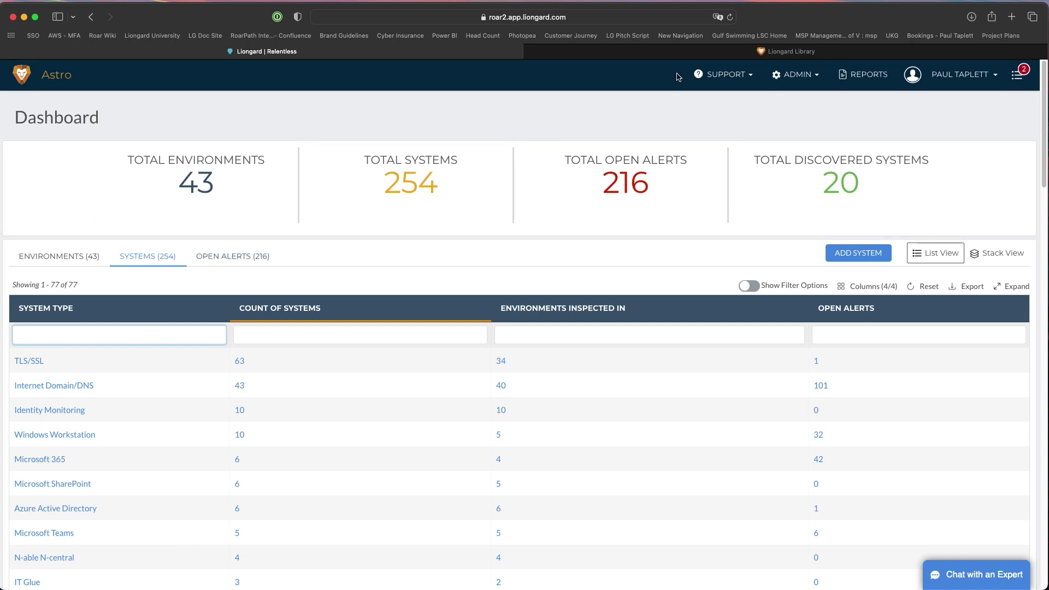
Step: Preview the Browser Version Audit report template and scroll through its workstation browser versions
left_click(861, 80)
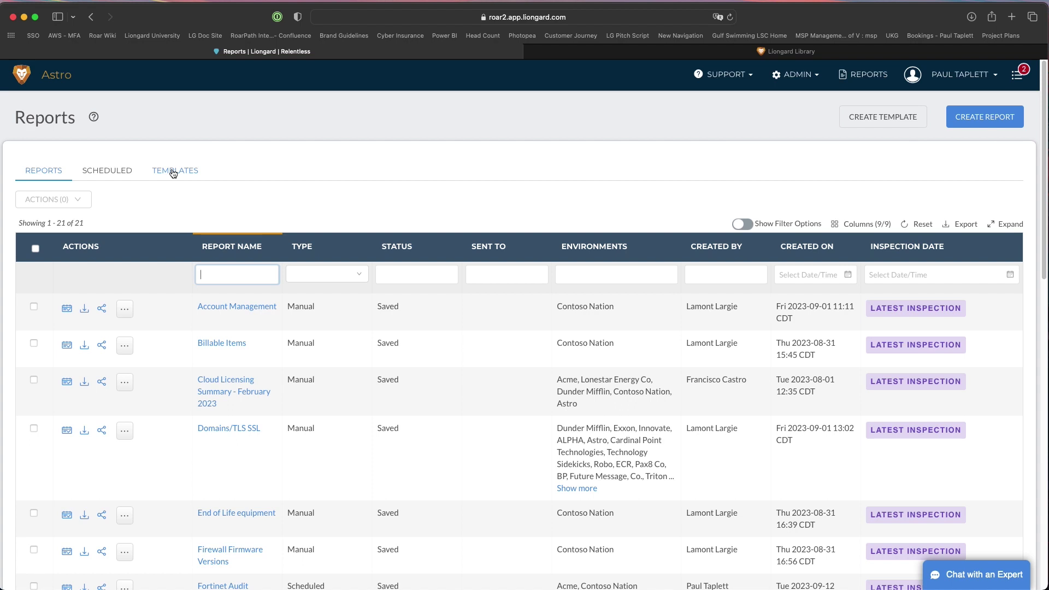
left_click(173, 171)
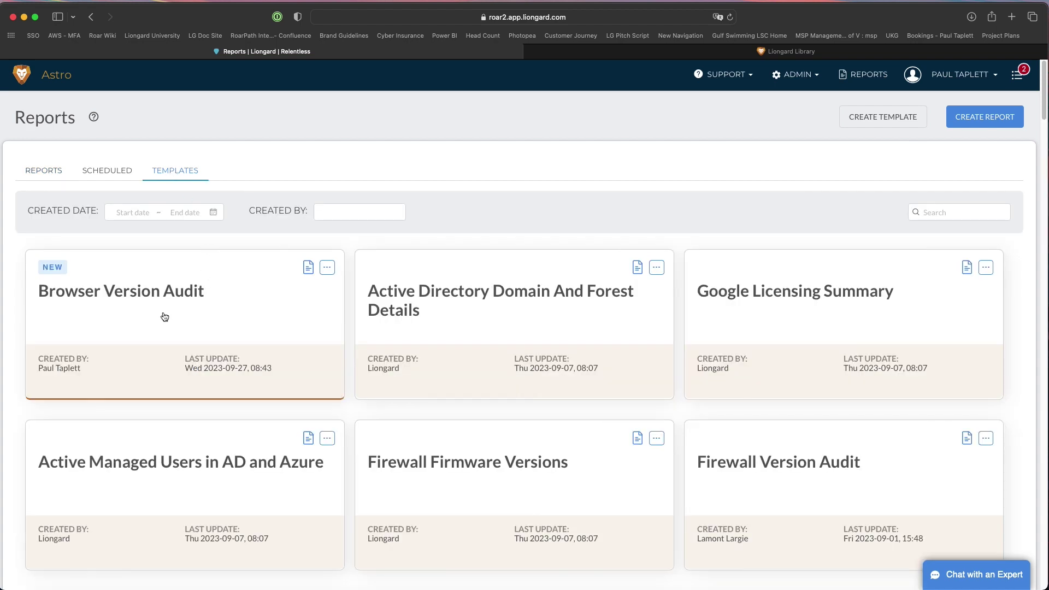
left_click(211, 298)
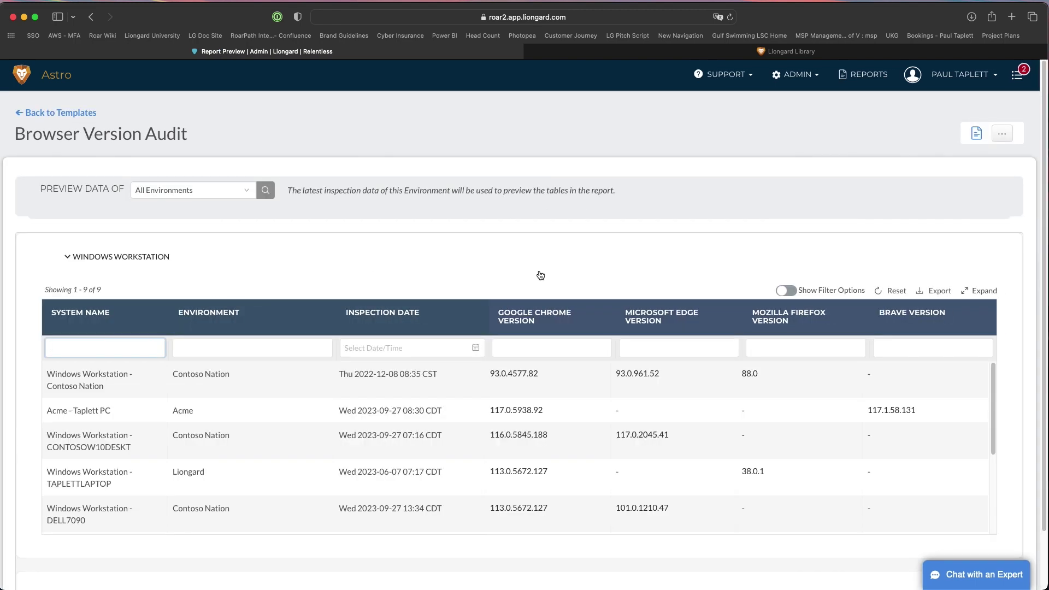
scroll(126, 283, "down", 1)
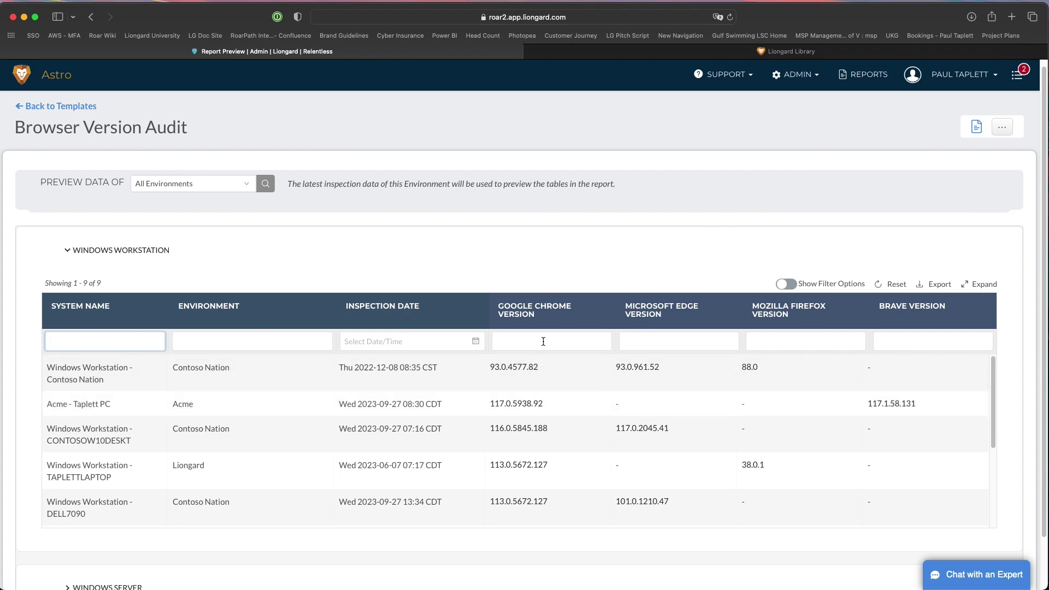
scroll(597, 231, "up", 1)
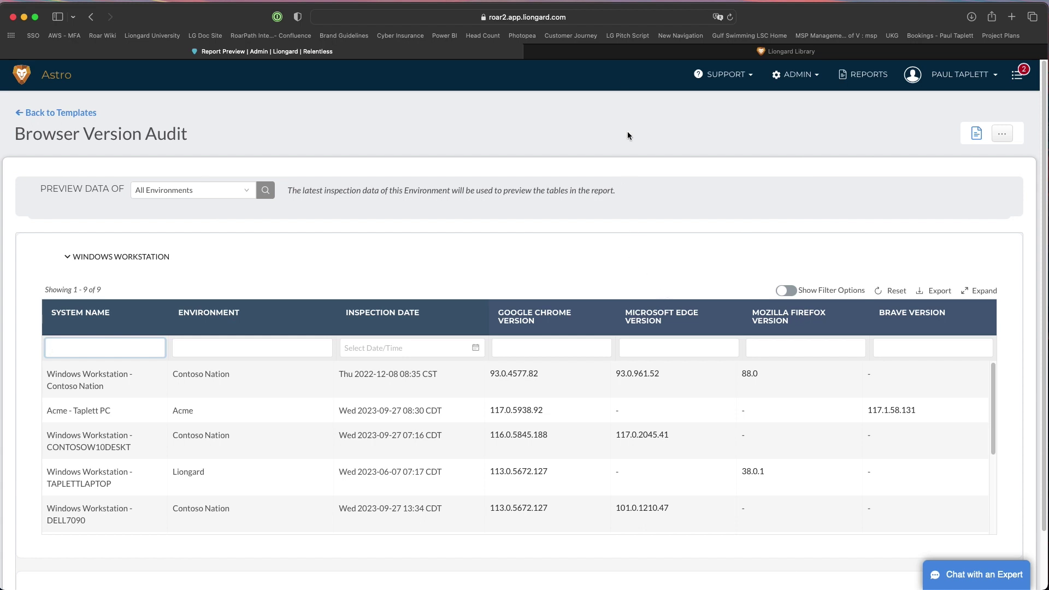
left_click(737, 80)
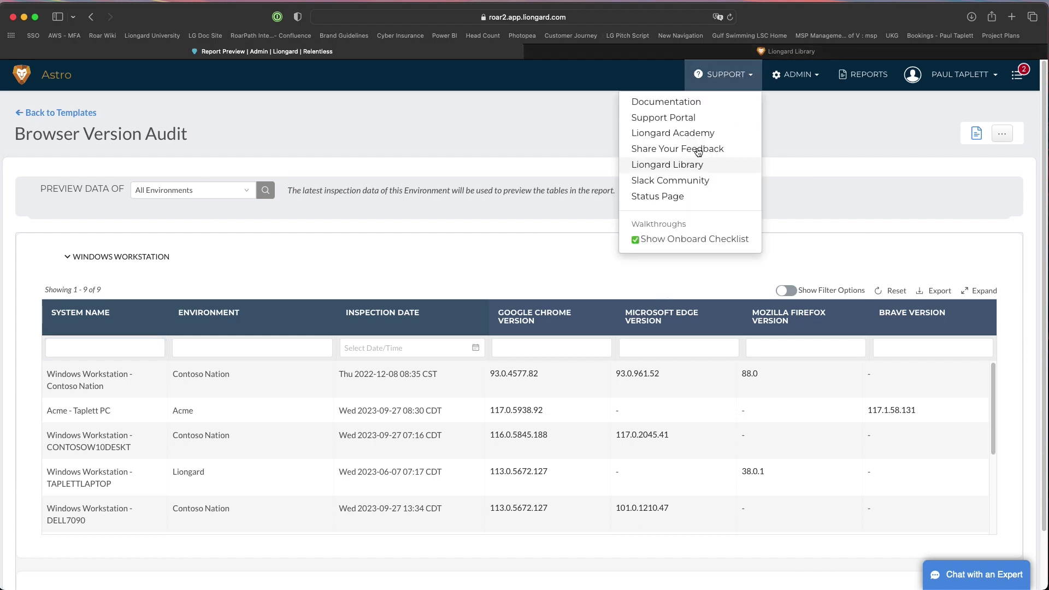
Step: Filter the Liongard Library metrics to the Windows Server category, showing 69 of 819
mouse_move(692, 57)
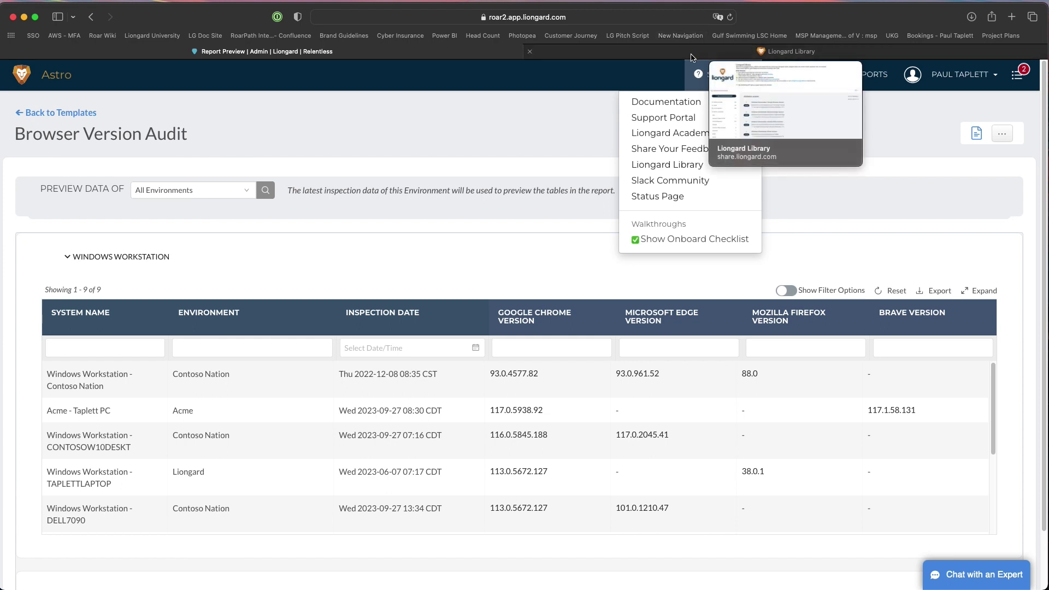
left_click(692, 55)
scroll(453, 322, "down", 1)
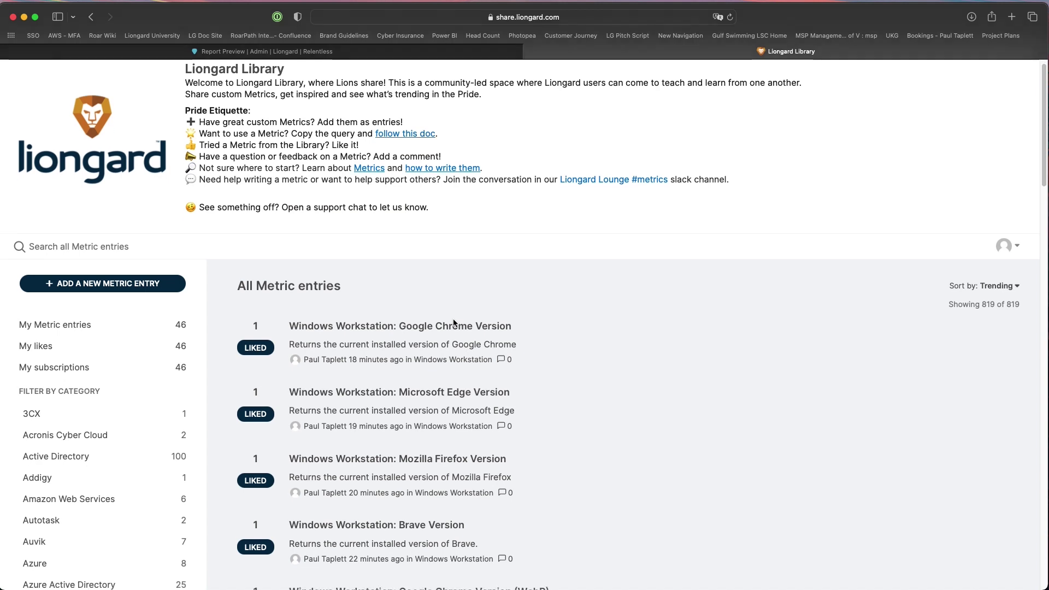
scroll(453, 323, "down", 2)
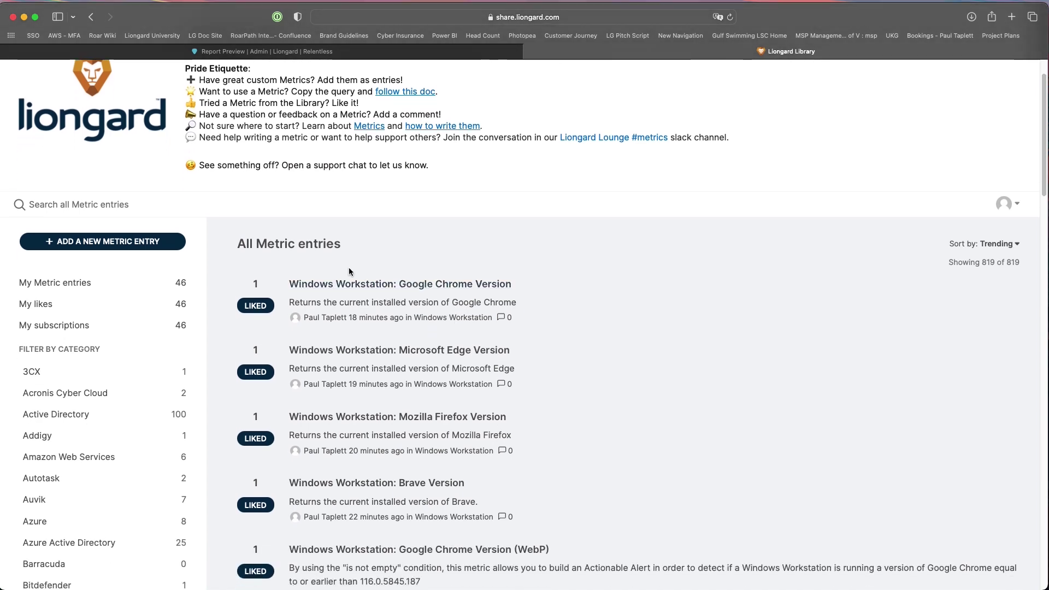
scroll(482, 332, "down", 4)
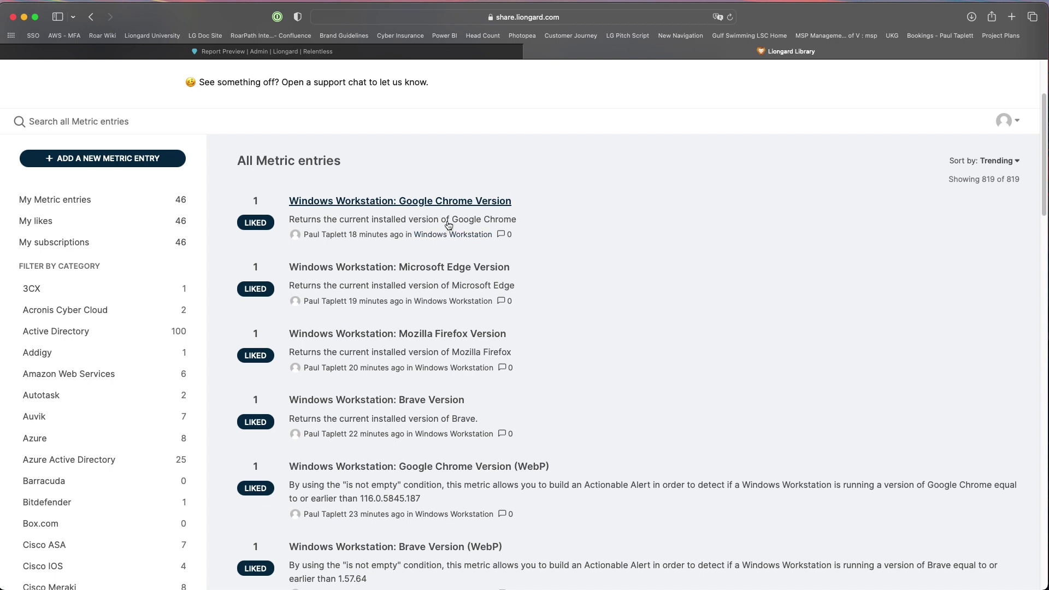
scroll(463, 217, "down", 1)
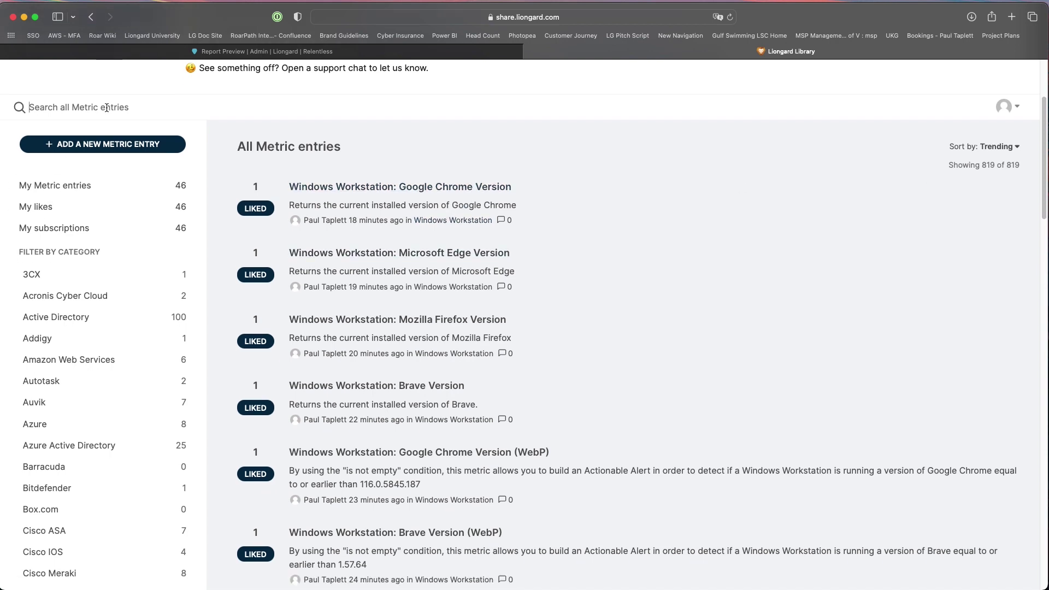
scroll(96, 281, "down", 15)
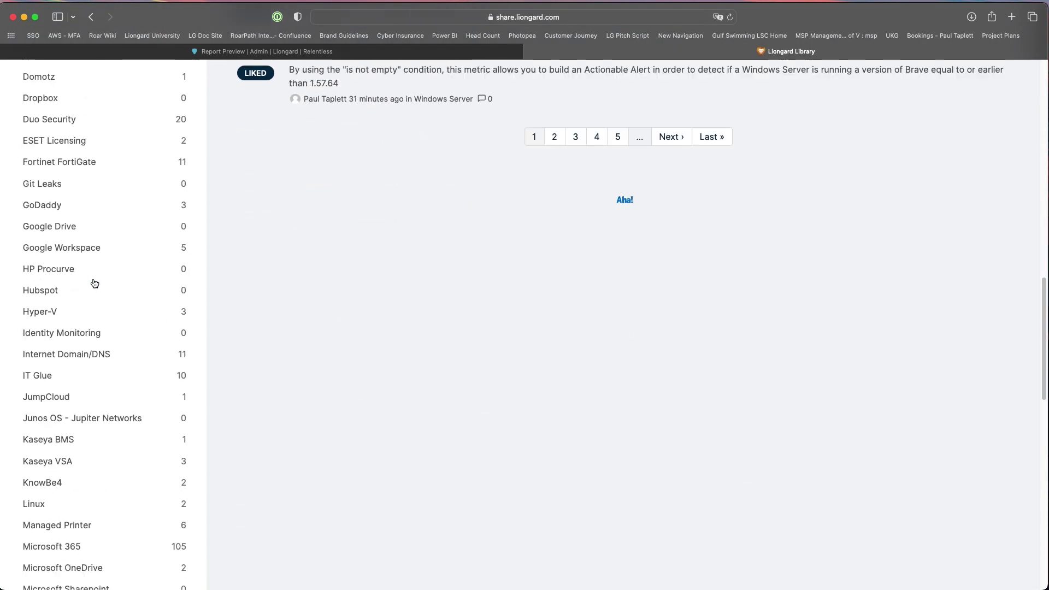
scroll(94, 283, "down", 15)
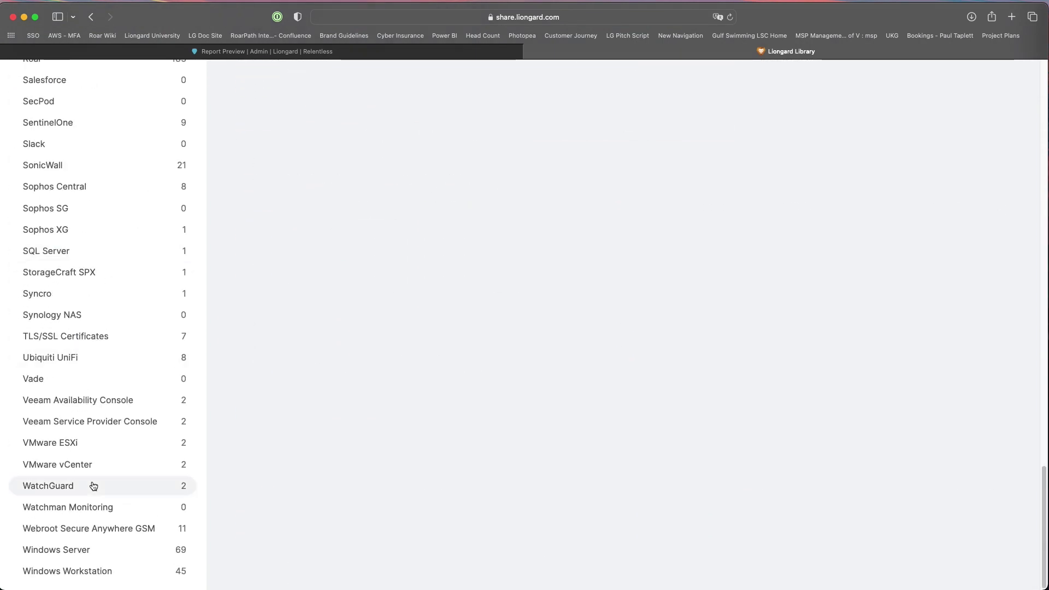
left_click(79, 550)
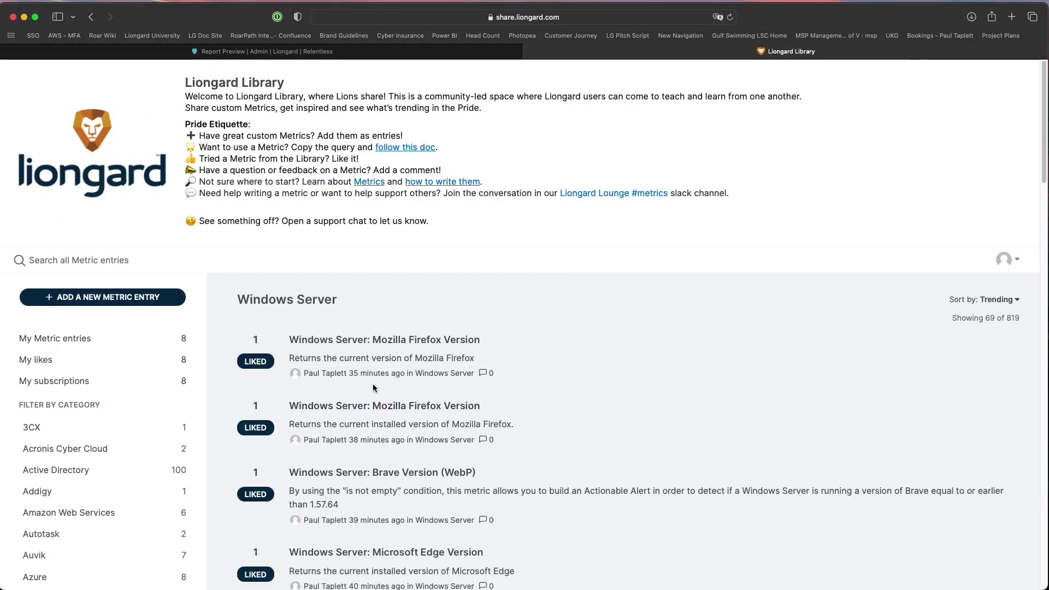
scroll(423, 355, "down", 2)
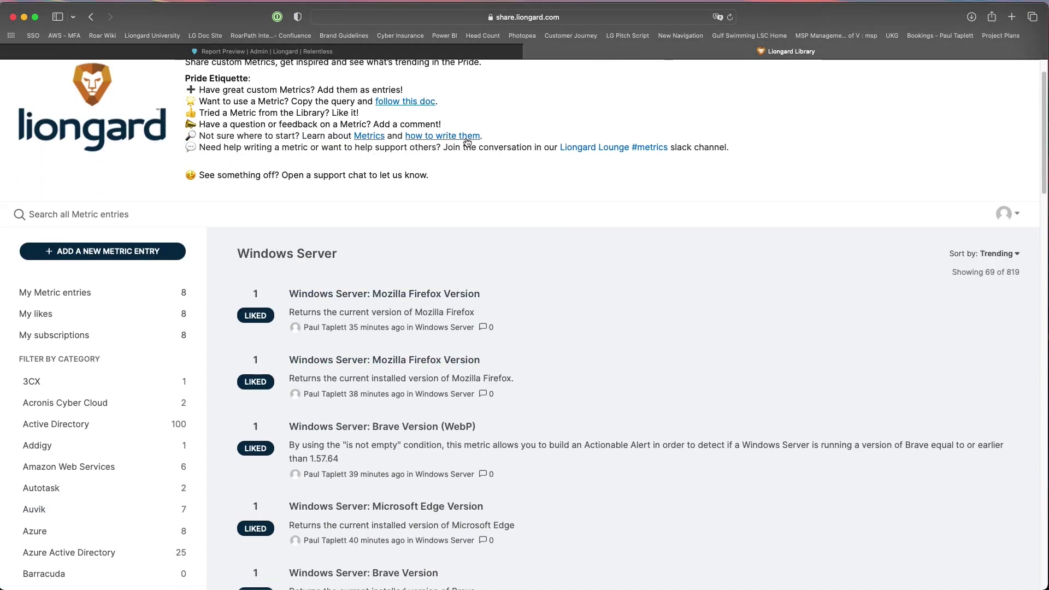
Step: Close the support resources list and return to the Browser Version Audit preview
left_click(435, 57)
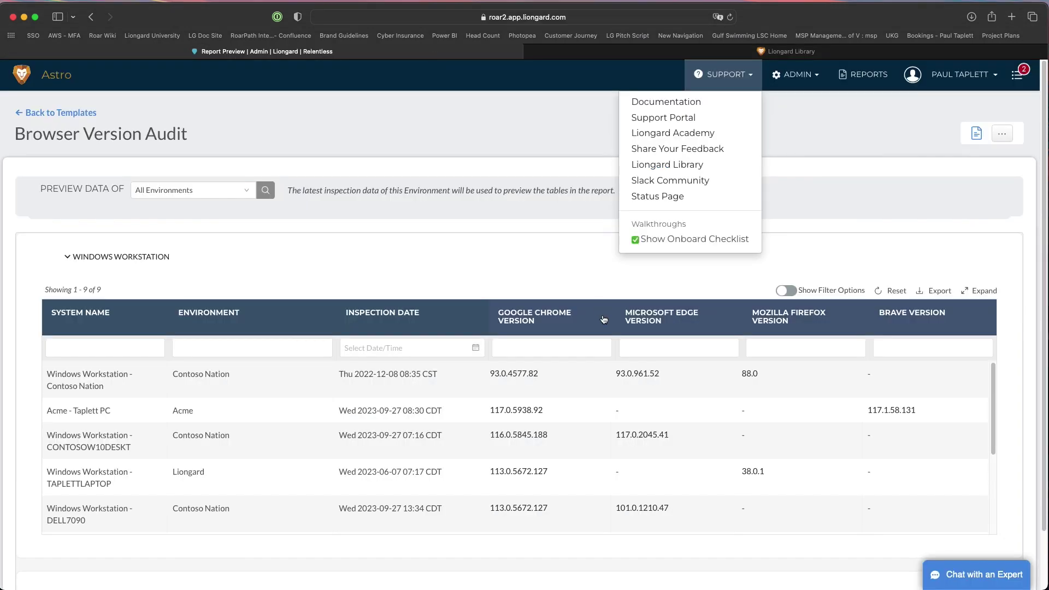
left_click(801, 262)
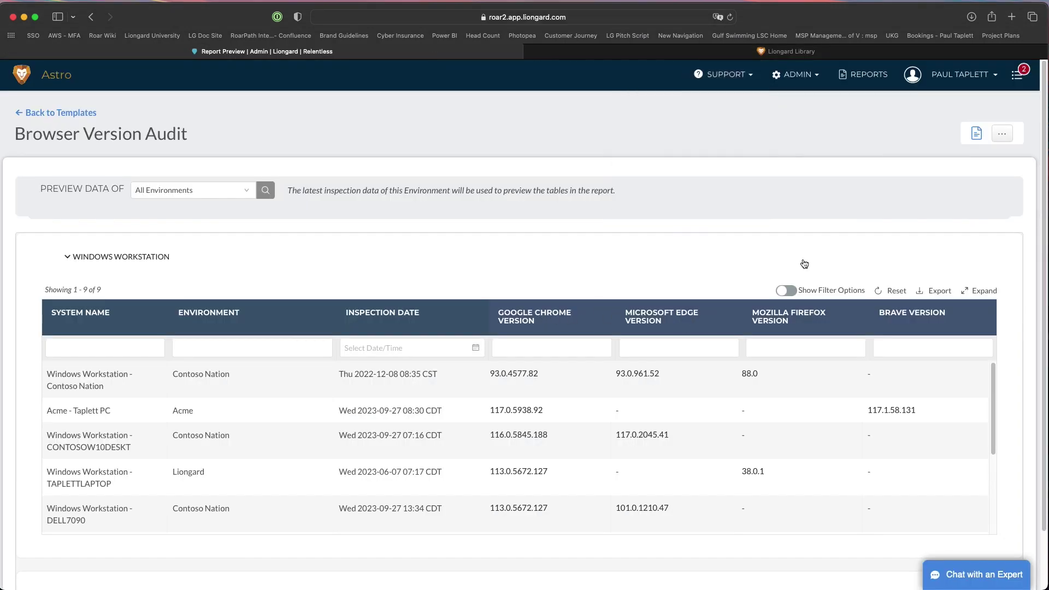
left_click(612, 55)
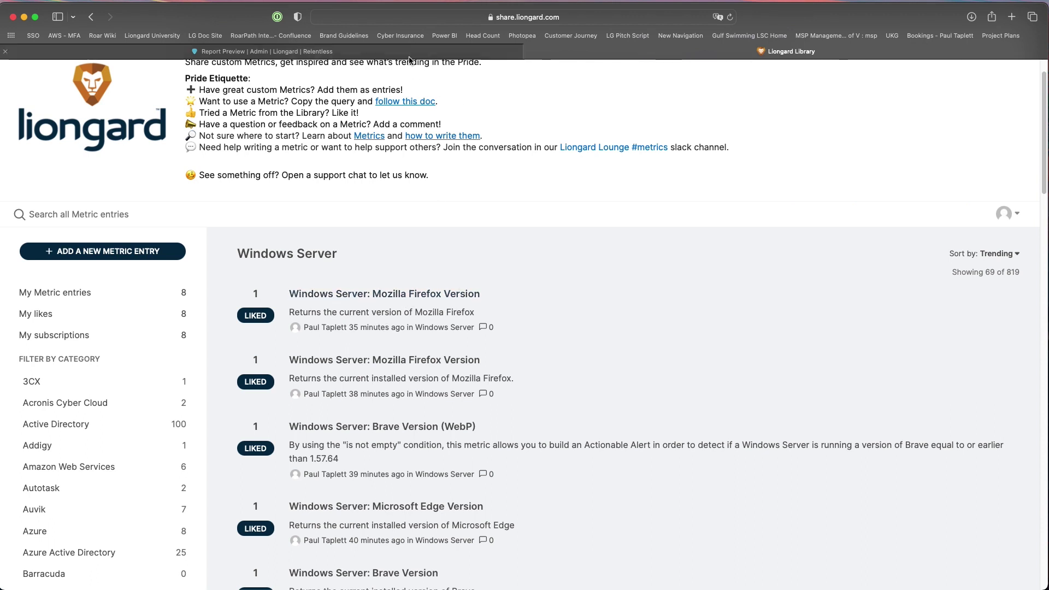
left_click(453, 51)
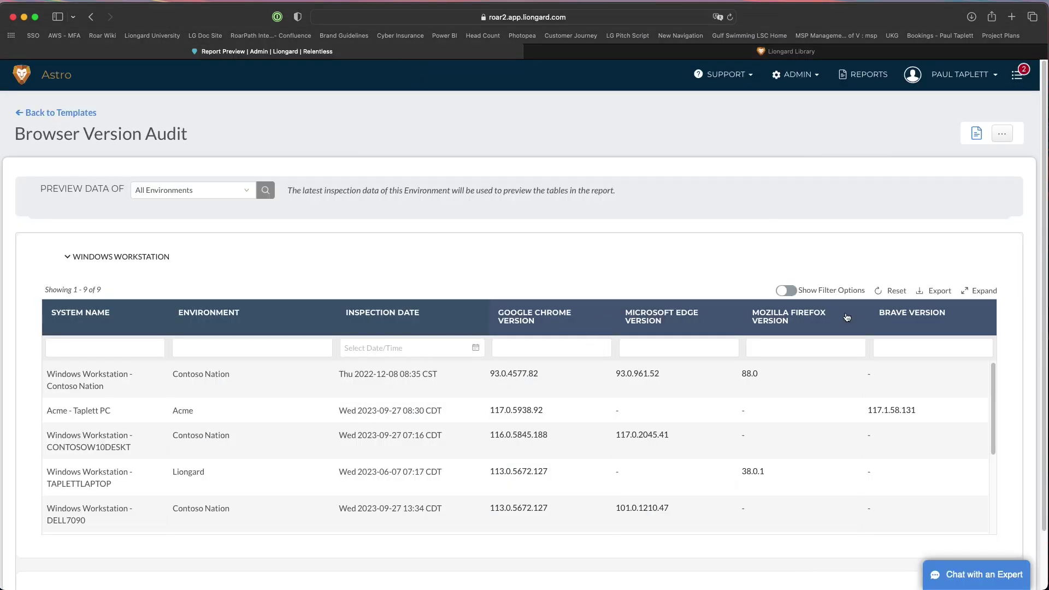
Step: Start a new metric with inspector Windows Server, named 'Windows Server: Google Chrome Version'
left_click(805, 83)
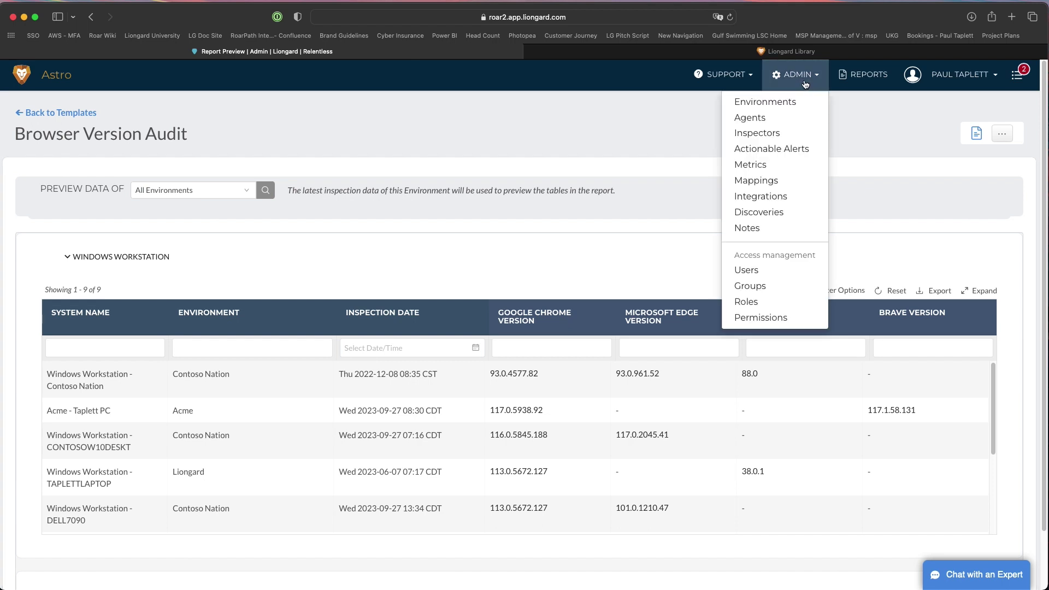
left_click(759, 169)
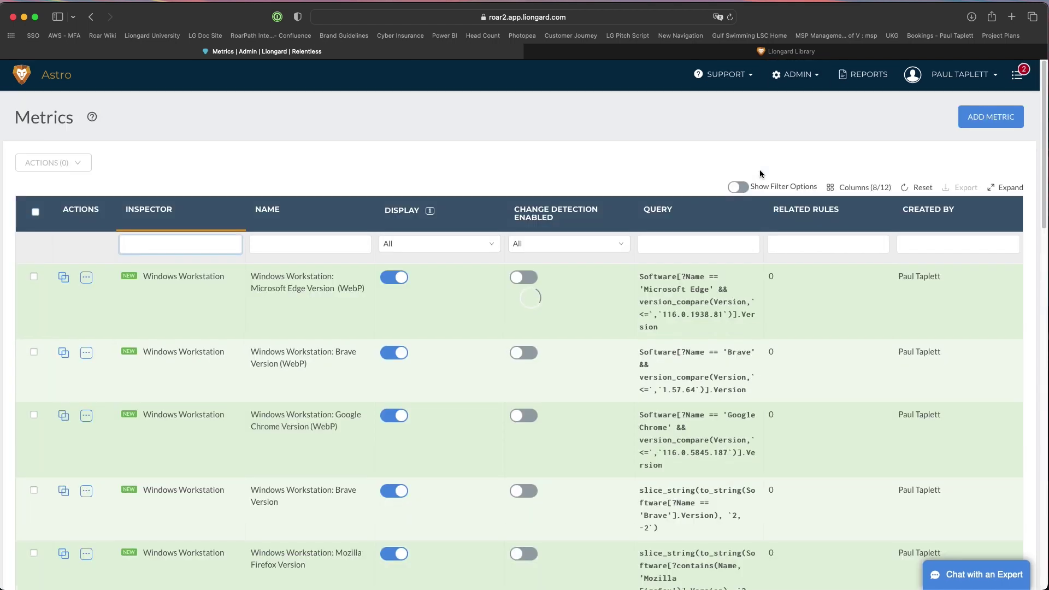
left_click(991, 117)
left_click(268, 222)
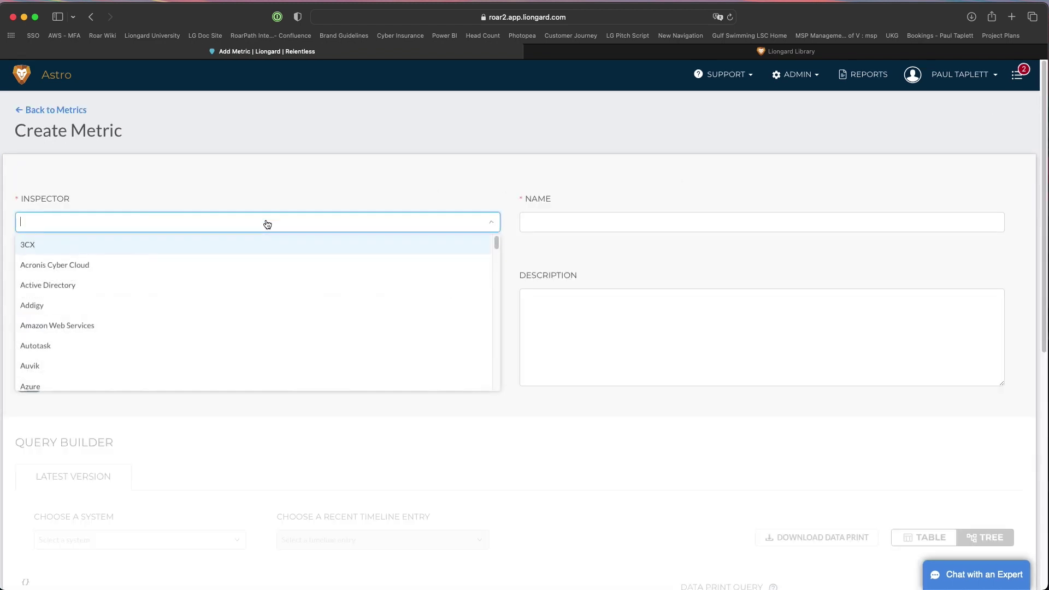
type("server")
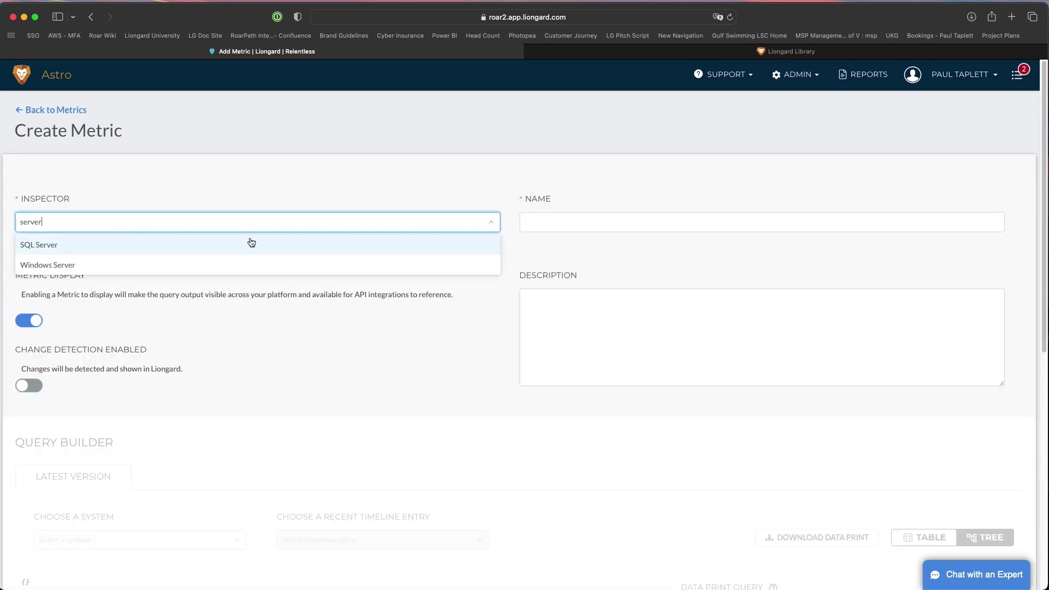
left_click(206, 266)
left_click(636, 217)
type(": ")
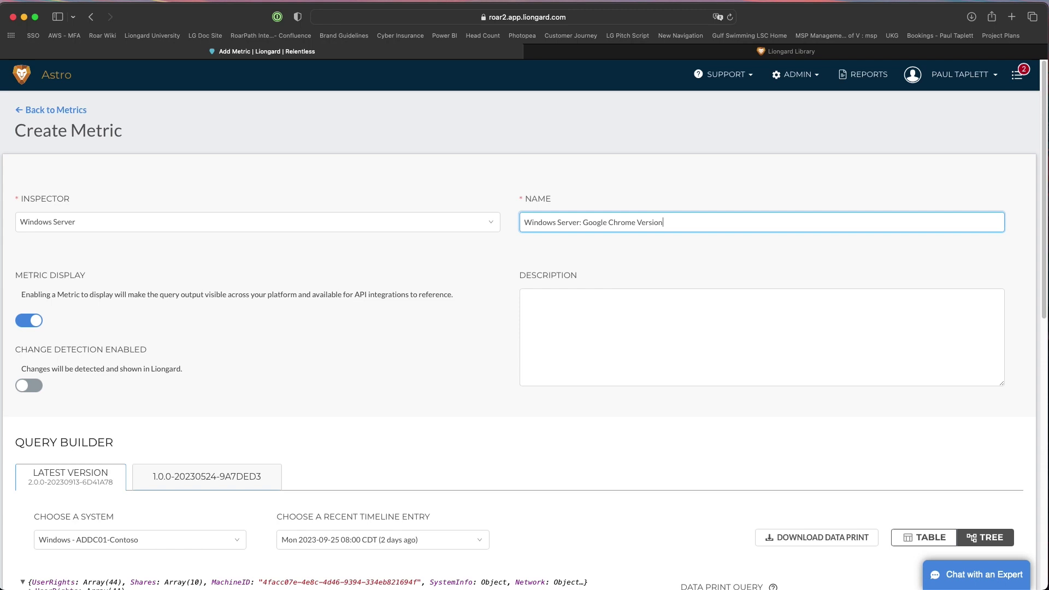
type("Google Chrome Version")
left_click(787, 51)
Step: Copy the slice_string query from the Library's 'Windows Server: Google Chrome Version' entry
scroll(400, 328, "down", 1)
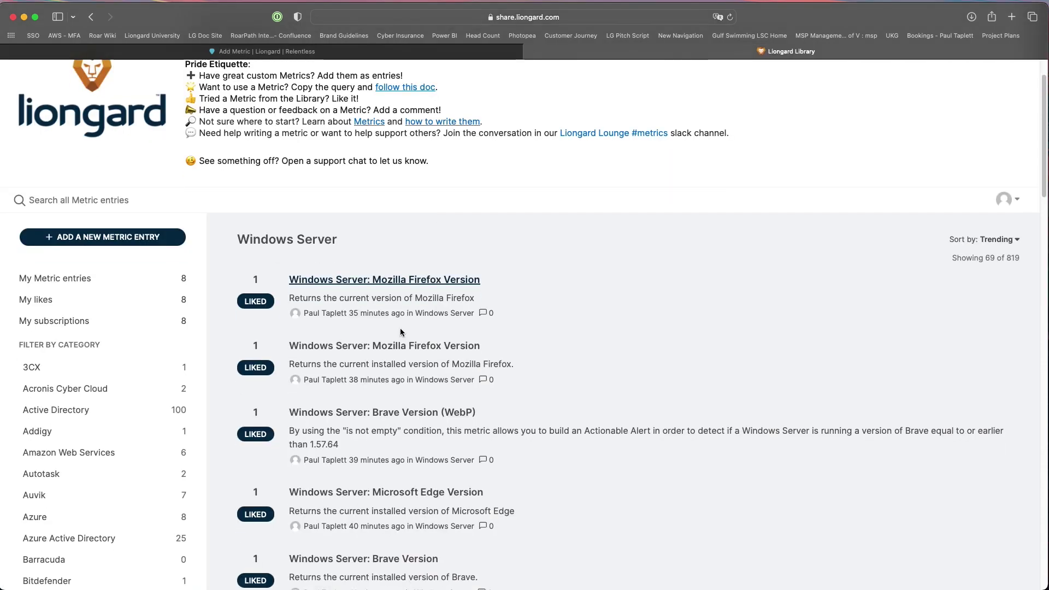
scroll(399, 332, "down", 5)
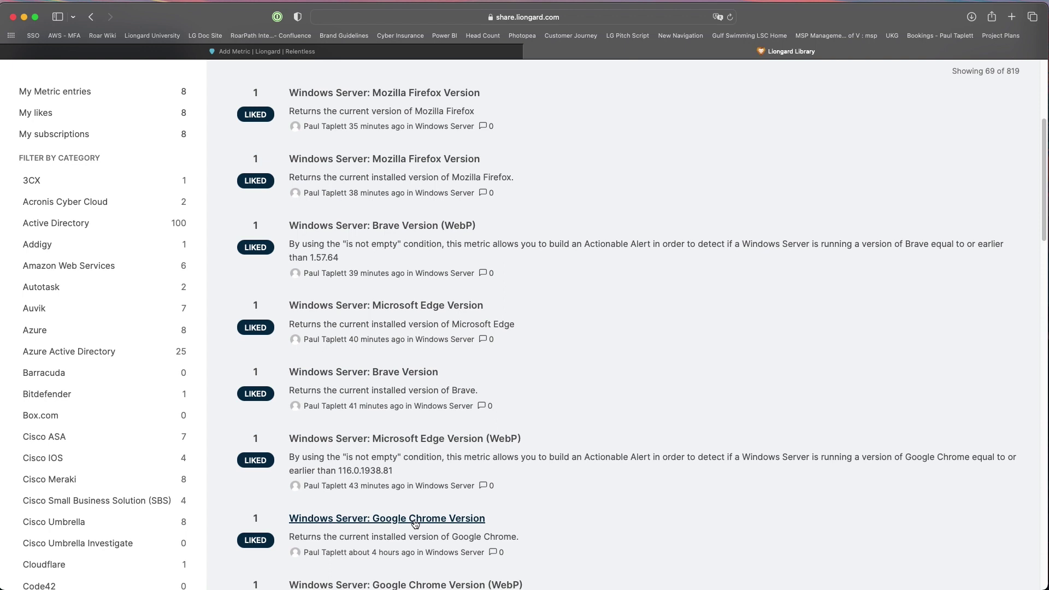
left_click(415, 523)
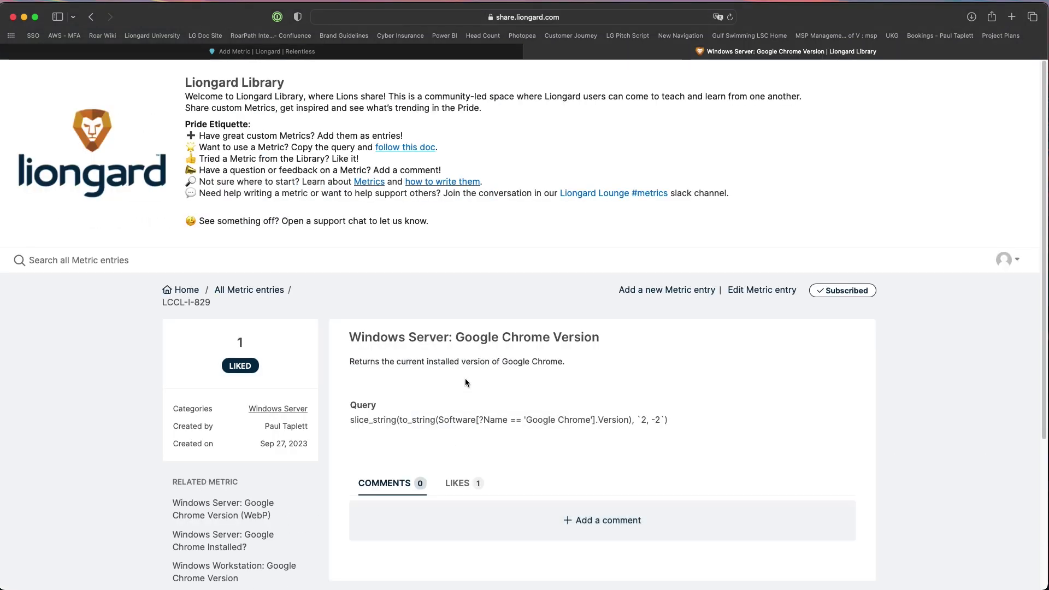
scroll(533, 380, "down", 3)
left_click_drag(667, 289, 351, 289)
key("super+c")
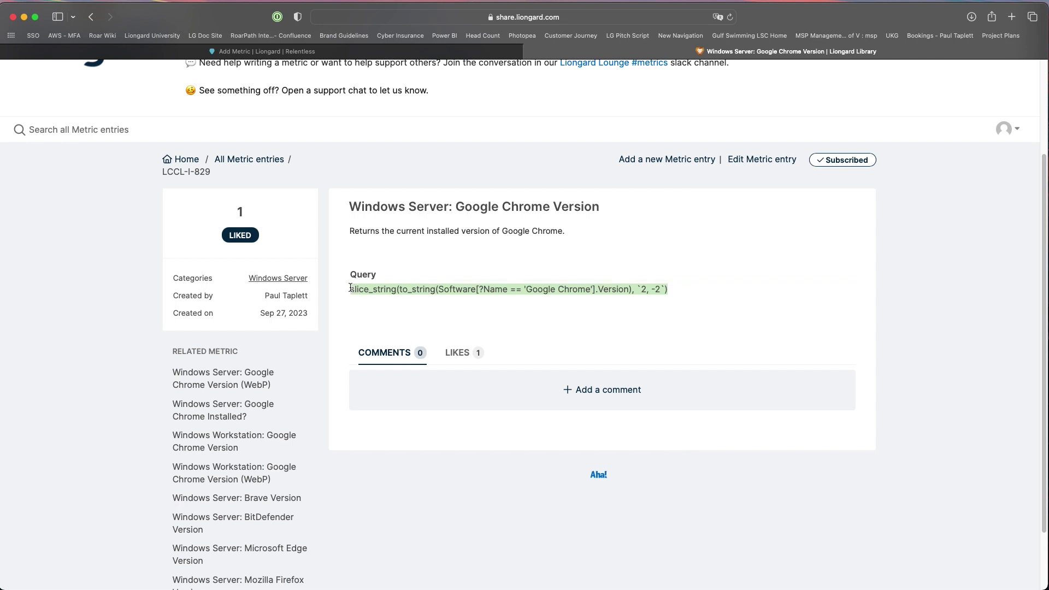
left_click(383, 51)
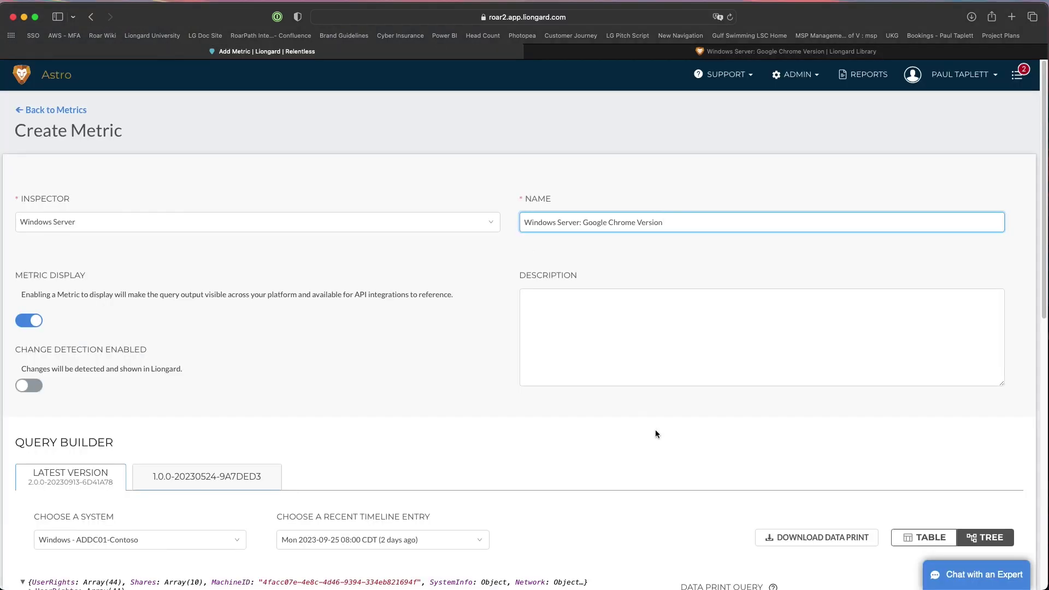
Step: Paste the copied Chrome version query into the metric's Data Print Query
scroll(654, 430, "down", 3)
left_click(735, 484)
key("super+v")
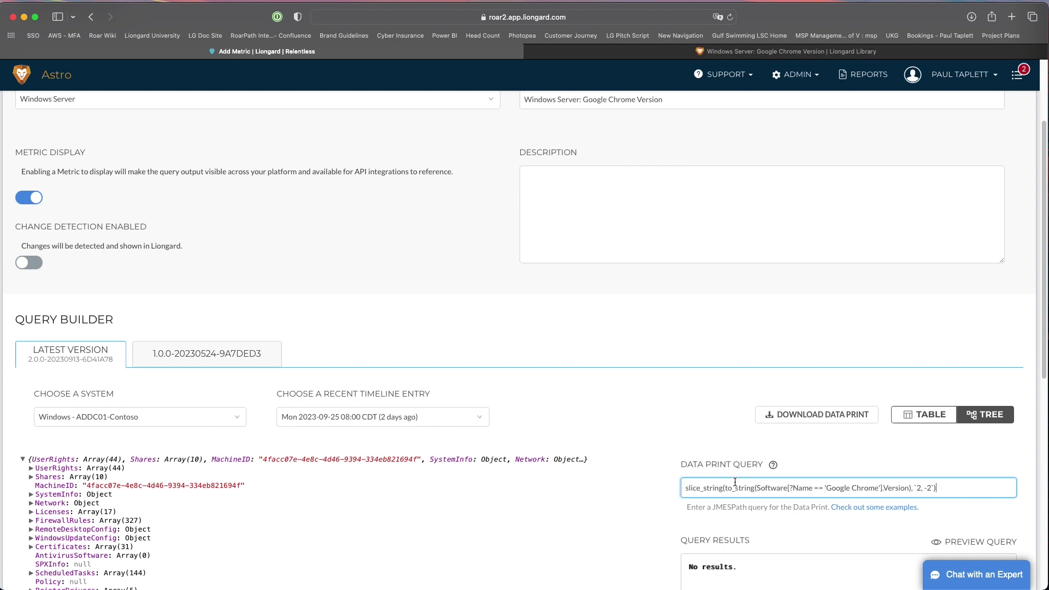
scroll(780, 439, "down", 3)
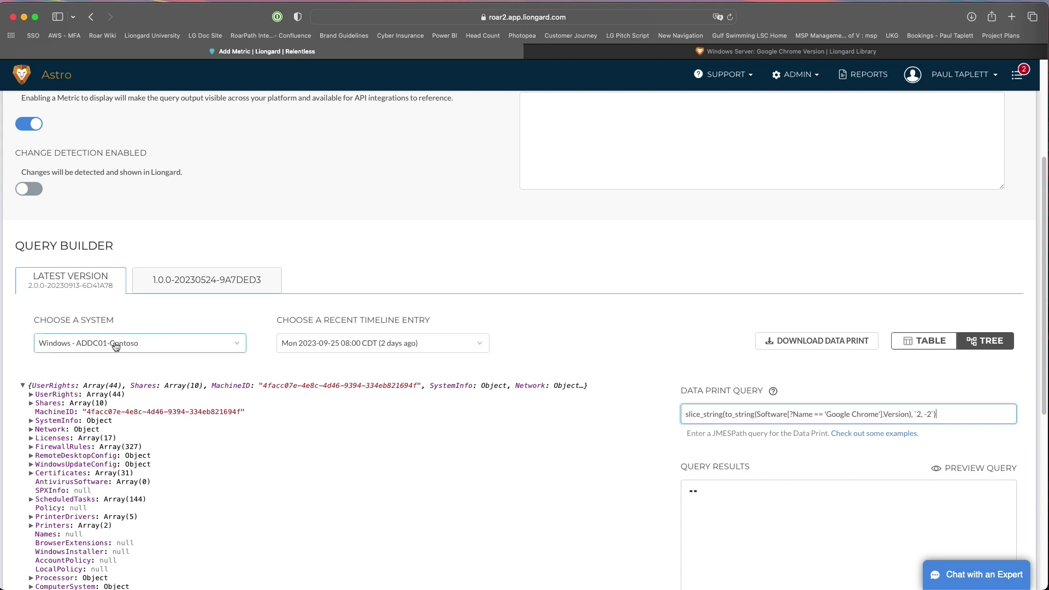
scroll(156, 328, "up", 3)
scroll(156, 331, "up", 2)
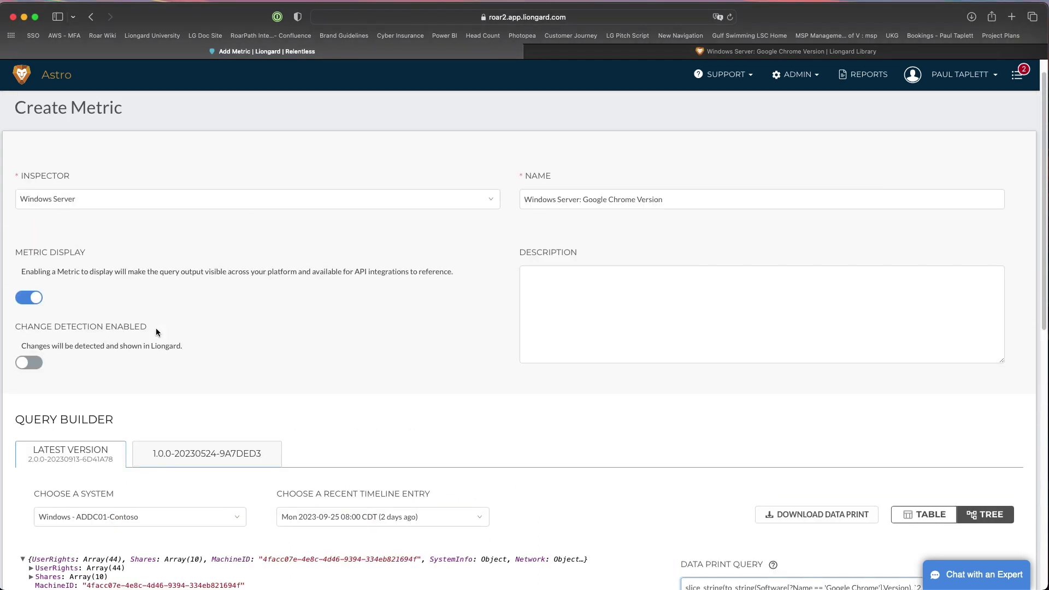
scroll(156, 331, "down", 4)
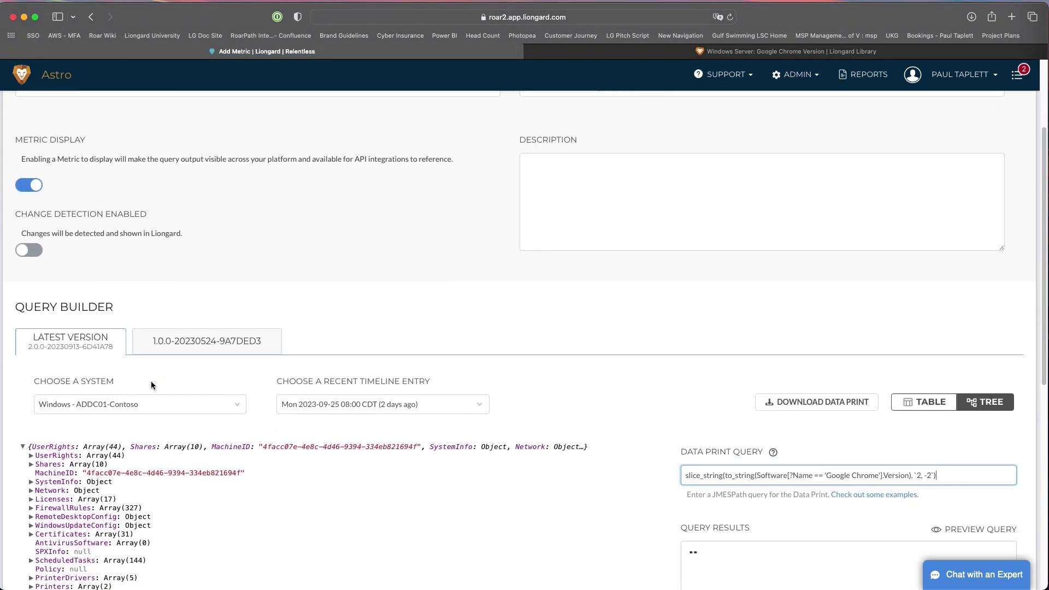
scroll(167, 368, "down", 1)
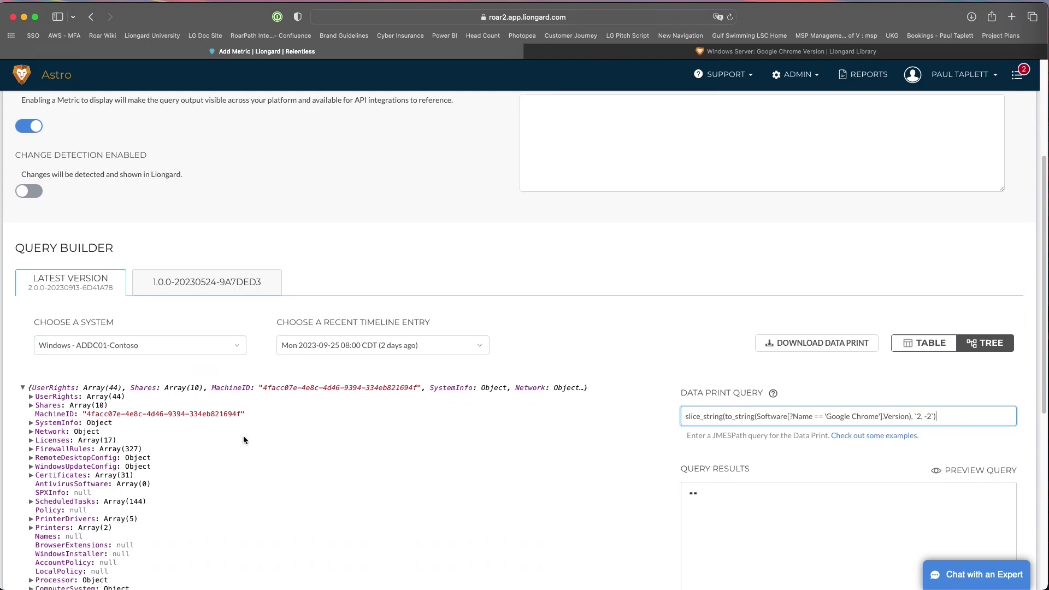
Step: Preview the query on the Dell Server, which returns Chrome 114.0.5735.199
left_click(169, 345)
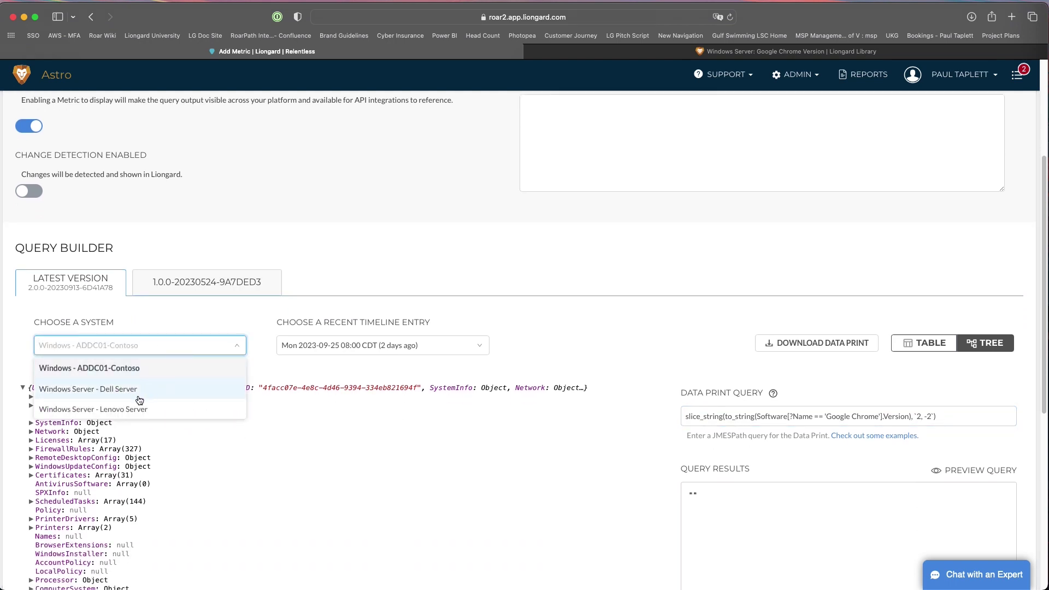
left_click(135, 391)
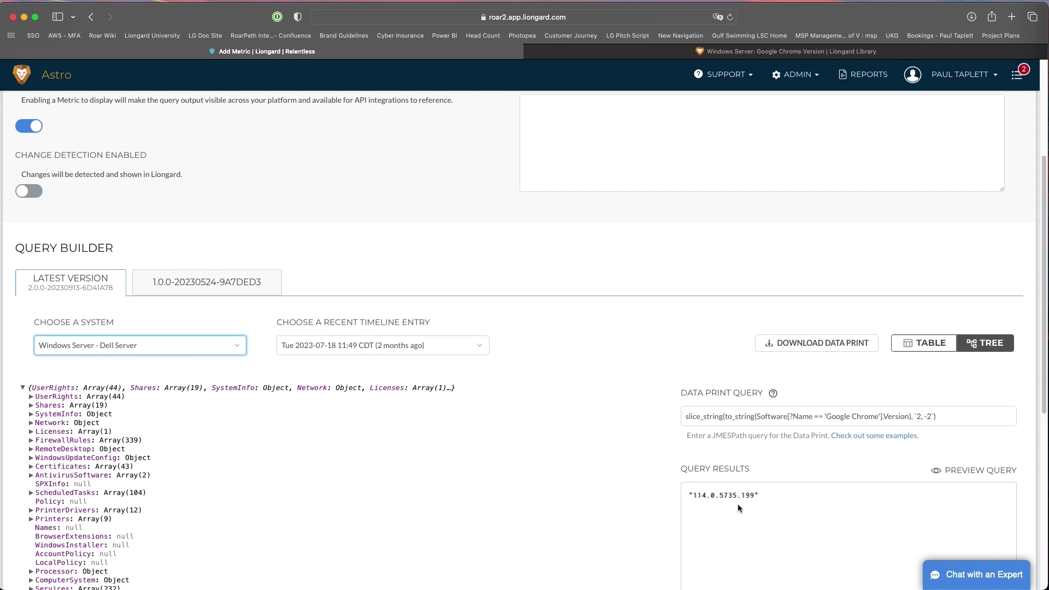
scroll(737, 503, "down", 4)
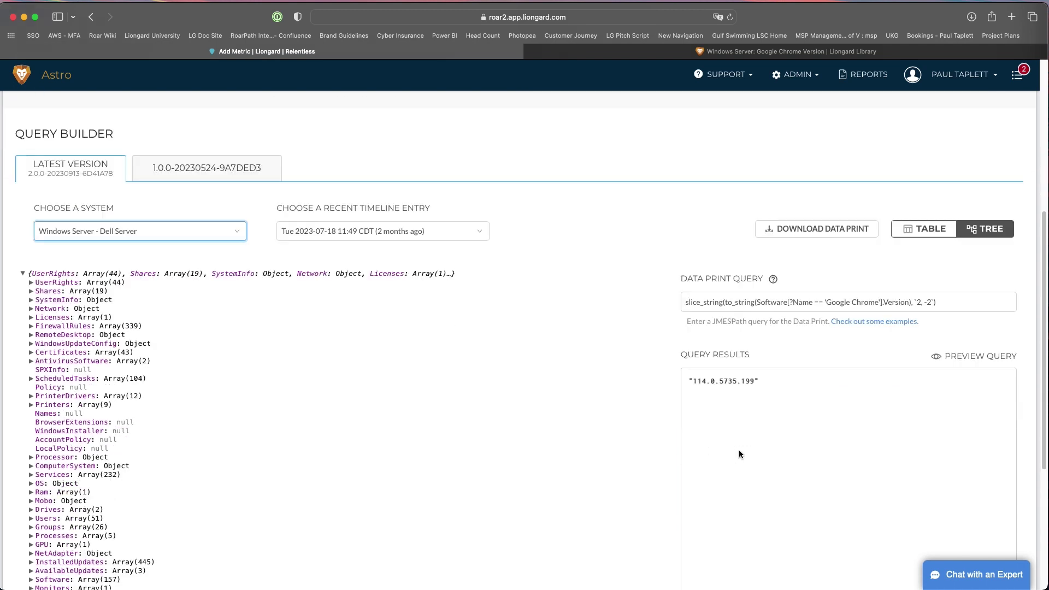
scroll(739, 450, "down", 6)
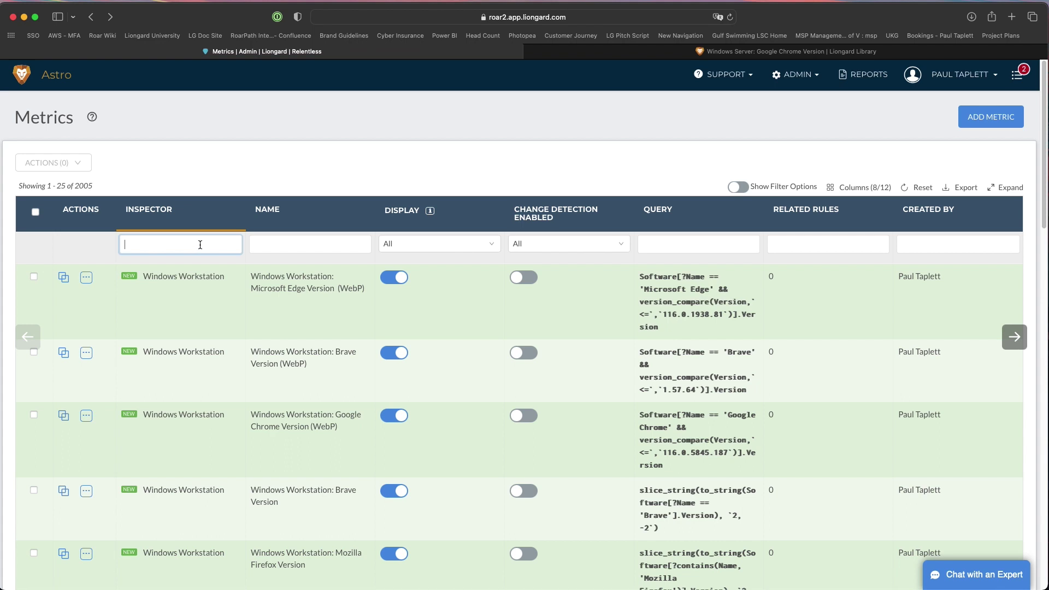
Step: Open a blank Create Metric form after revisiting the Library's Windows Server metrics list
left_click(987, 118)
left_click(760, 53)
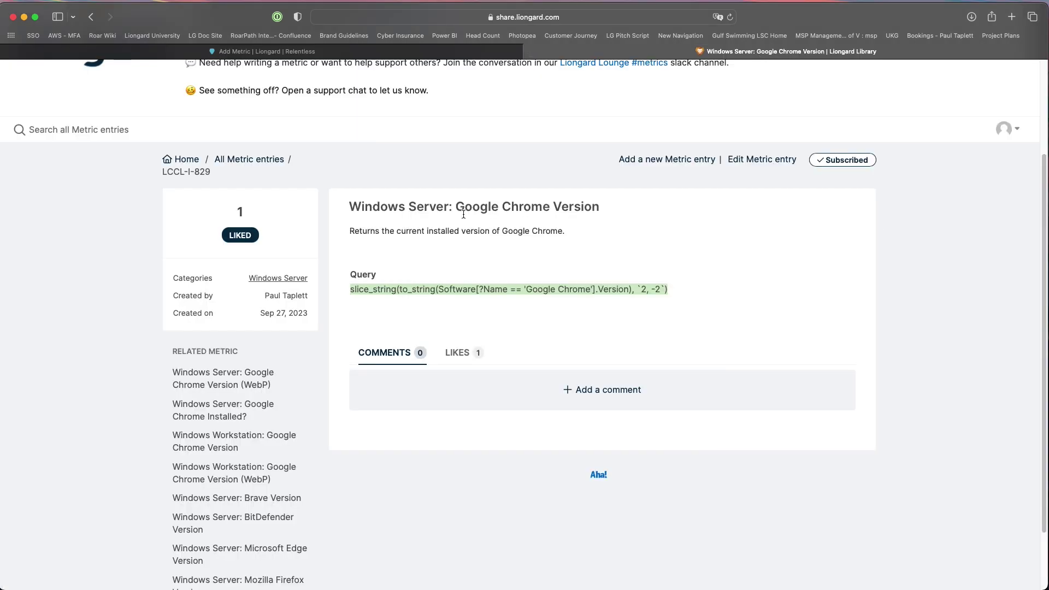
left_click(91, 17)
scroll(306, 169, "up", 2)
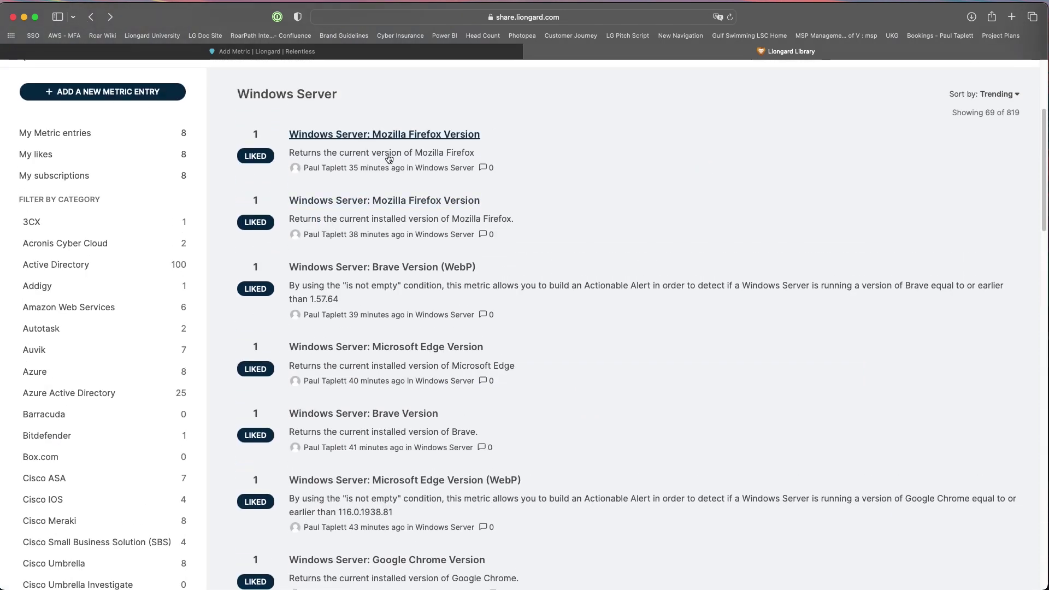
scroll(414, 256, "down", 2)
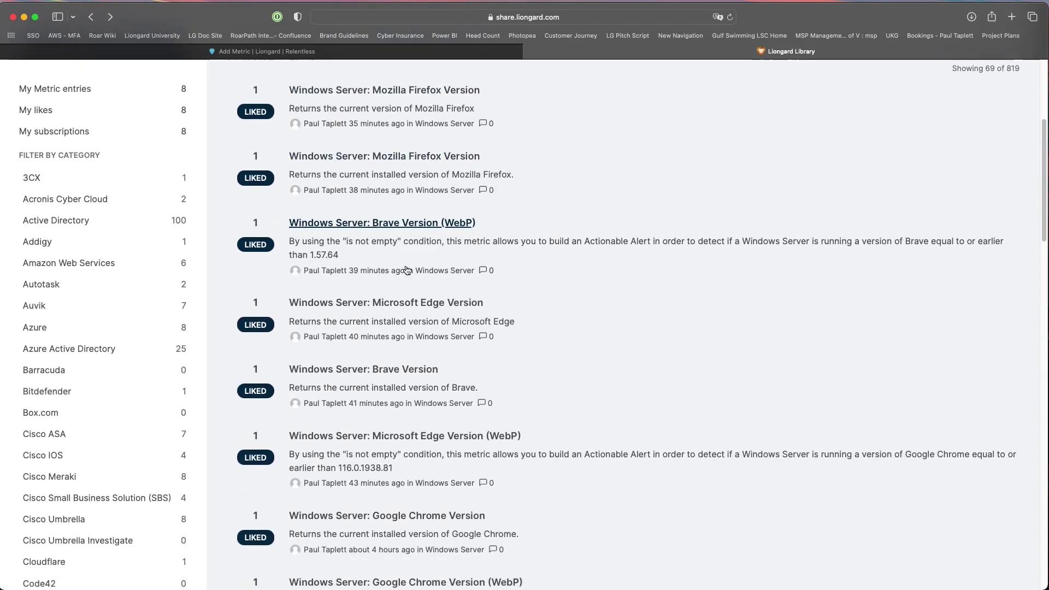
scroll(415, 303, "down", 1)
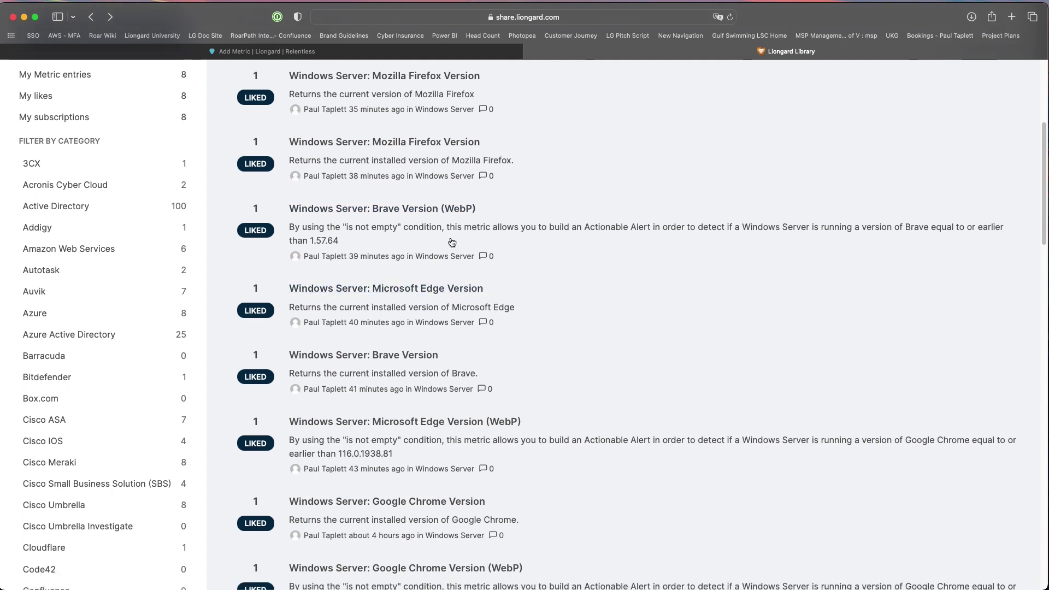
left_click(394, 57)
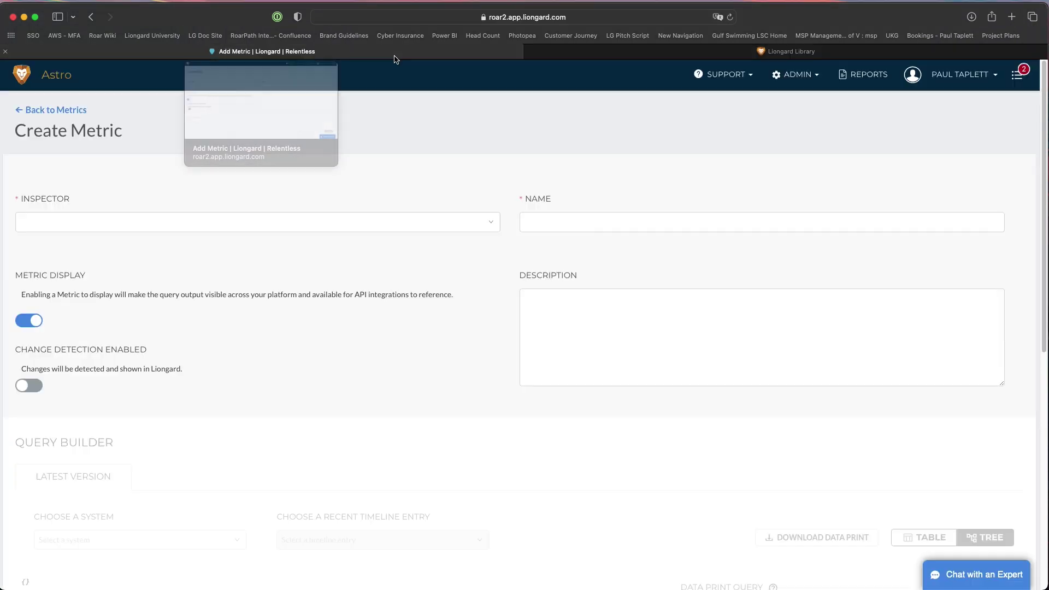
Step: Create a new report template and begin naming it 'Browser Audit Demo'
left_click(868, 75)
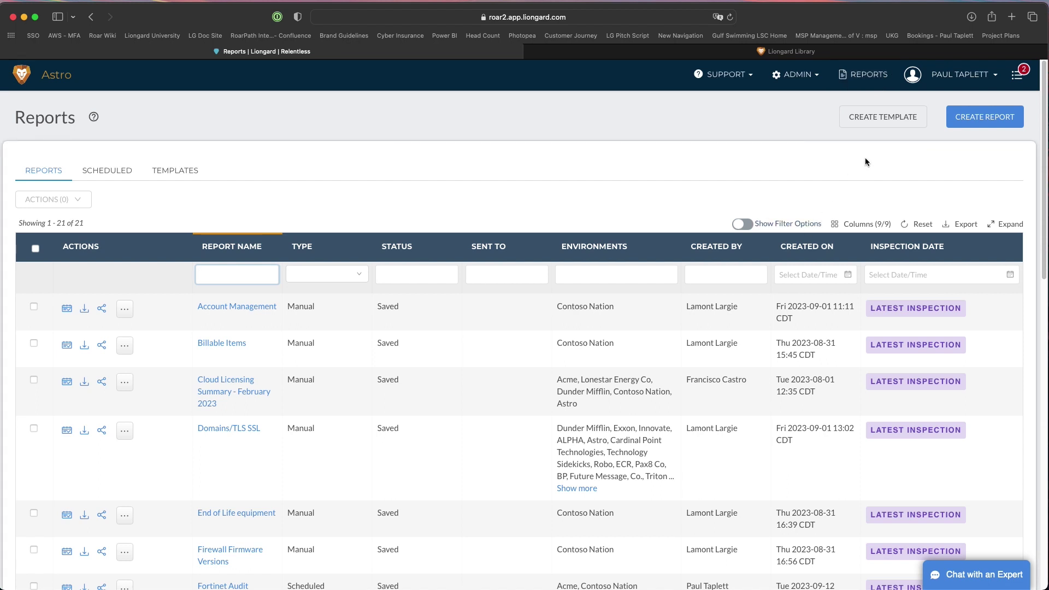
left_click(890, 121)
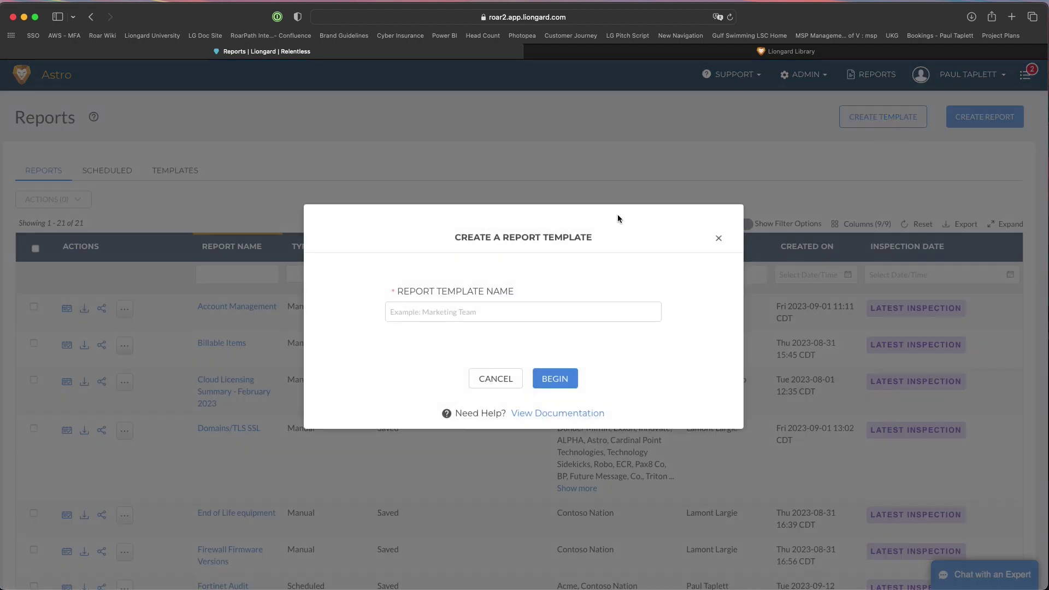
left_click(441, 311)
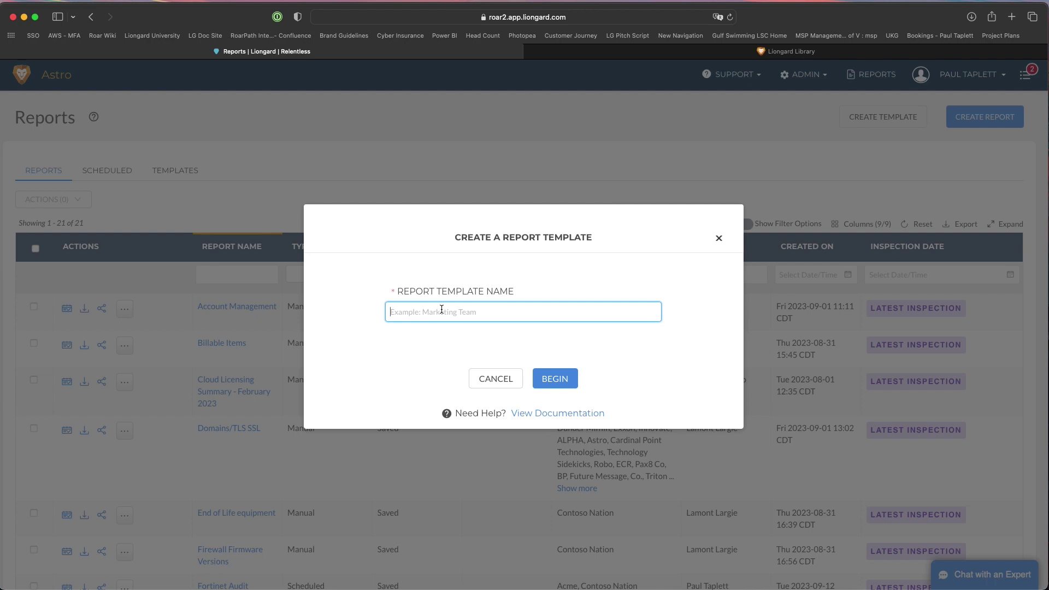
type("Browser Audit Demo")
Step: Name the first report section WINDOWS SERVER and set its inspector type to Windows Server
left_click(555, 379)
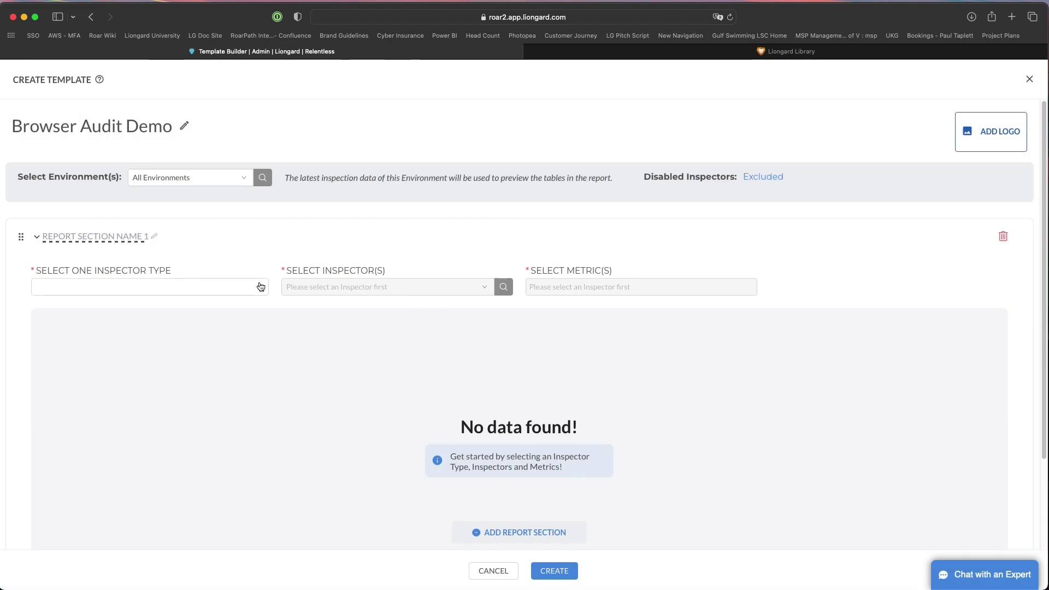
left_click(90, 237)
type("WINDOWS SERVER")
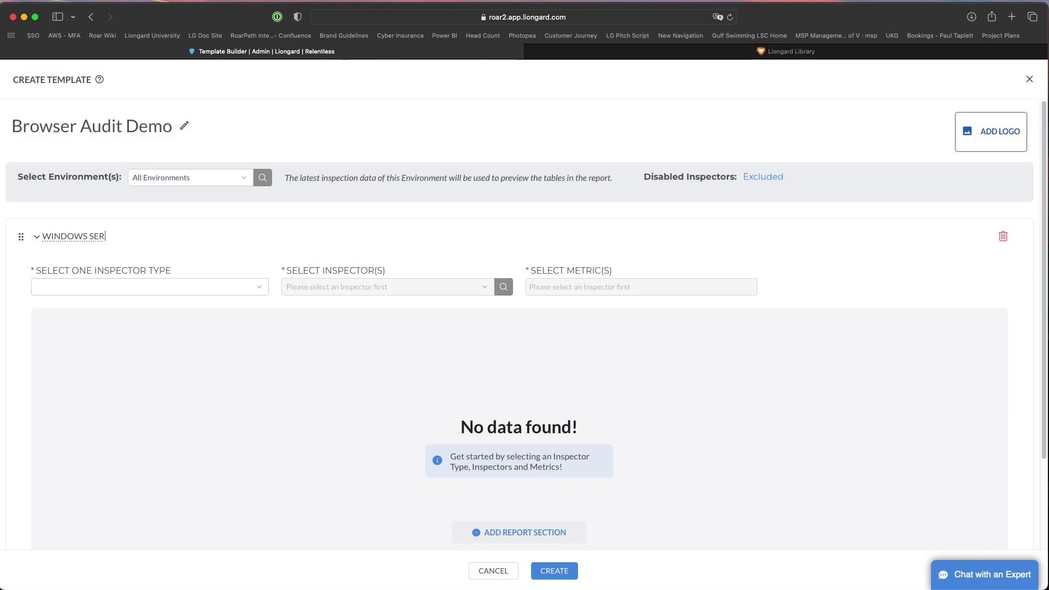
left_click(116, 289)
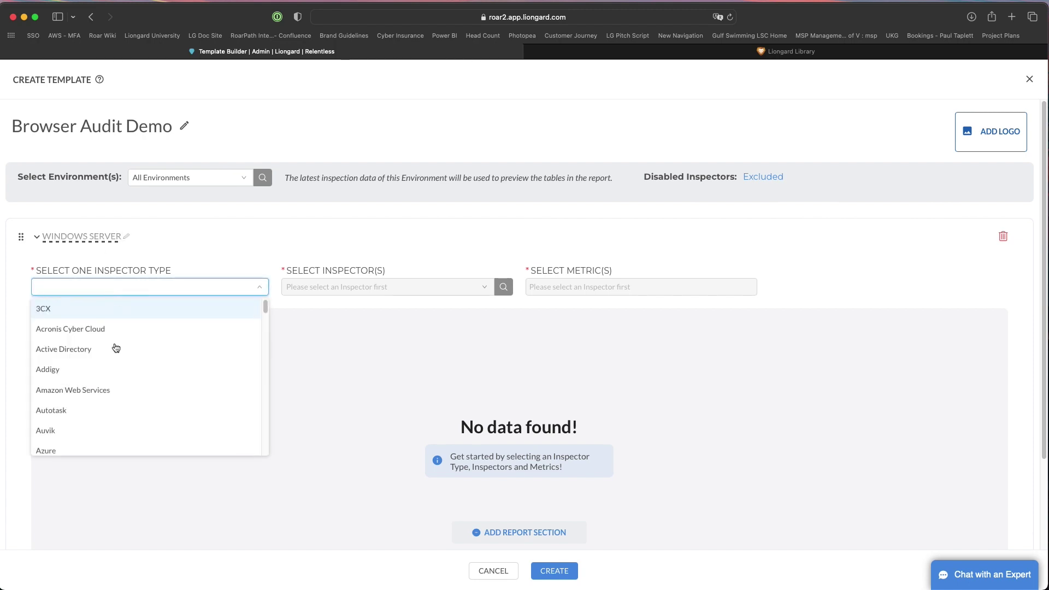
type("ss")
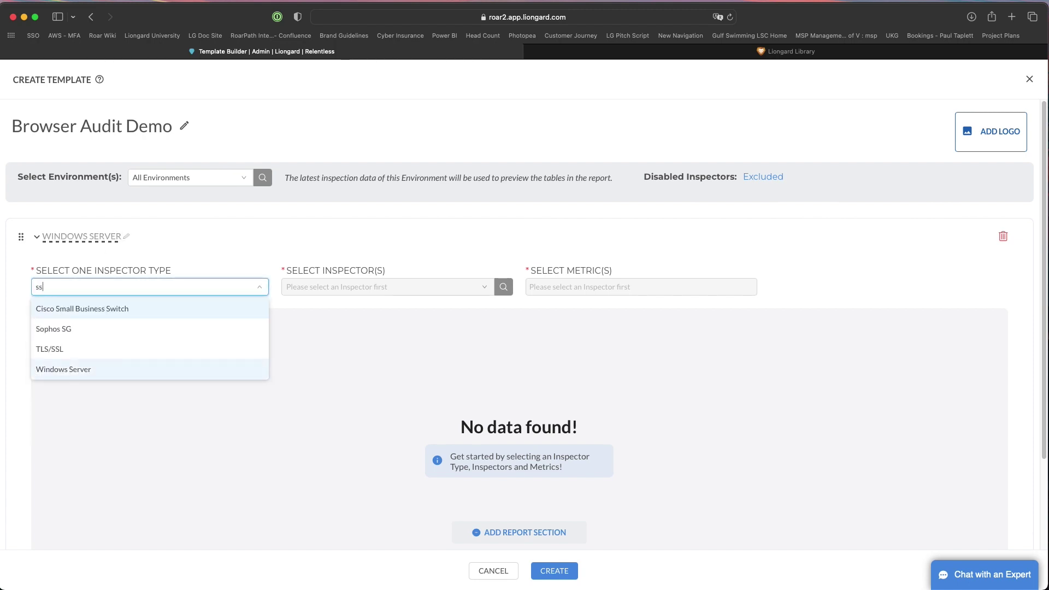
left_click(103, 370)
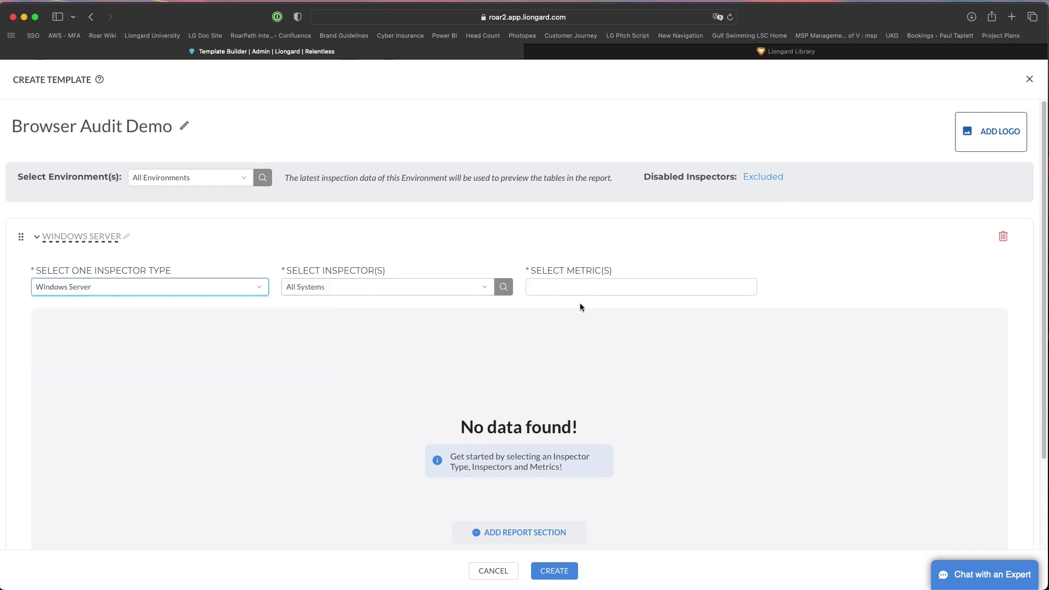
Step: Add the Google Chrome Version metric to the Windows Server section
left_click(584, 288)
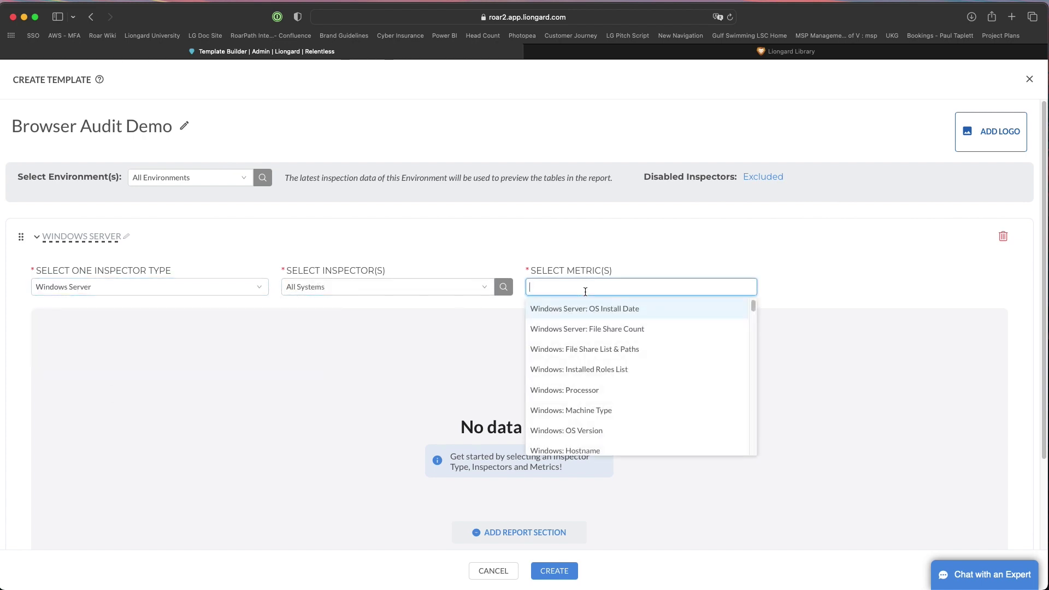
type("version")
scroll(627, 377, "down", 5)
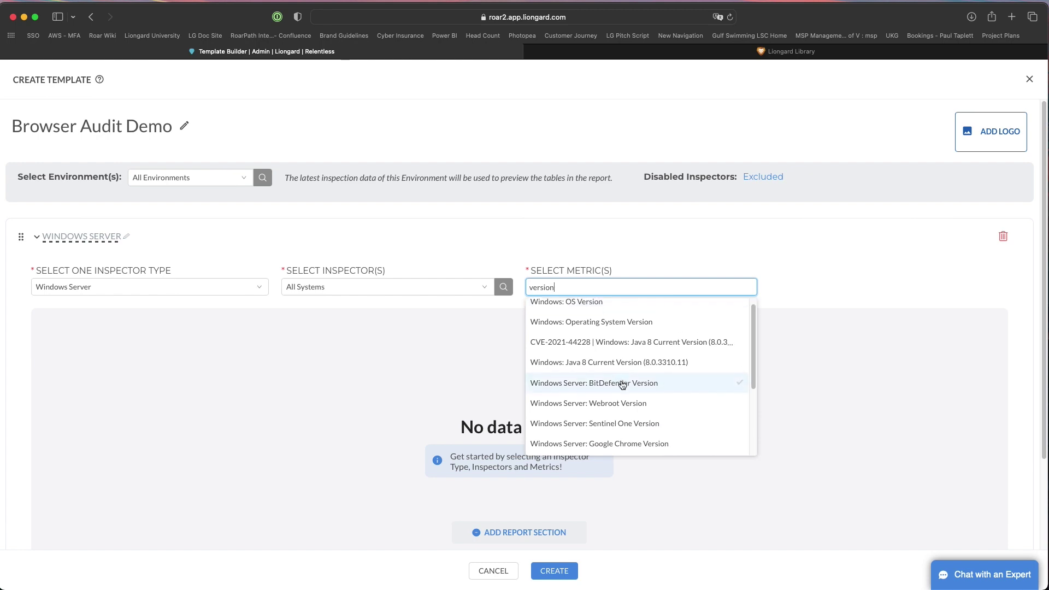
left_click(623, 346)
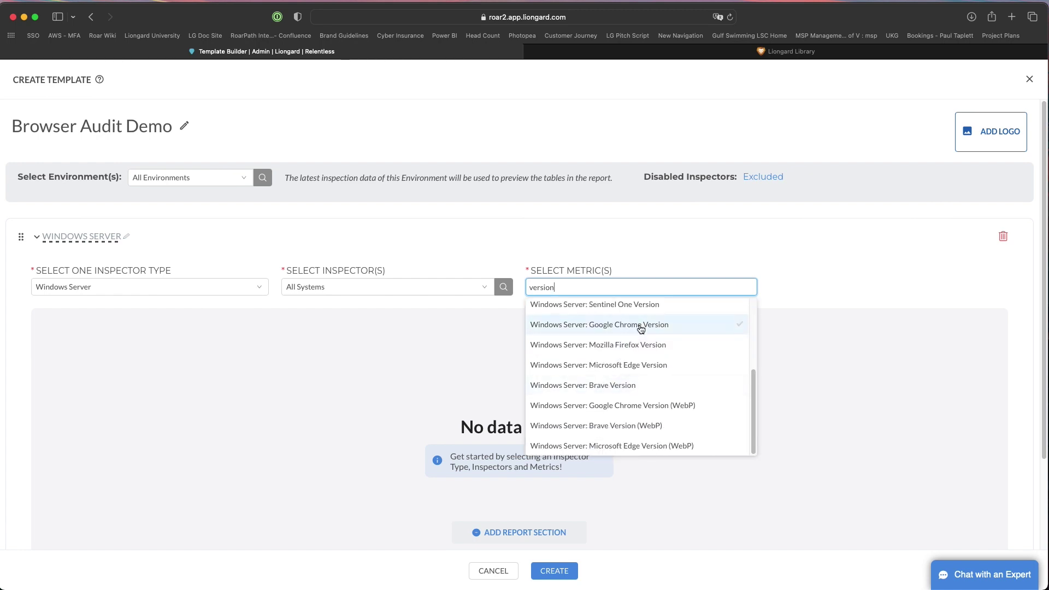
left_click(640, 328)
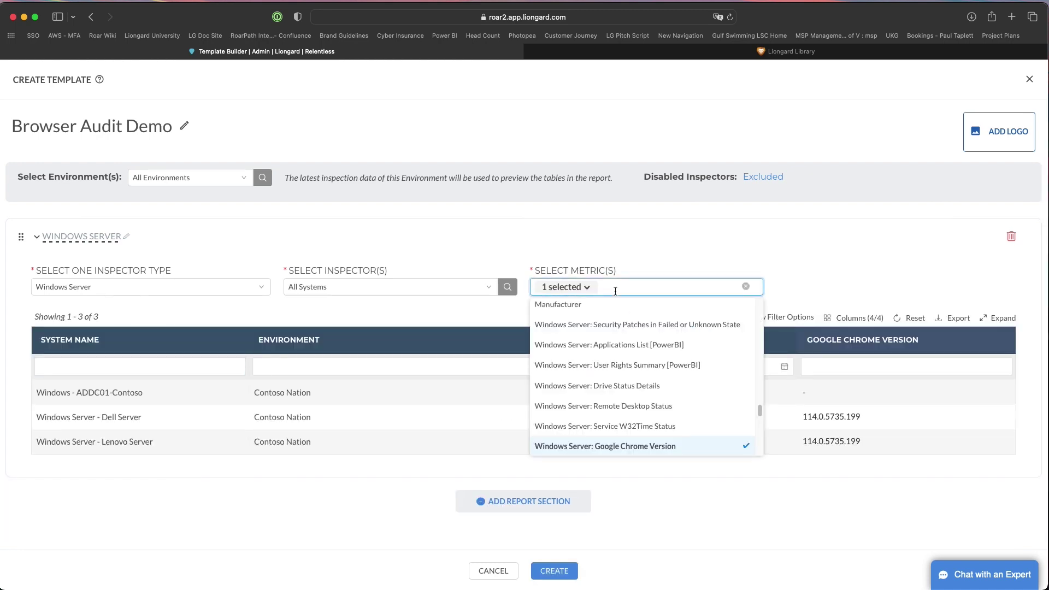
Step: Add Mozilla Firefox, Brave and Microsoft Edge Version metrics to the Windows Server section
type("fire")
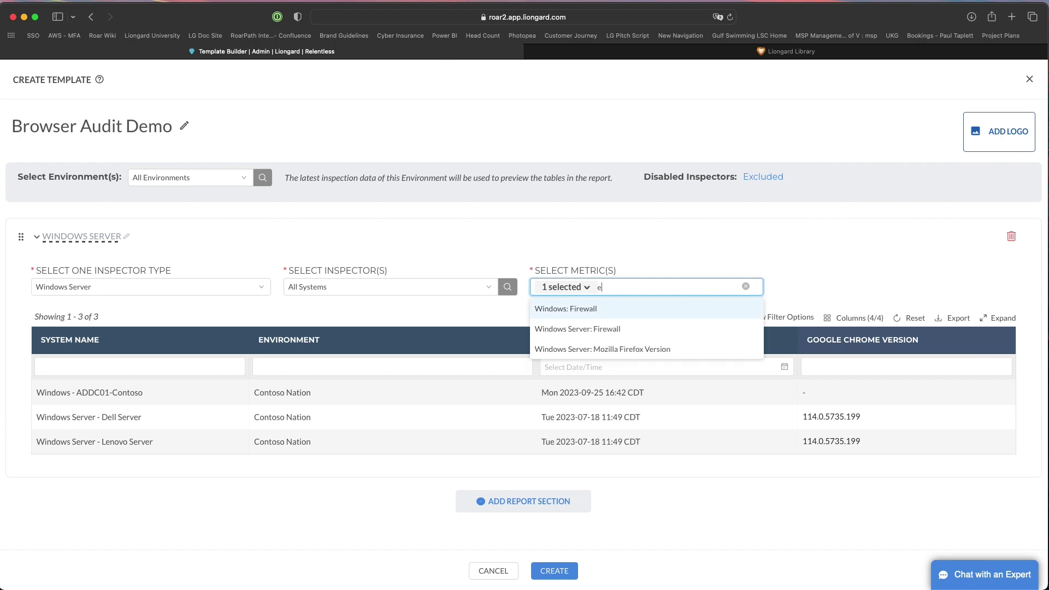
left_click(613, 347)
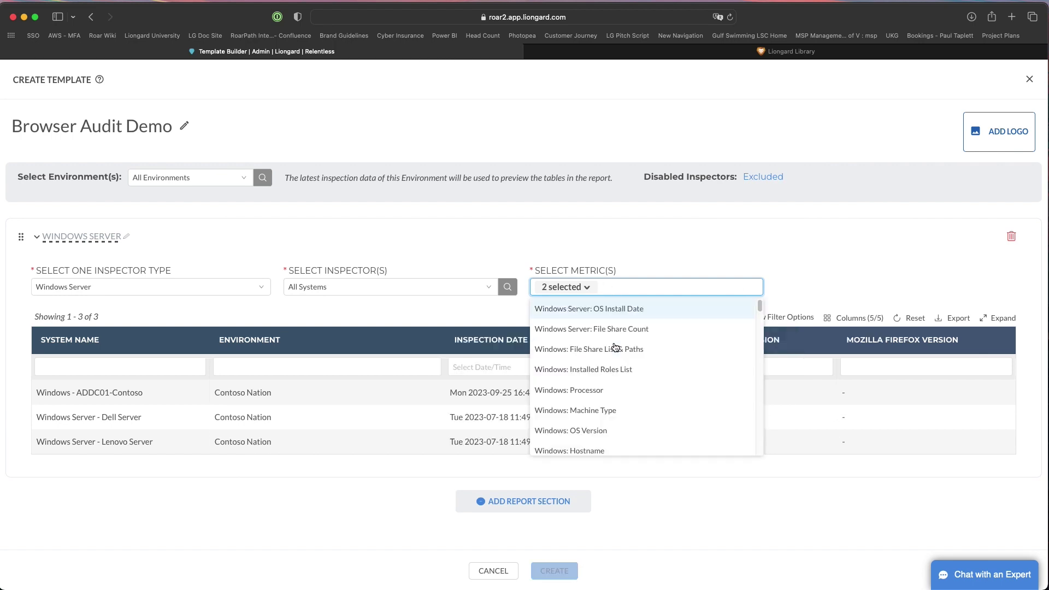
left_click(632, 283)
left_click(632, 283)
type("av")
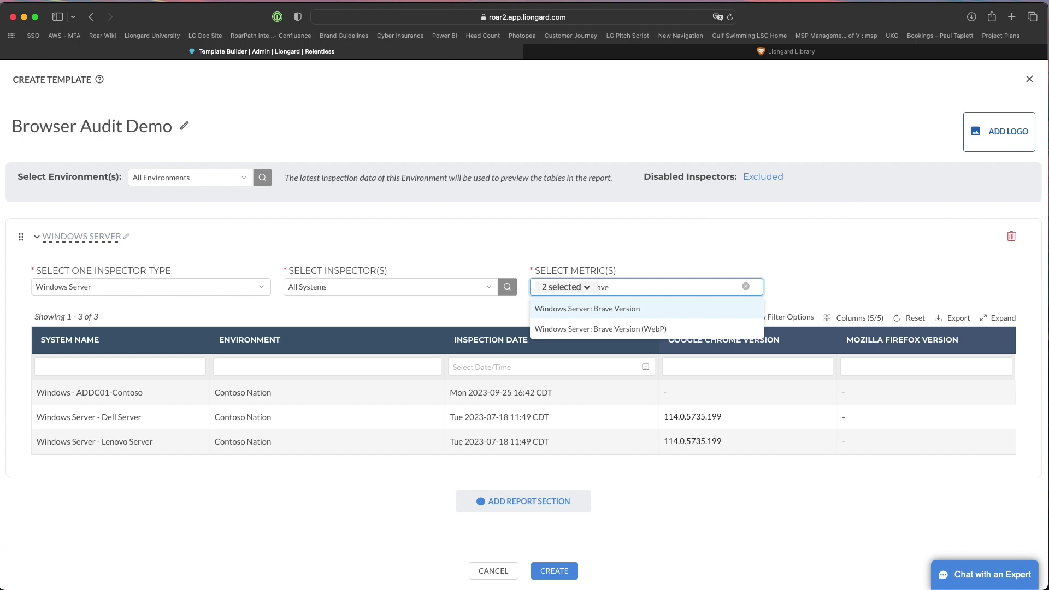
type("e")
left_click(641, 309)
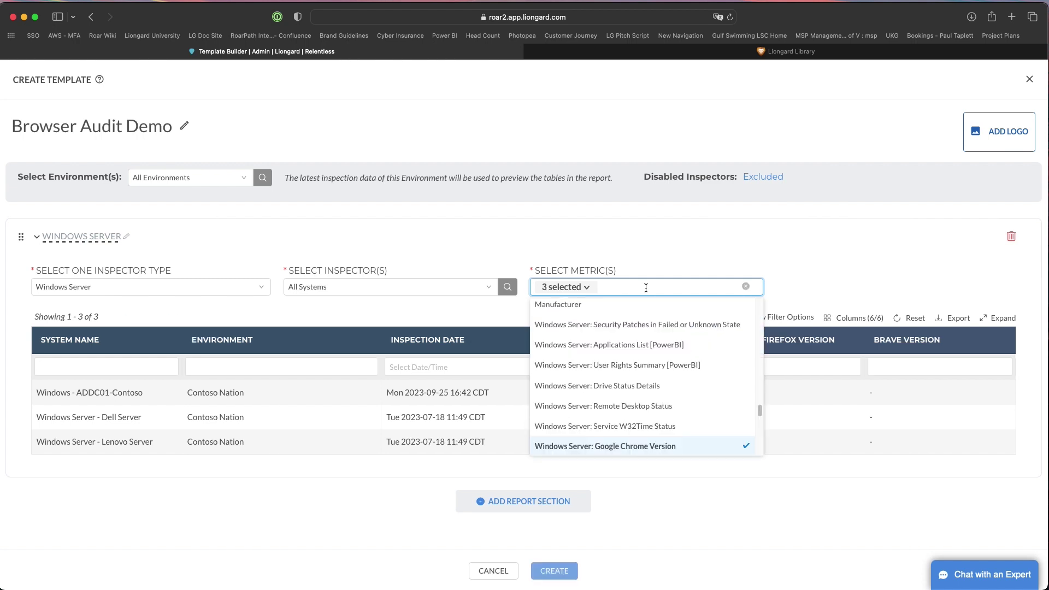
scroll(641, 377, "down", 2)
type("ge")
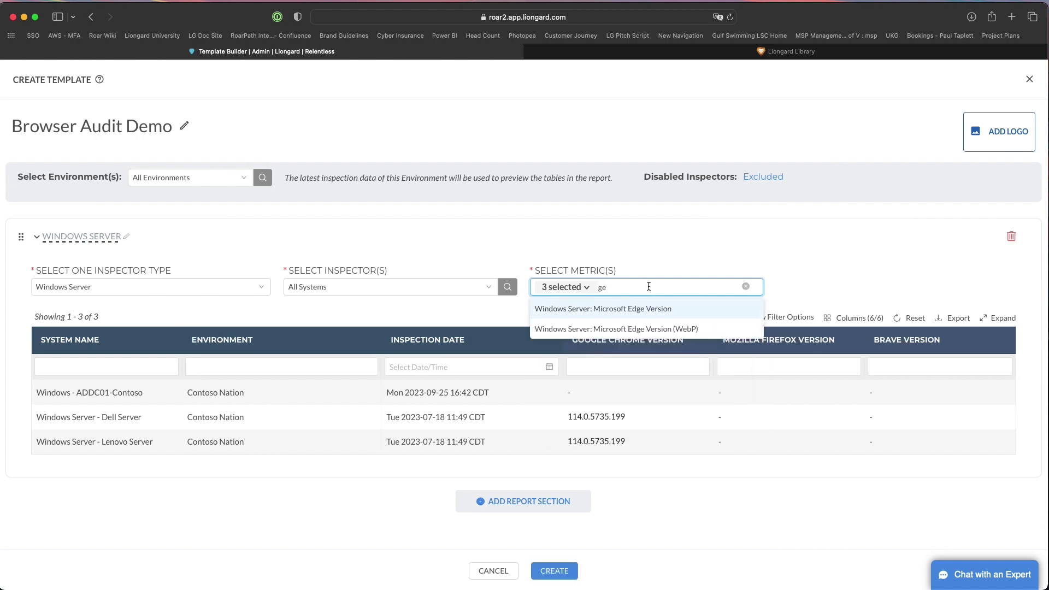
left_click(642, 310)
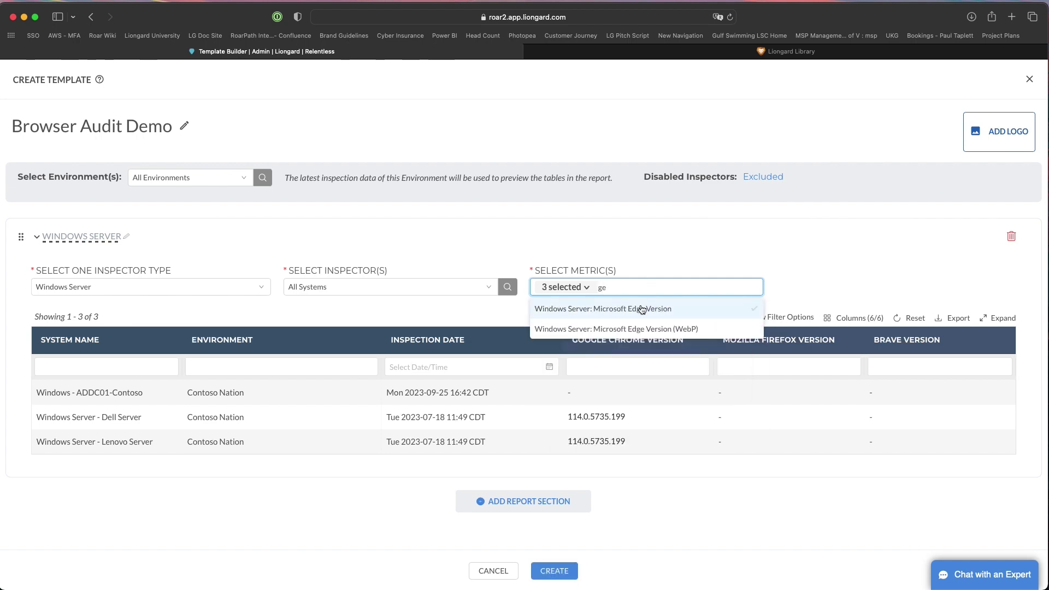
left_click(785, 247)
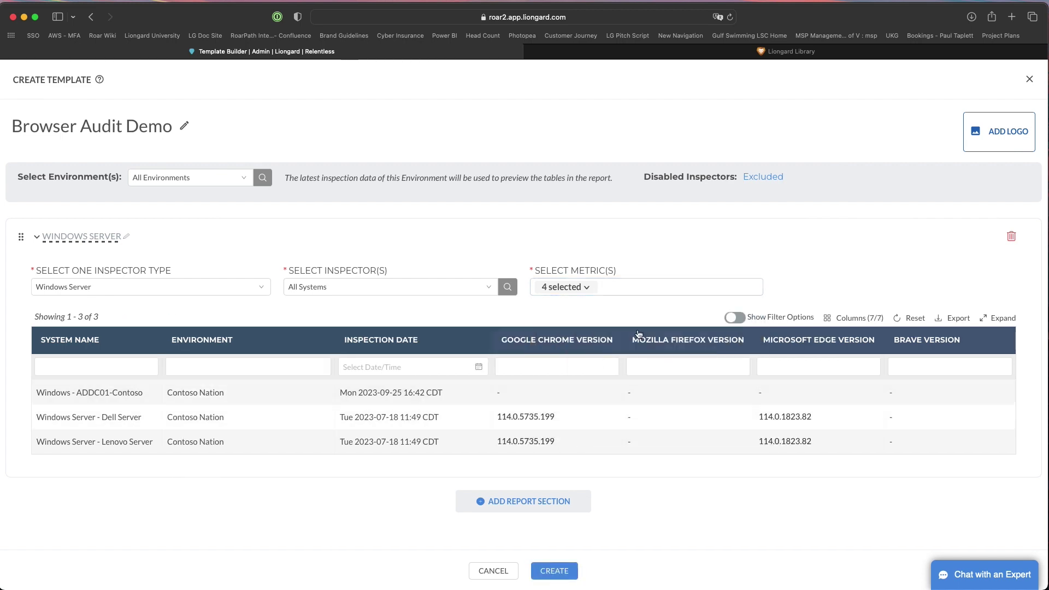
left_click(632, 54)
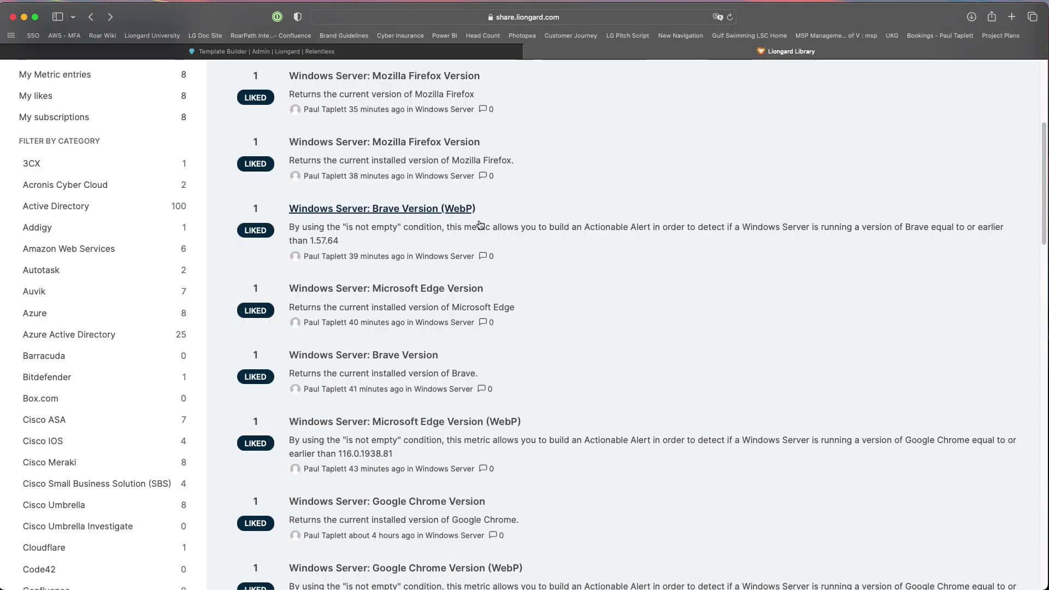
left_click(431, 51)
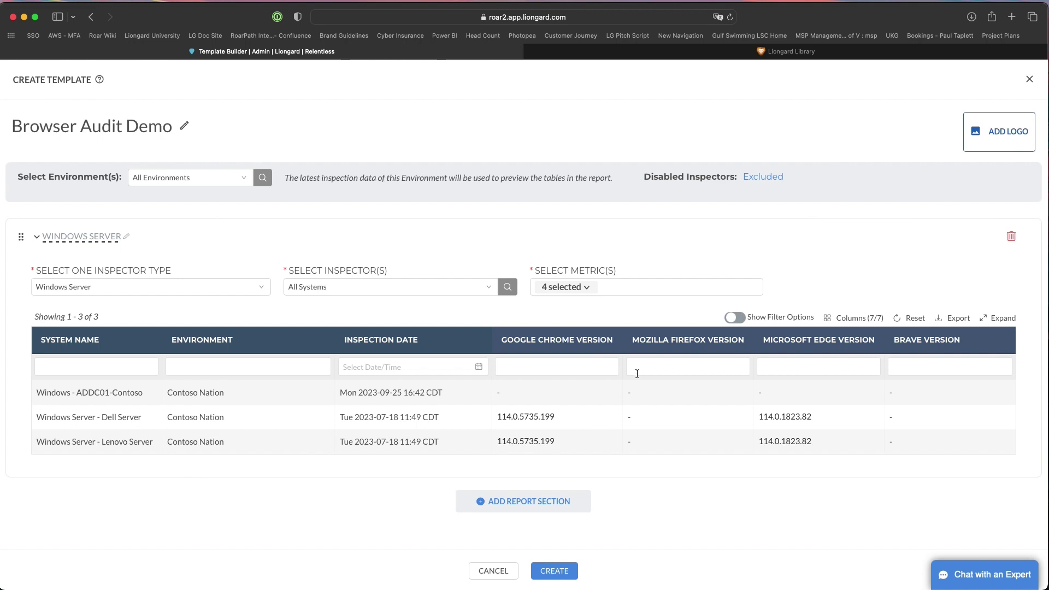
Step: Add a second section titled WINDOWS WORKSTATION using the Windows Workstation inspector type
left_click(541, 501)
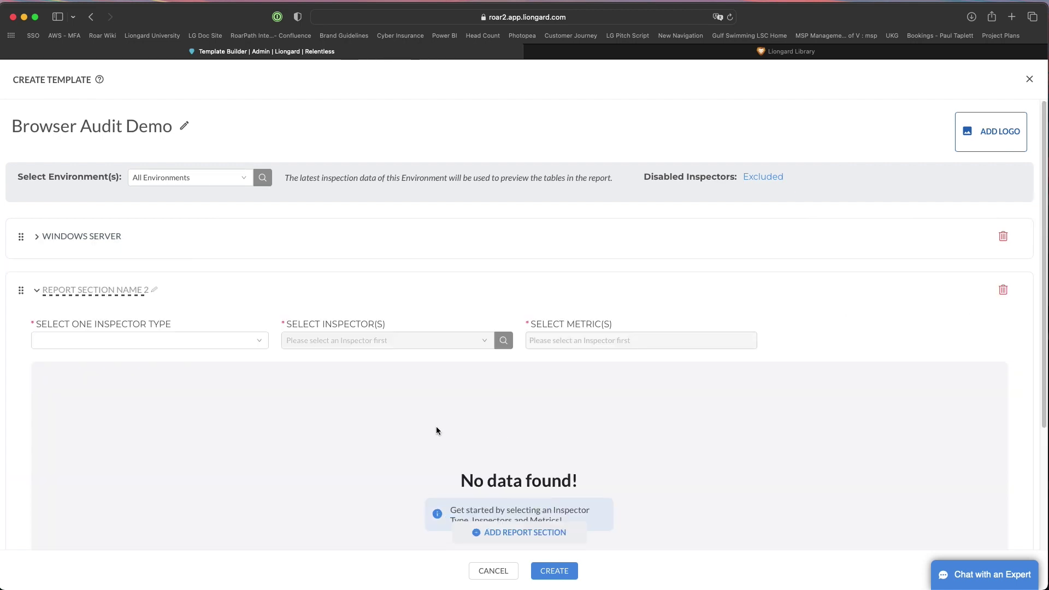
double_click(85, 289)
triple_click(85, 290)
type("WI")
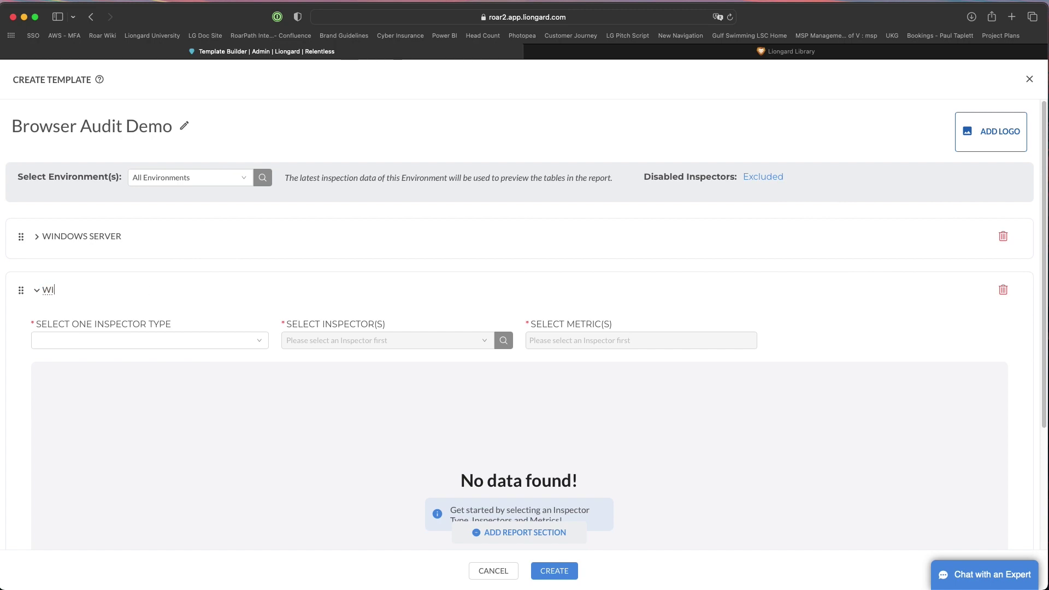
type("NDOWS WORKSTATION")
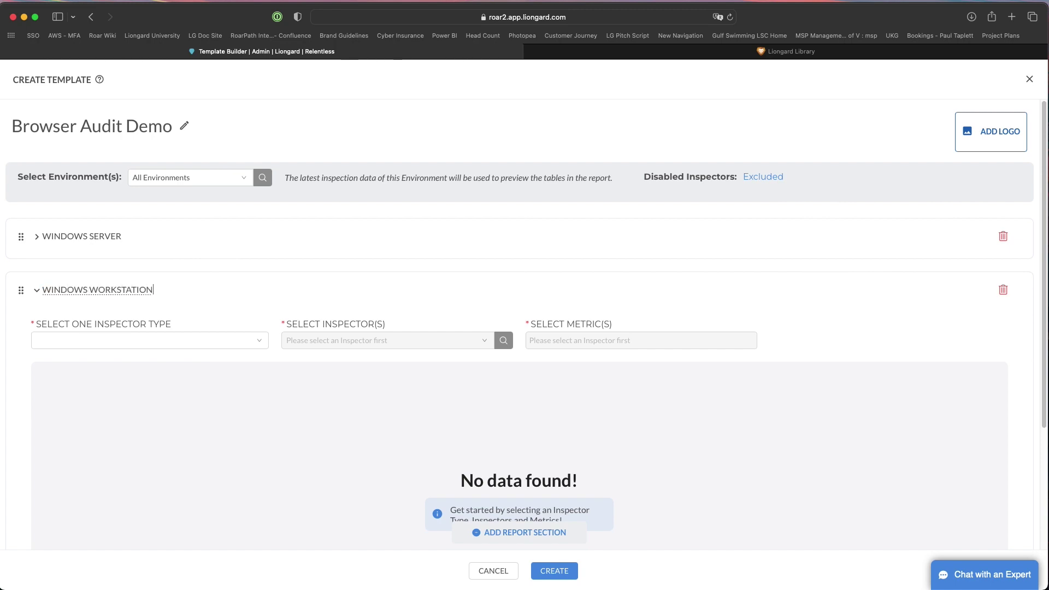
left_click(98, 341)
type("work")
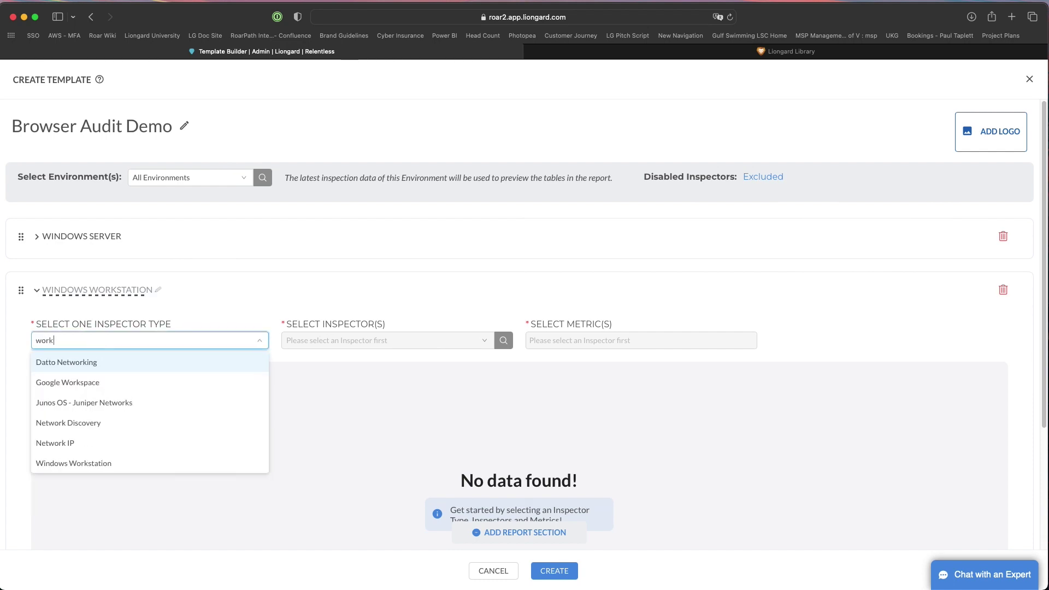
left_click(107, 463)
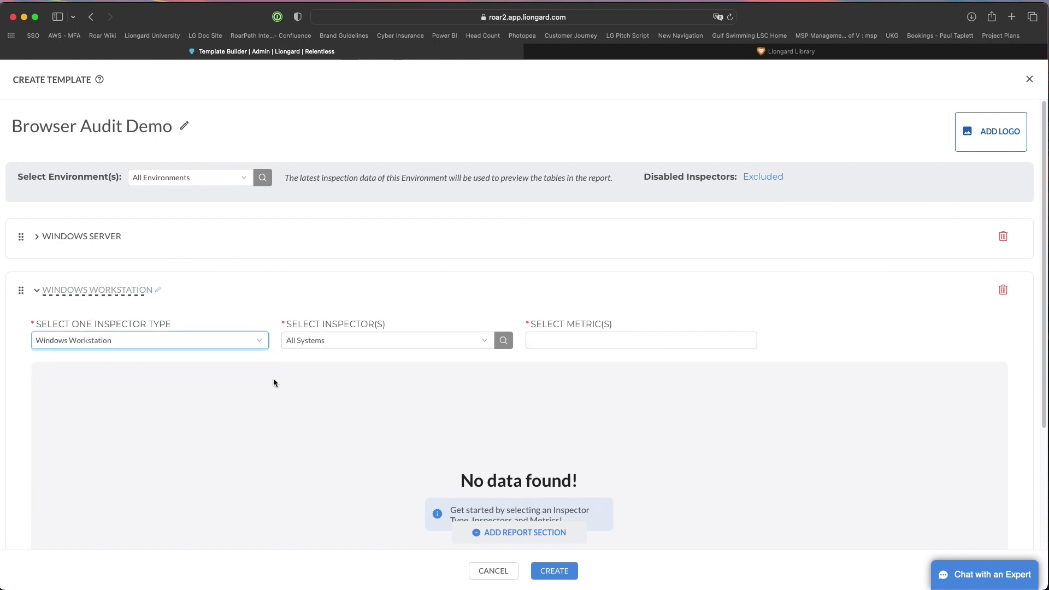
Step: Add workstation Mozilla Firefox, Brave and Microsoft Edge Version metrics to the section
left_click(548, 346)
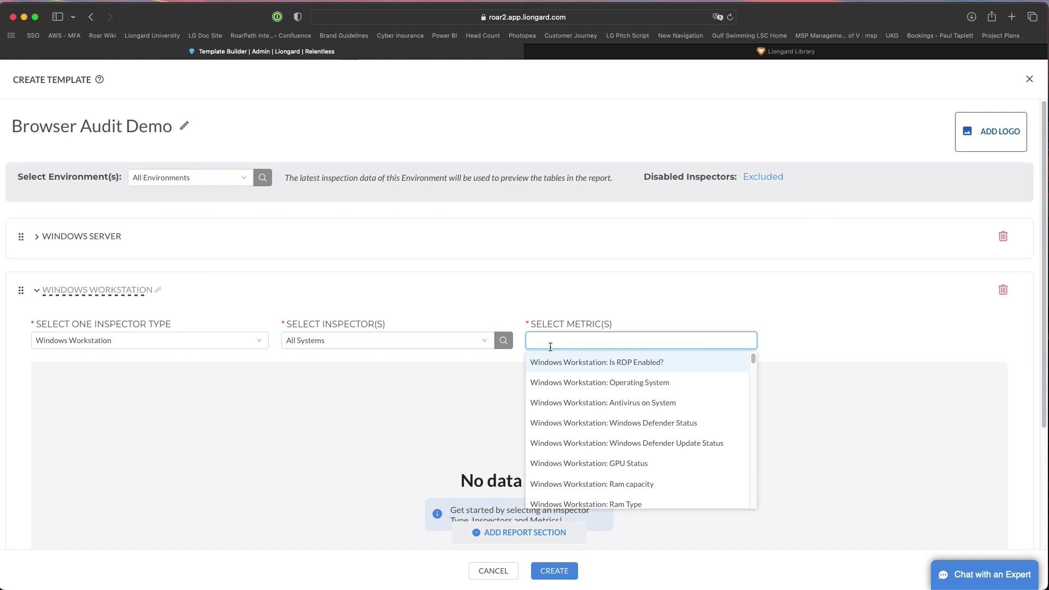
type("moz")
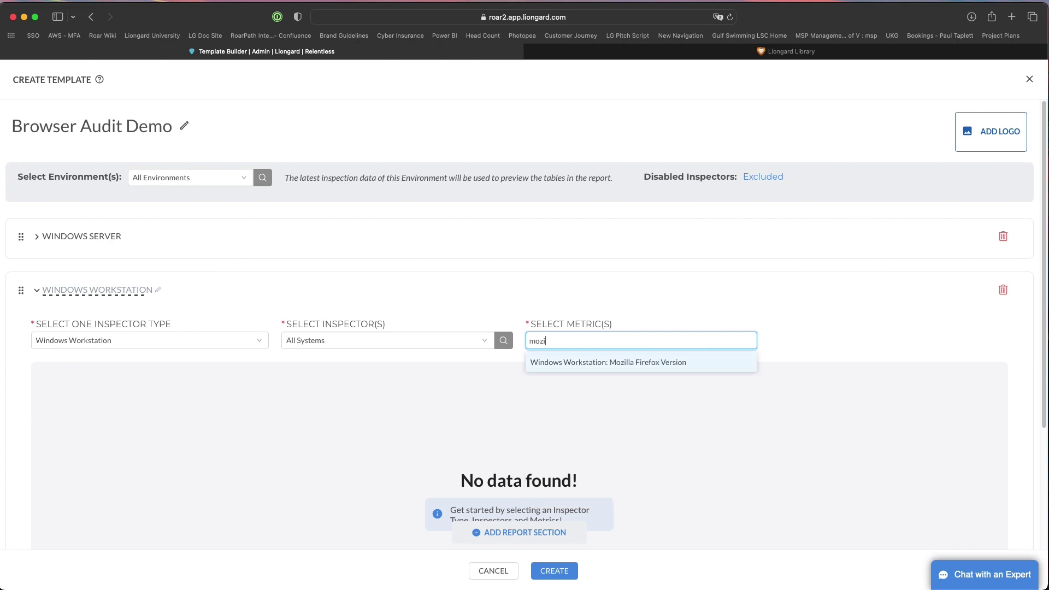
type("i")
left_click(640, 362)
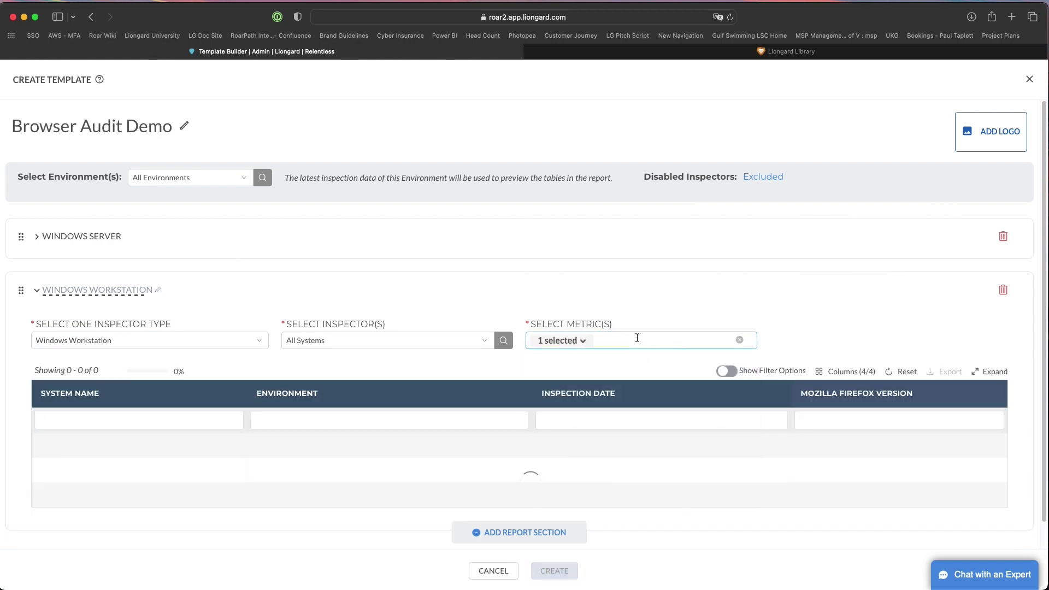
left_click(634, 338)
type("ave")
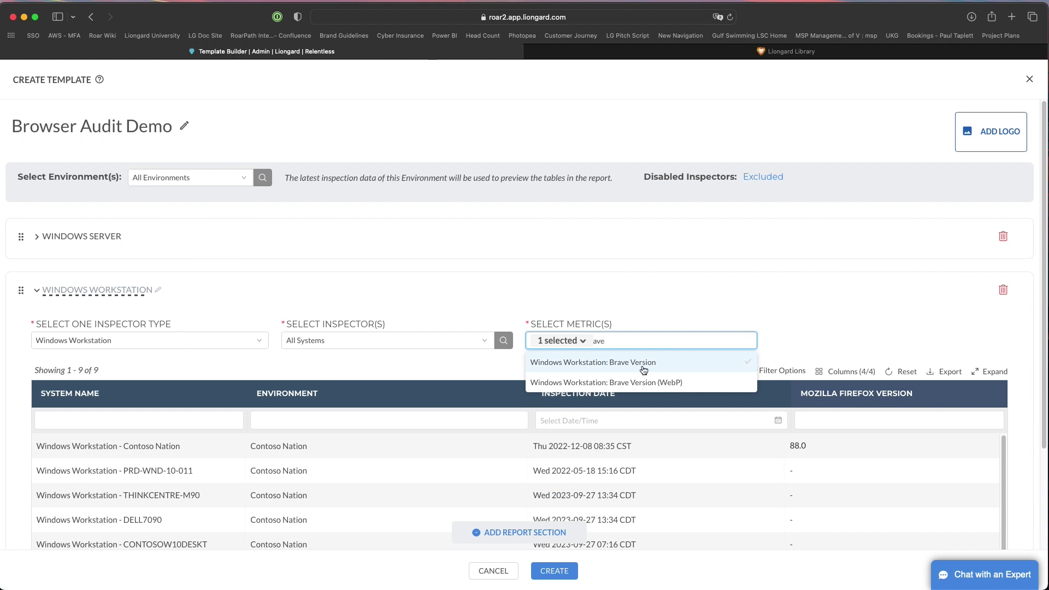
left_click(632, 361)
type("d")
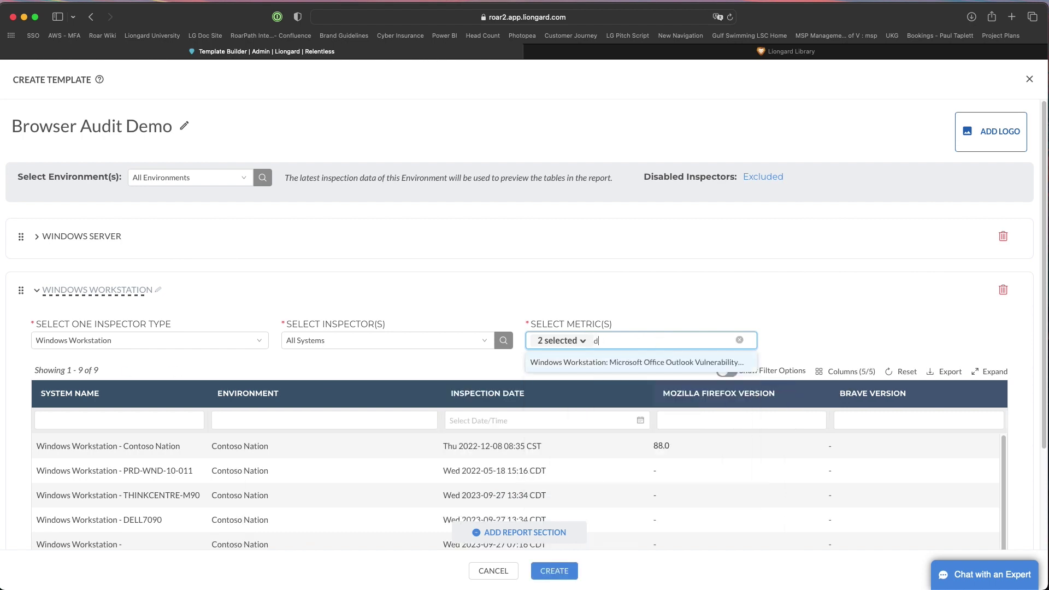
key("BackSpace")
type("ge")
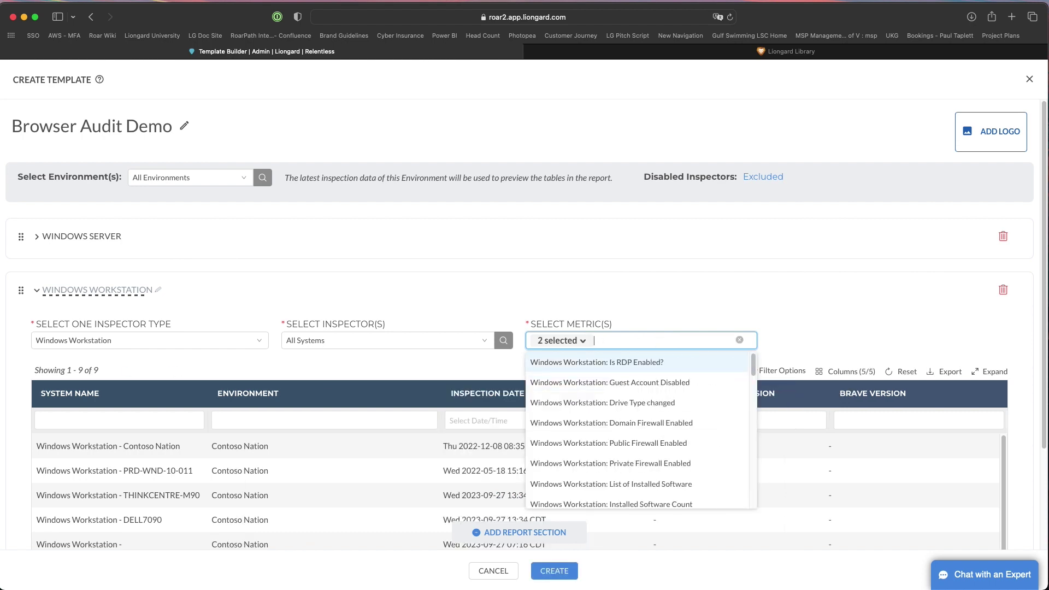
left_click(634, 361)
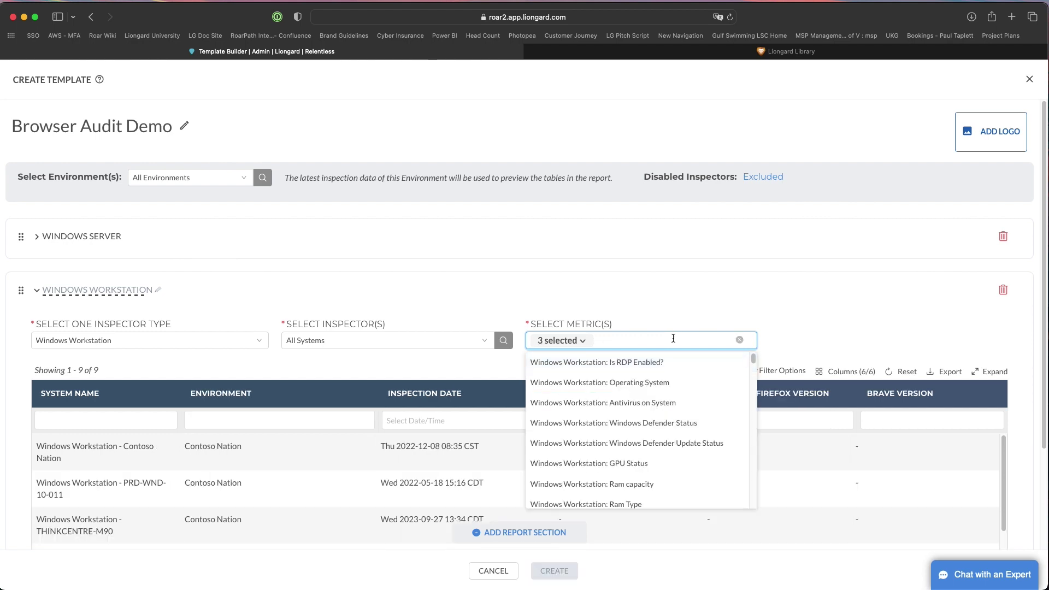
left_click(673, 339)
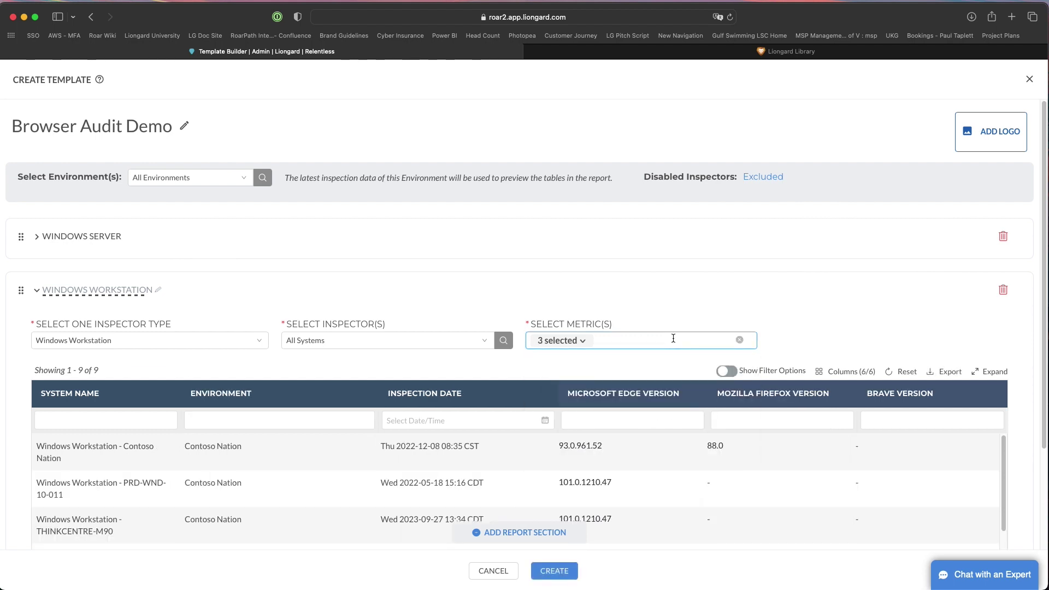
Step: Add the workstation Google Chrome Version metric and save the Browser Audit Demo template
left_click(673, 338)
type("rome")
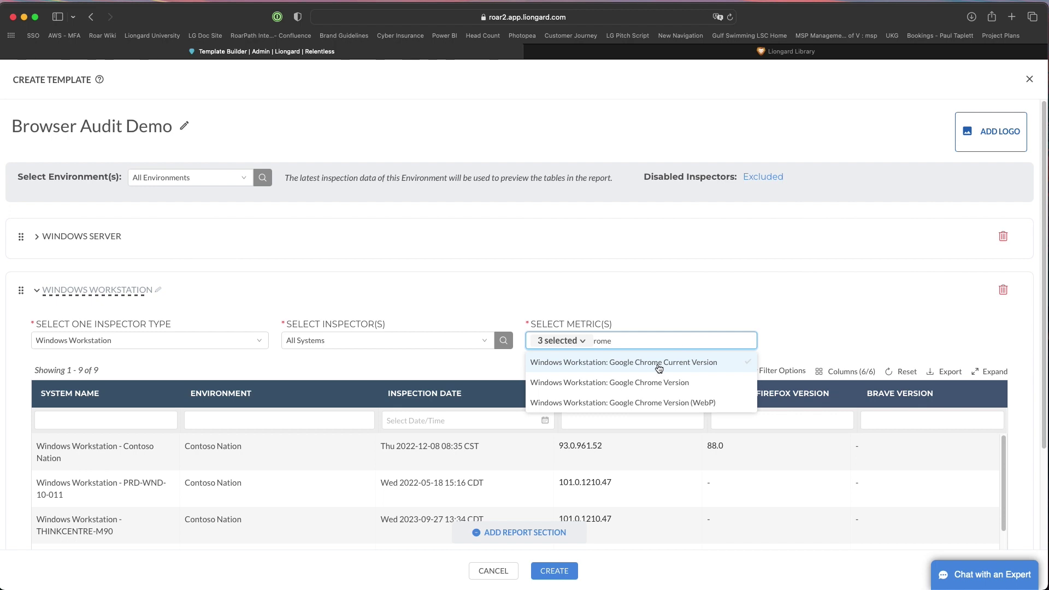
left_click(656, 383)
left_click(809, 310)
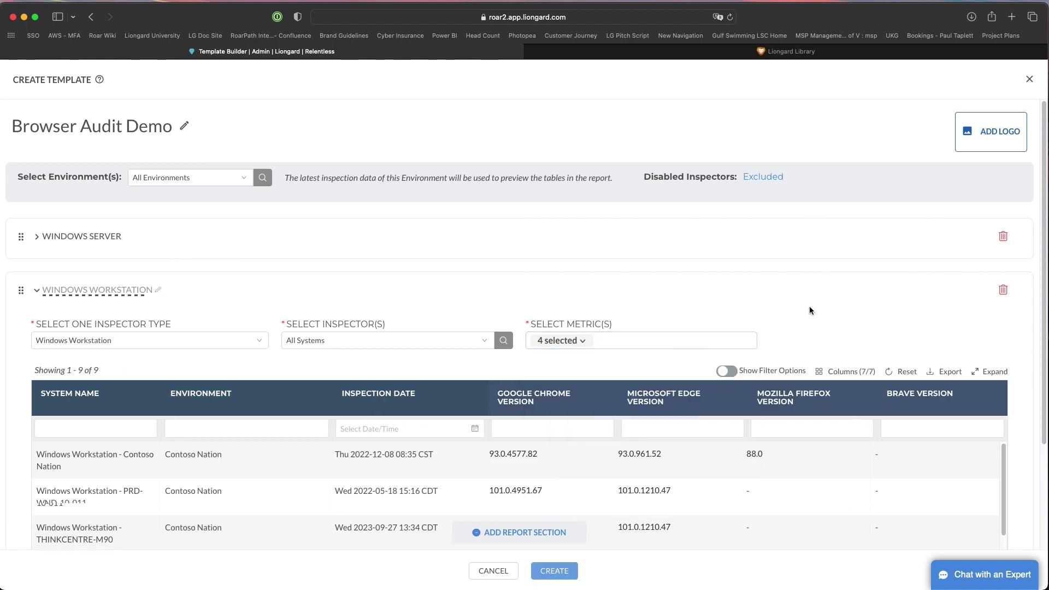
scroll(766, 488, "down", 8)
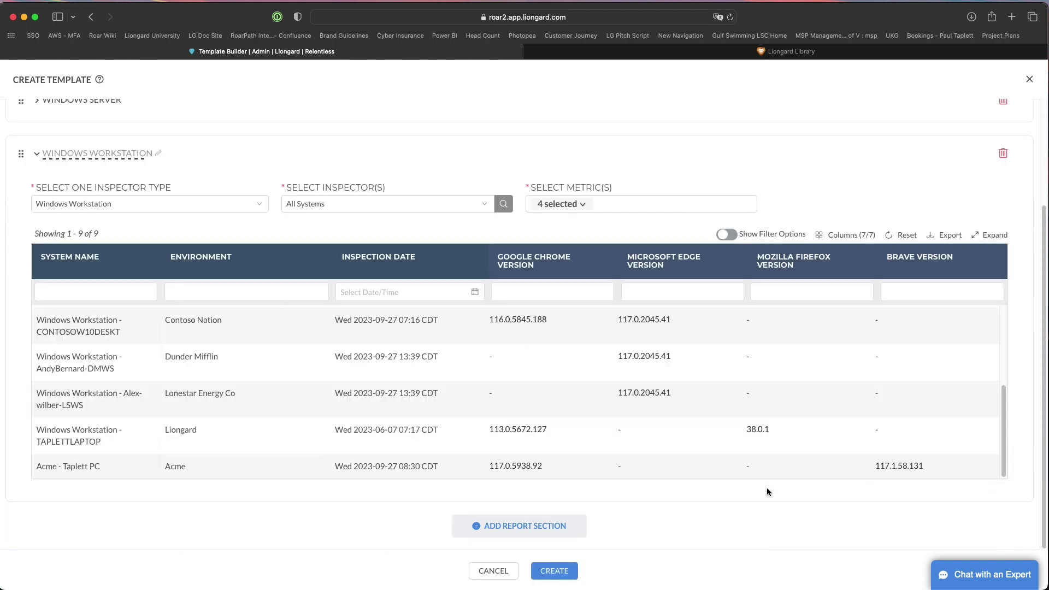
left_click(562, 572)
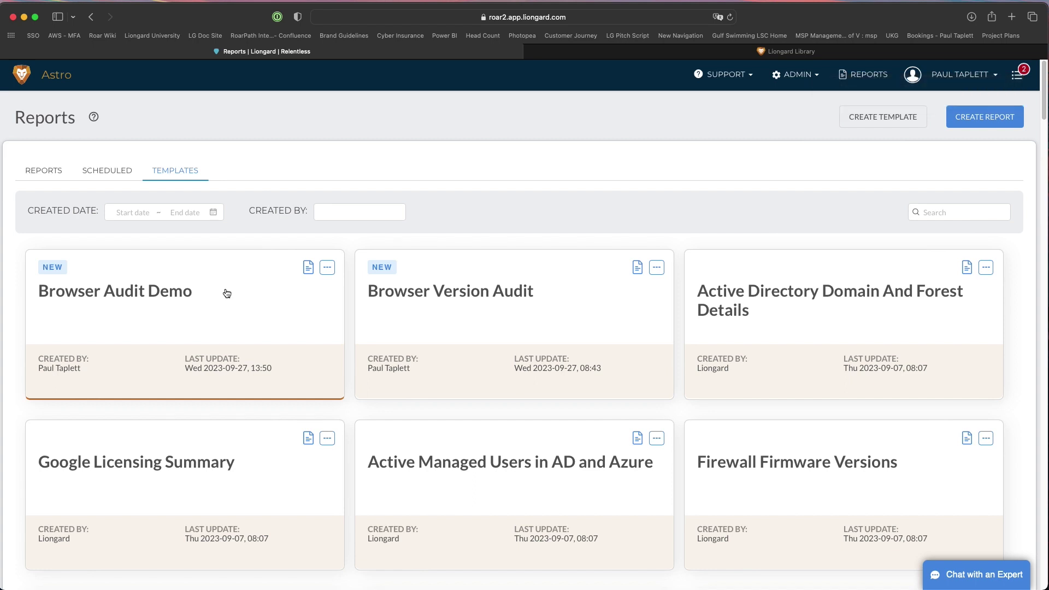
Step: Start a new report from the Browser Audit Demo template
left_click(308, 268)
Step: Name the report 'Browser Report Audit', cover all environments, and generate the report builder
left_click(429, 283)
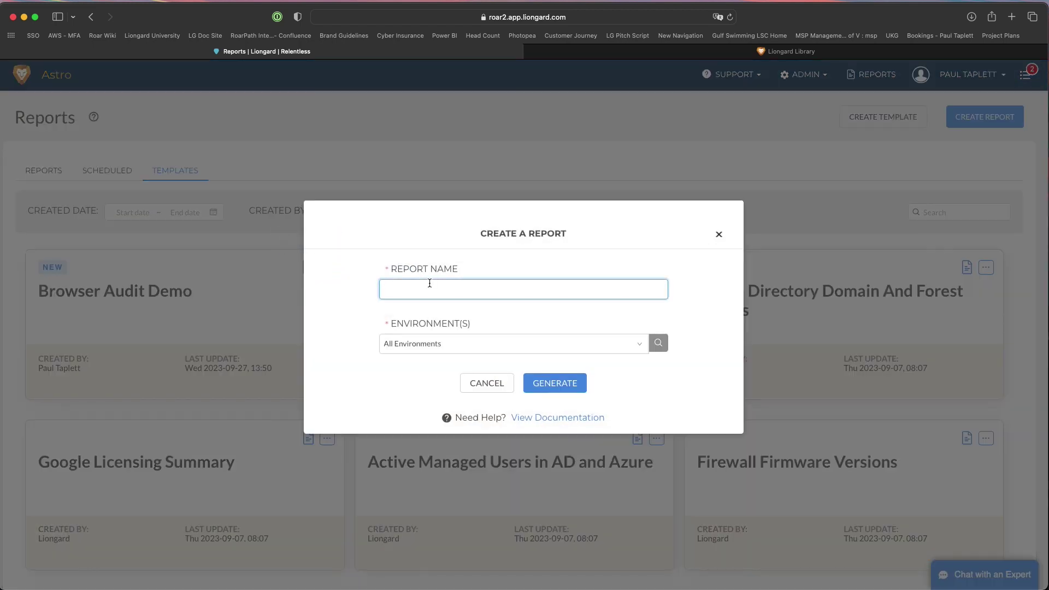
type("Browser Report Audit")
left_click(506, 349)
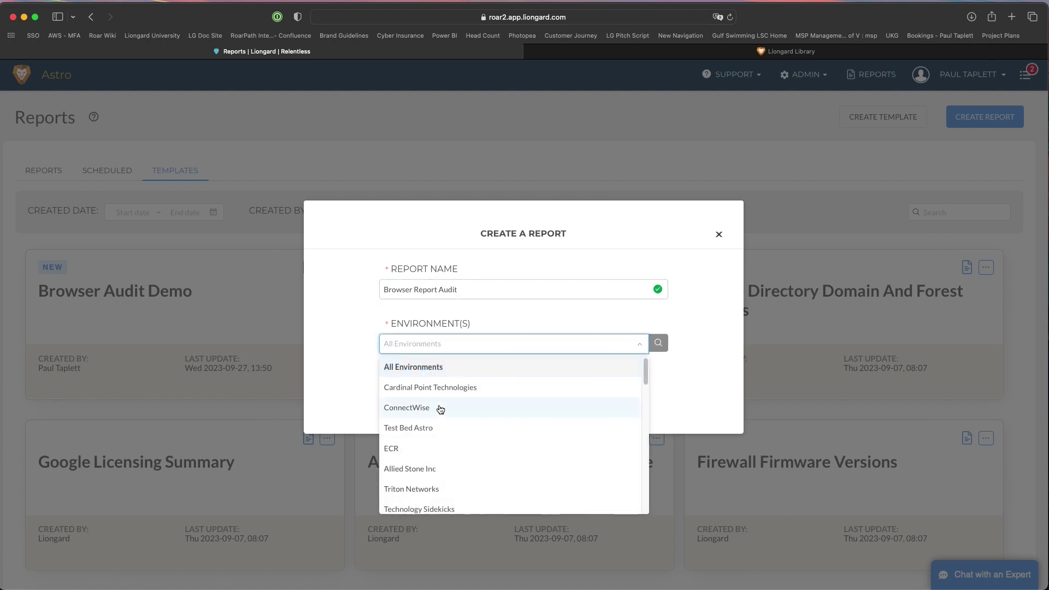
left_click(362, 327)
left_click(555, 385)
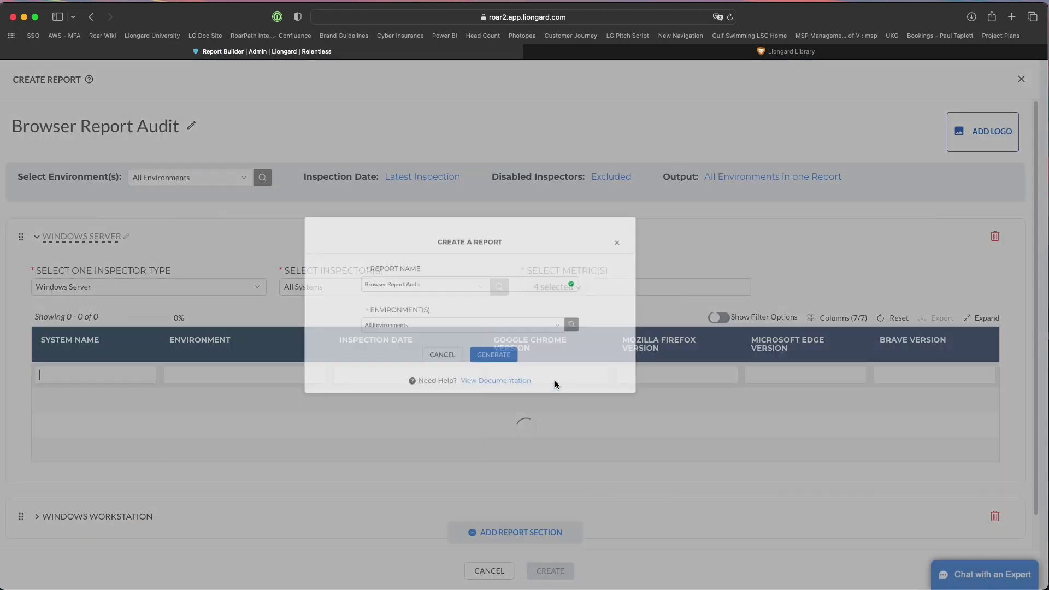
Step: Review the Windows Server browser-version section and create the report
scroll(440, 257, "down", 1)
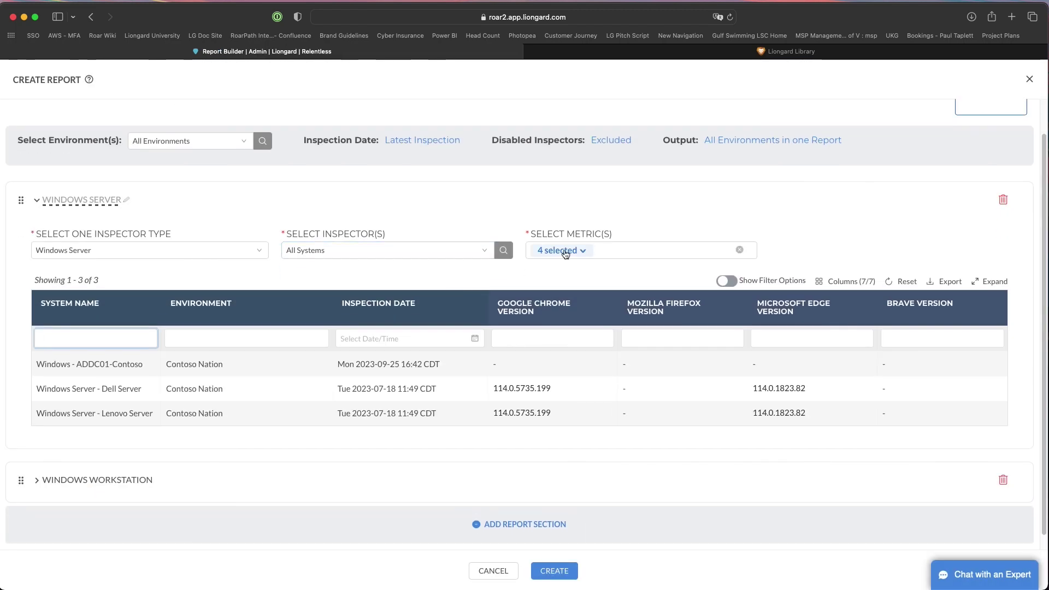
scroll(519, 305, "down", 1)
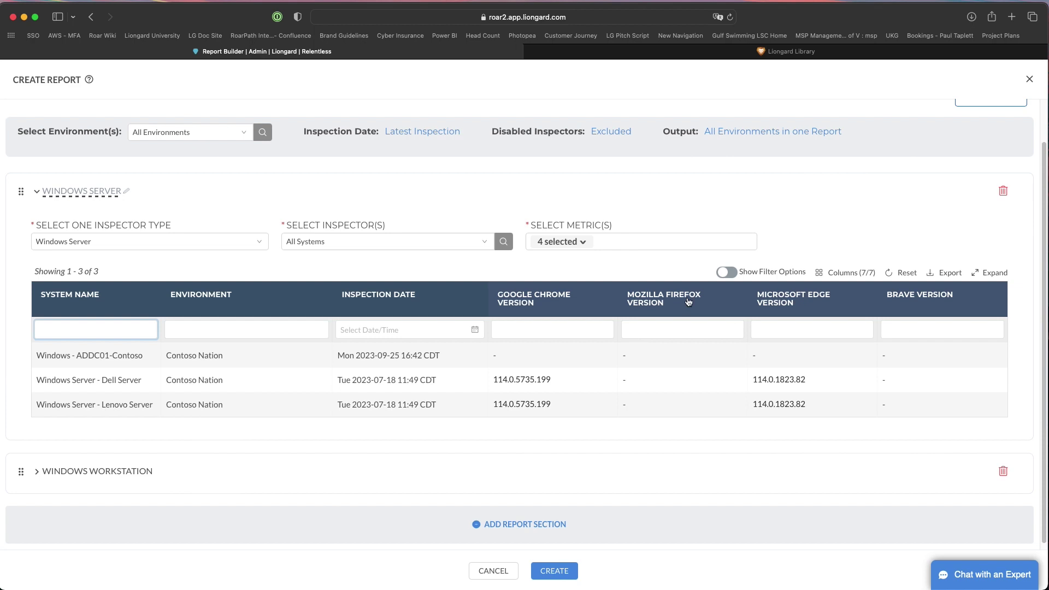
scroll(664, 293, "up", 2)
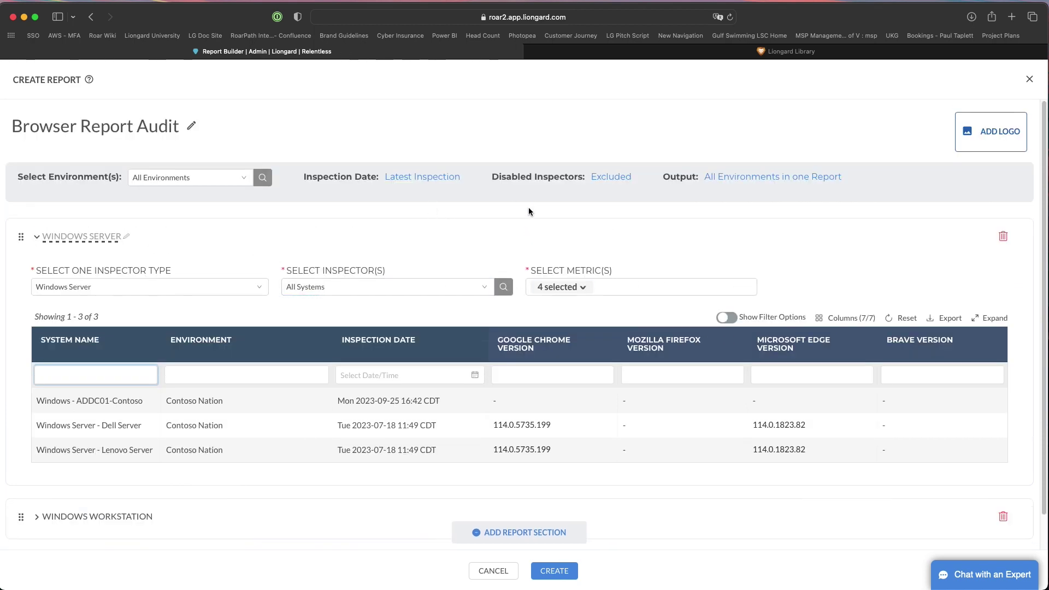
left_click(564, 571)
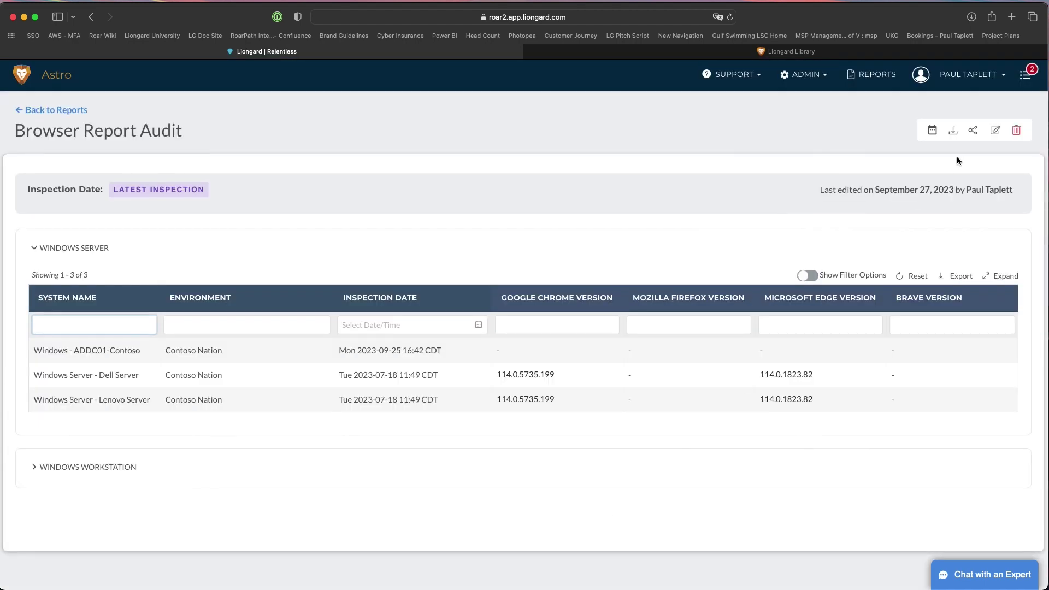
Step: Check the report's Excel/PDF download options, then return to the Liongard Library
left_click(953, 131)
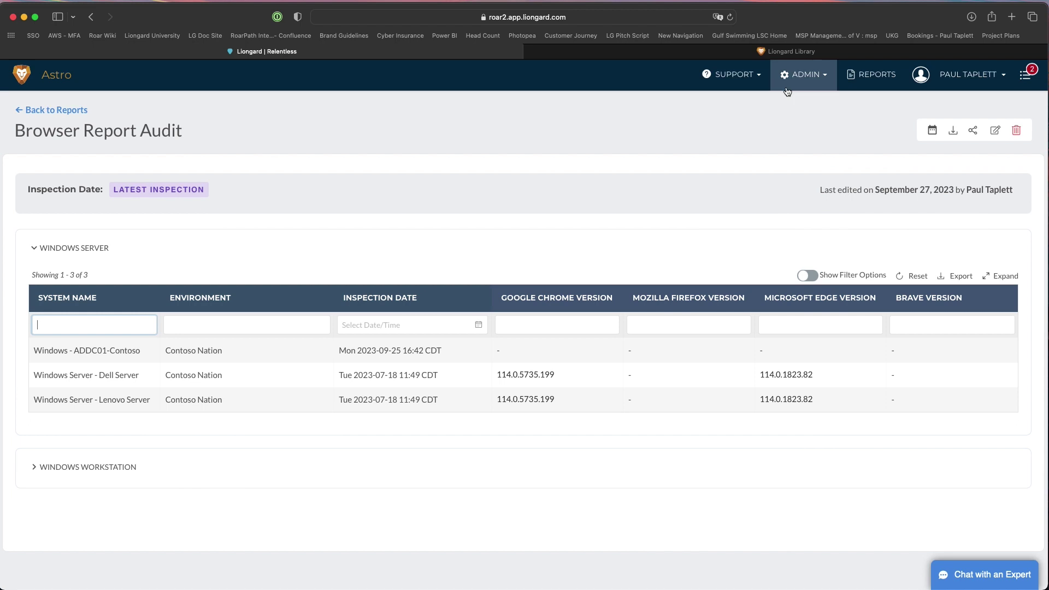
left_click(801, 53)
Step: Filter the Liongard Library to show only Windows Workstation metrics
scroll(510, 251, "up", 1)
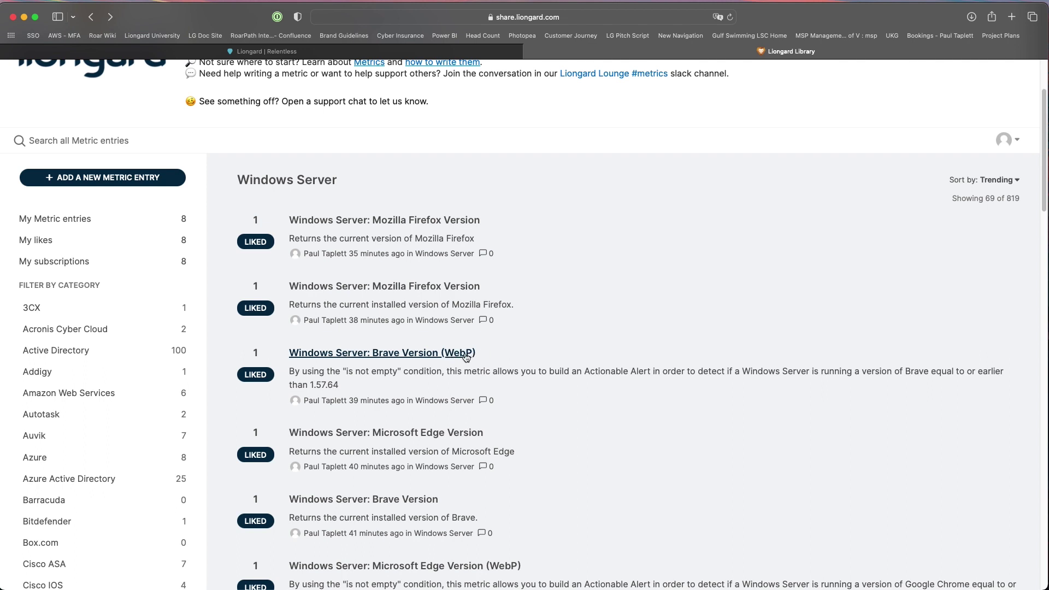
scroll(466, 357, "down", 5)
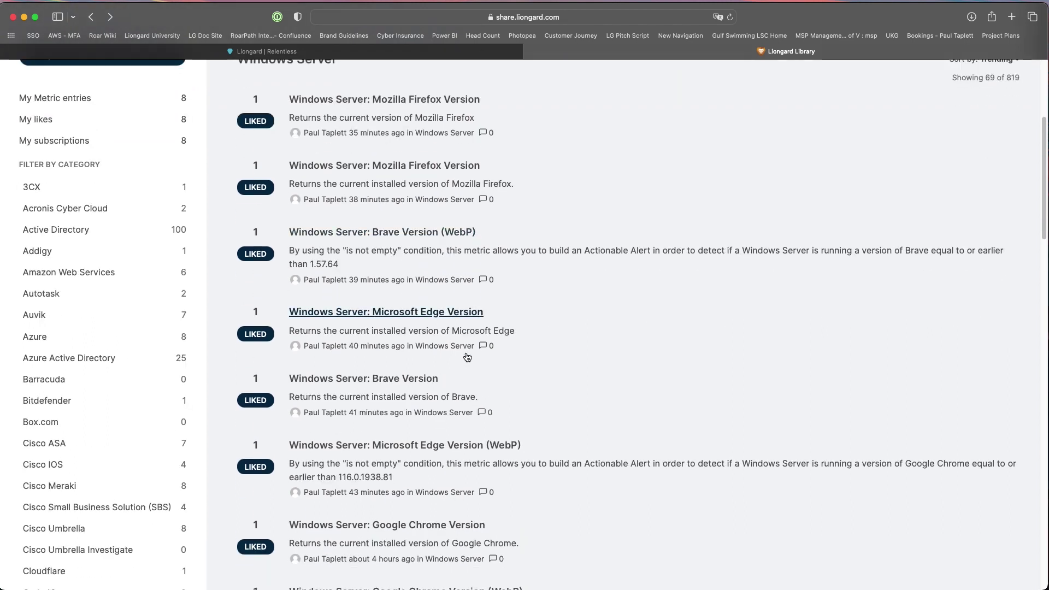
scroll(467, 357, "up", 5)
scroll(168, 370, "down", 20)
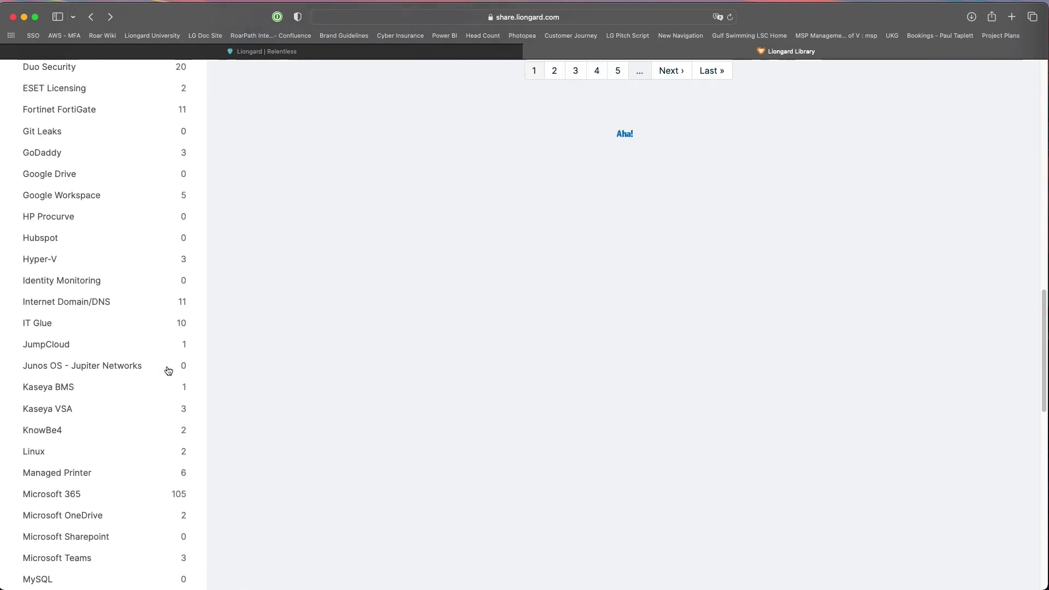
scroll(168, 371, "down", 5)
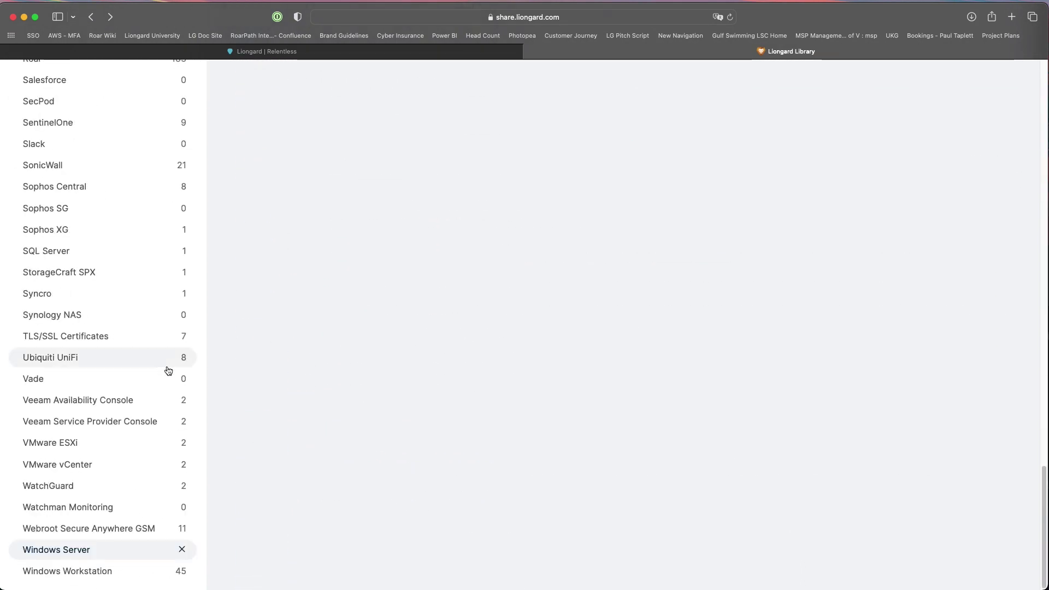
left_click(93, 573)
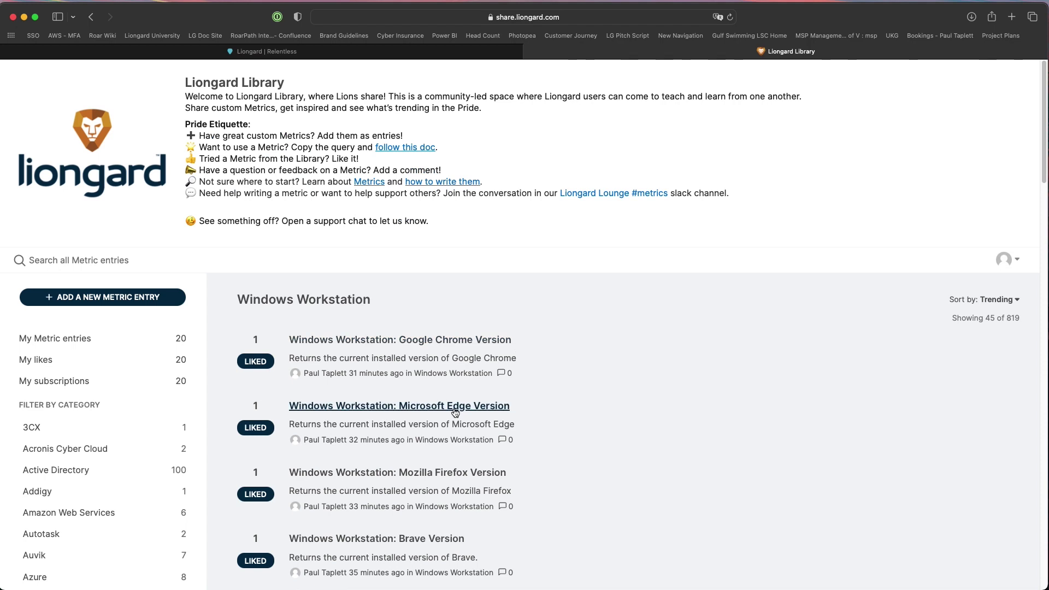
Step: Open the Google Chrome Version (WebP) metric and select its query text
scroll(455, 412, "down", 4)
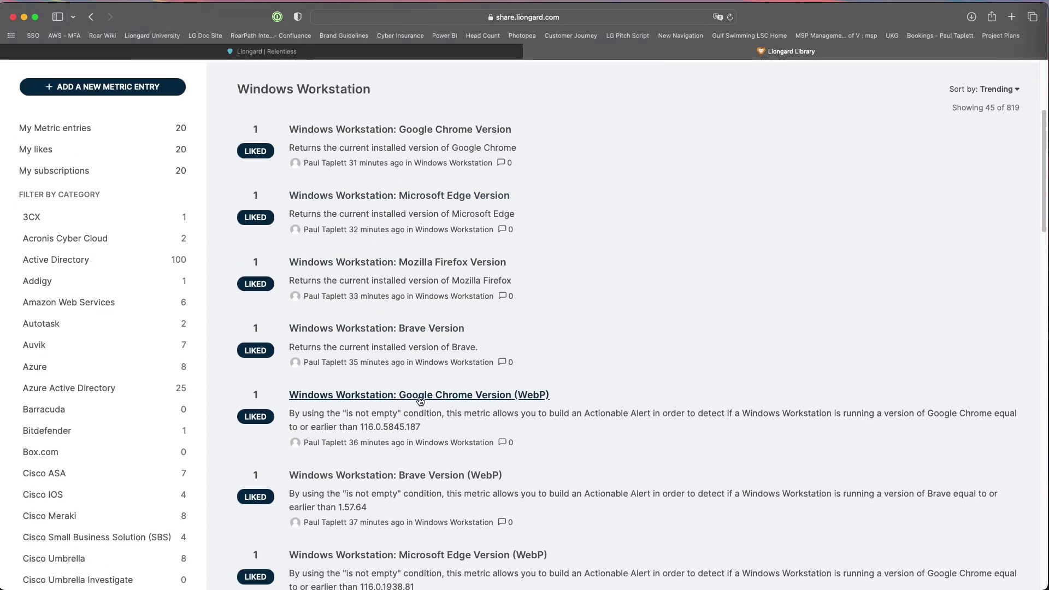
left_click(517, 401)
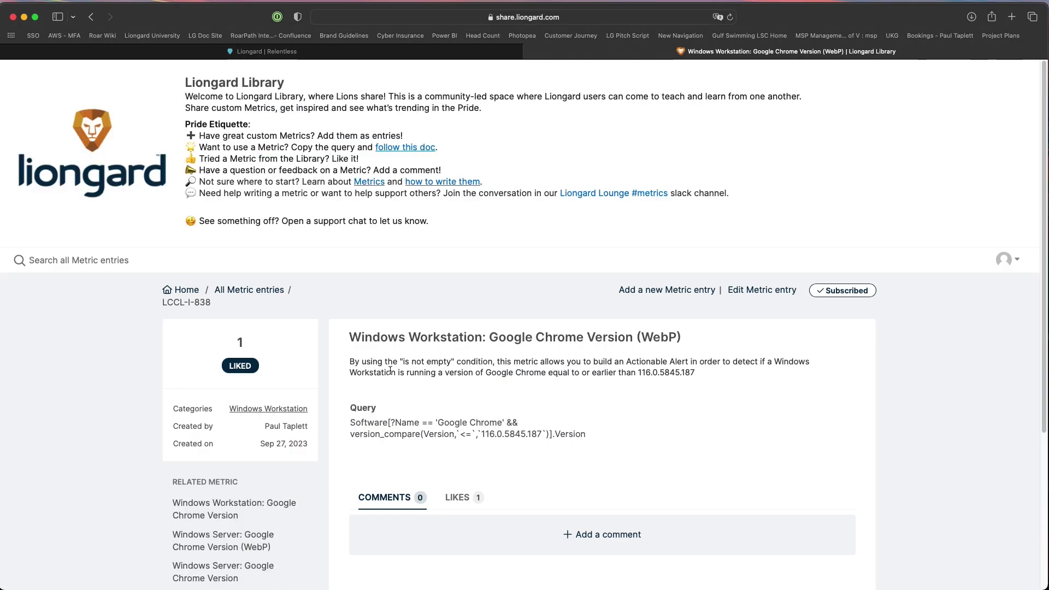
left_click_drag(352, 365, 552, 372)
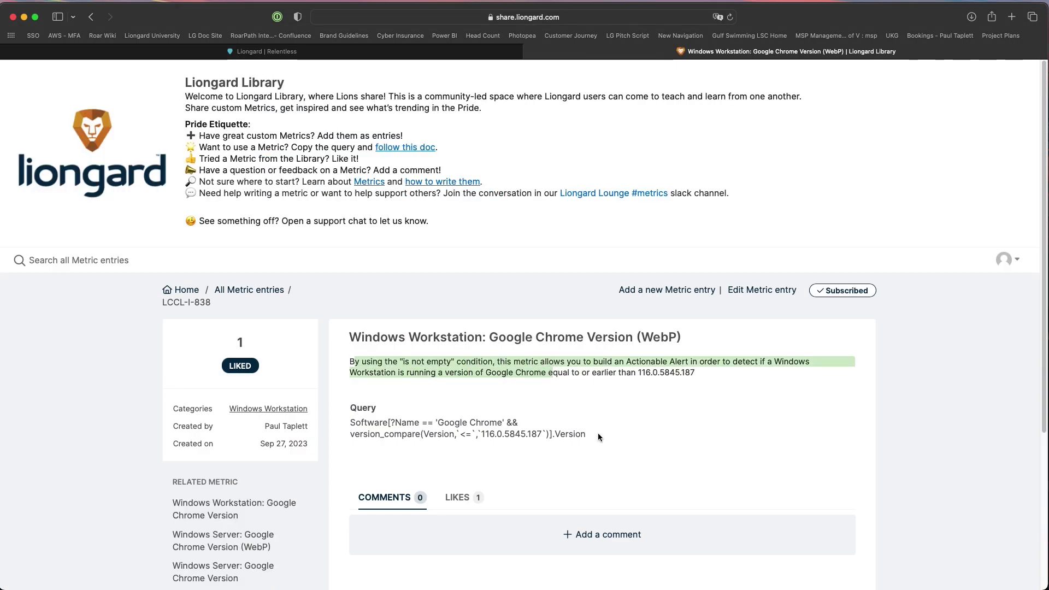
left_click_drag(599, 437, 352, 426)
key("super+c")
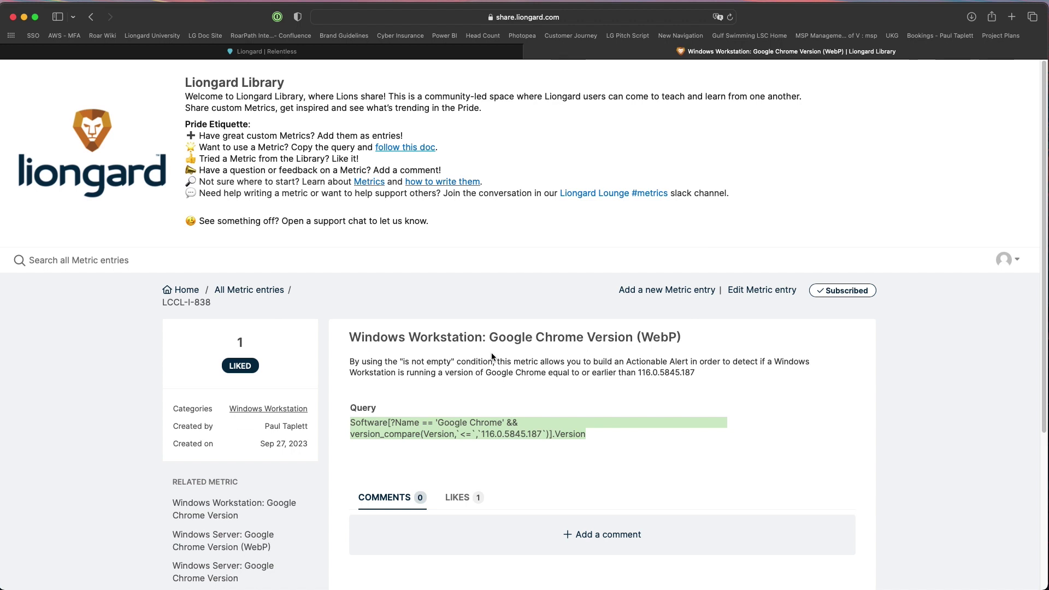
Step: Start a new metric in ADMIN > Metrics with Windows Workstation as the inspector
left_click(407, 56)
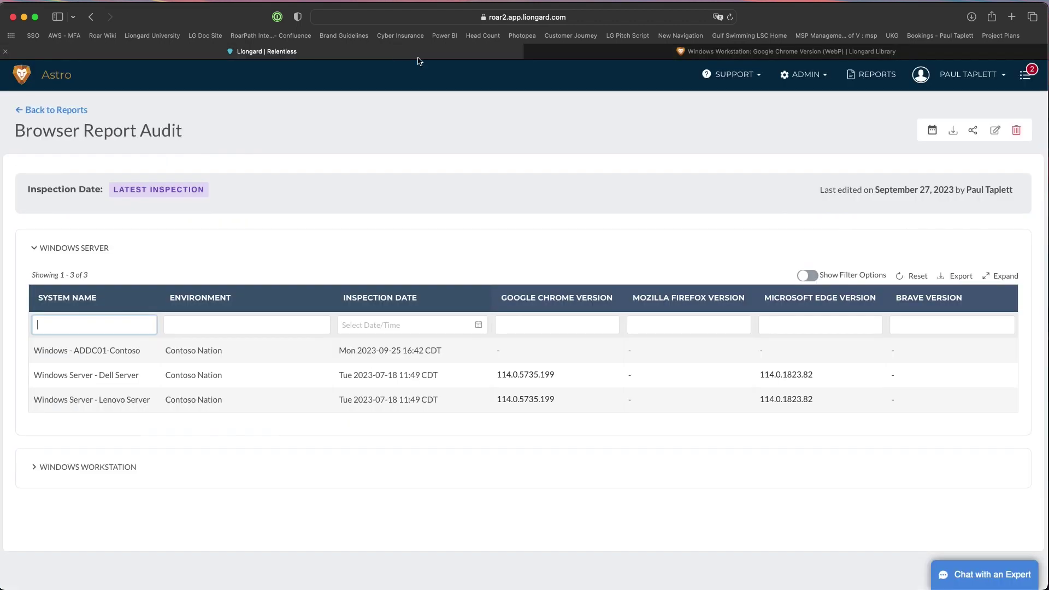
left_click(819, 76)
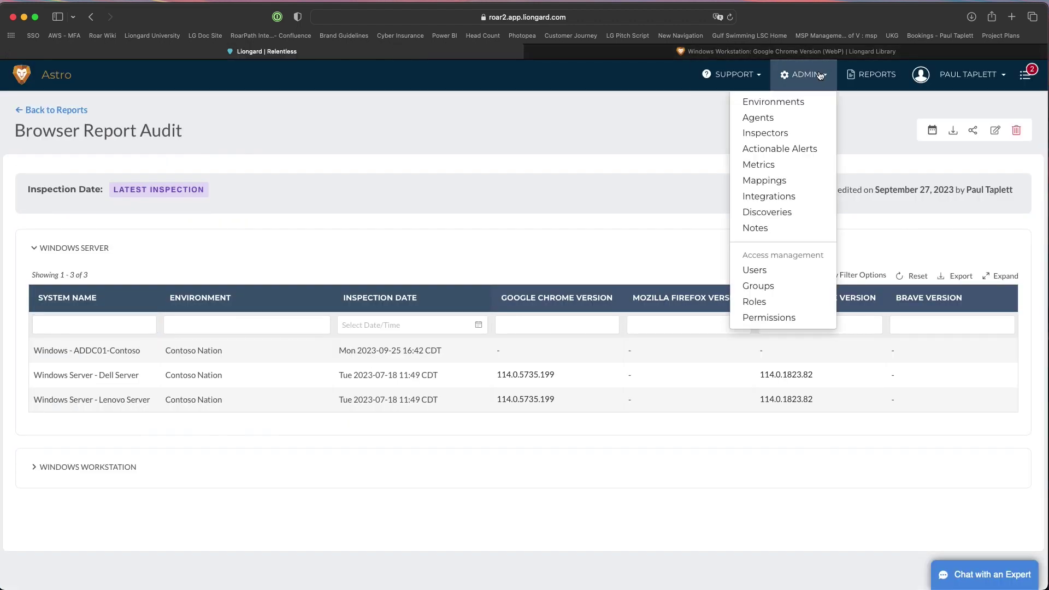
left_click(765, 171)
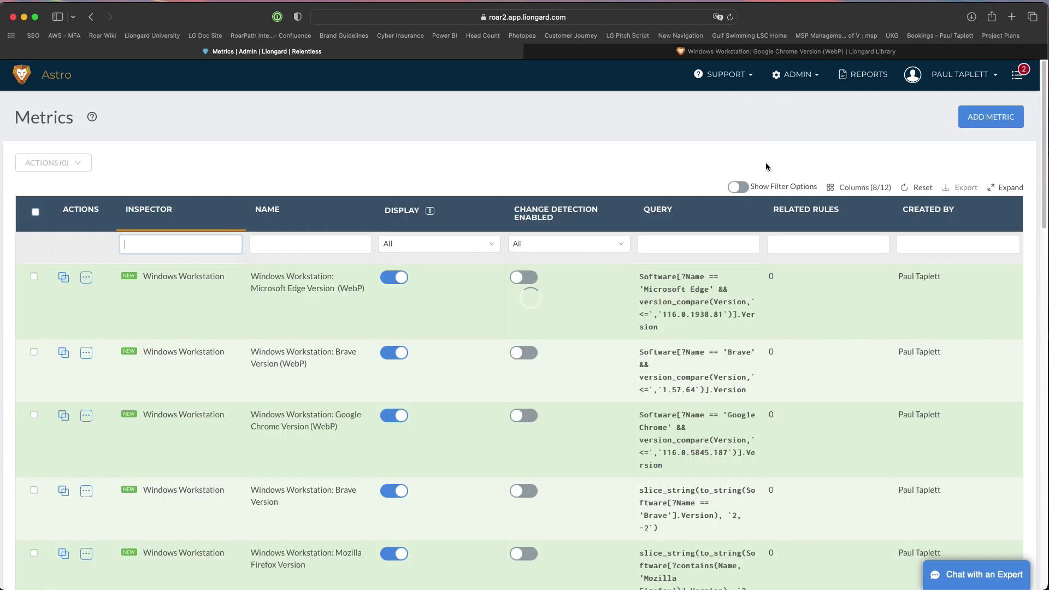
left_click(991, 119)
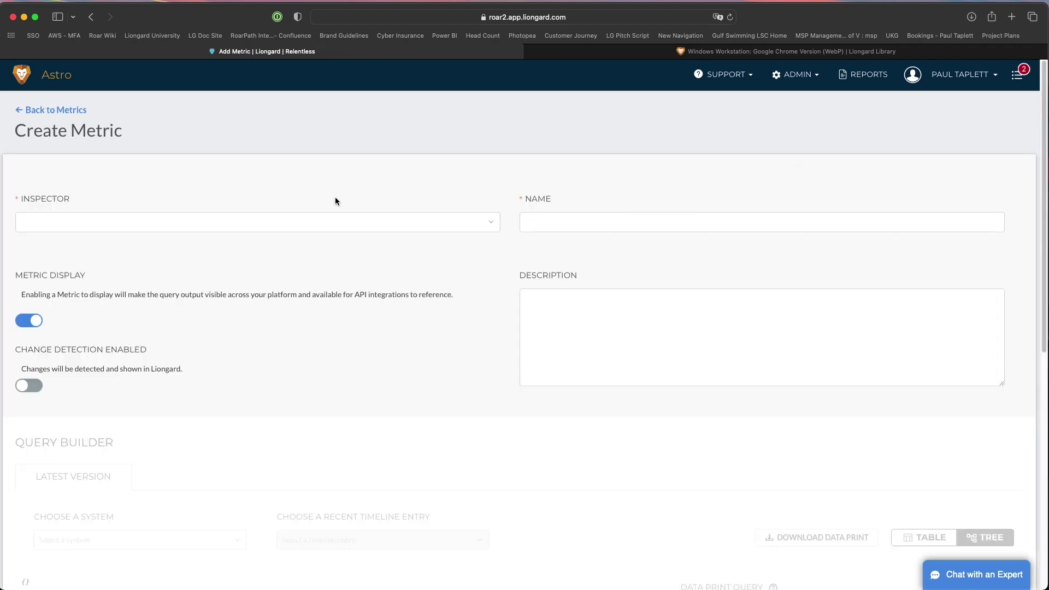
left_click(264, 233)
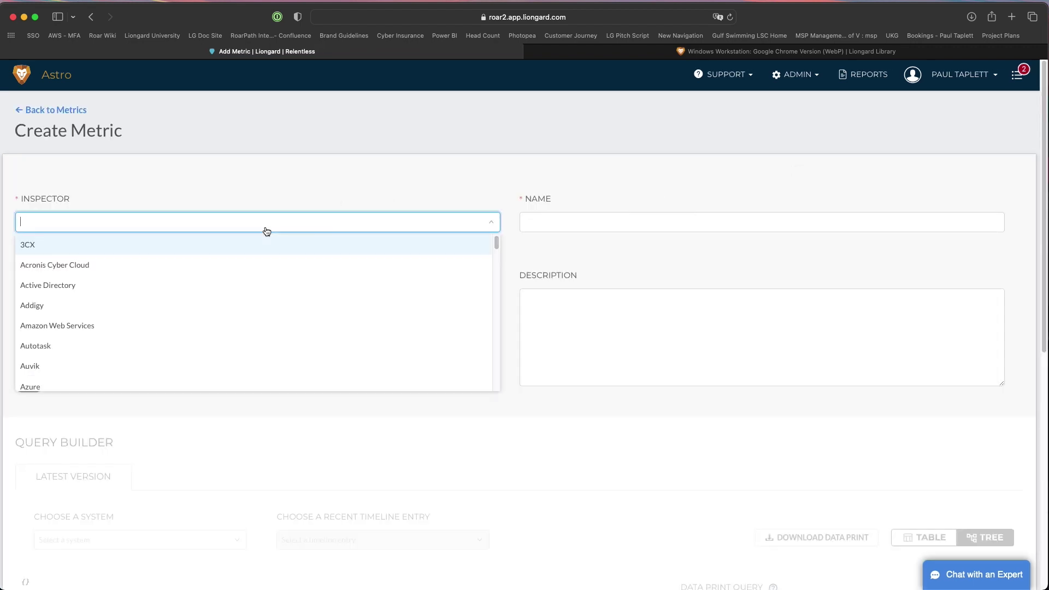
type("ws Work")
type("s")
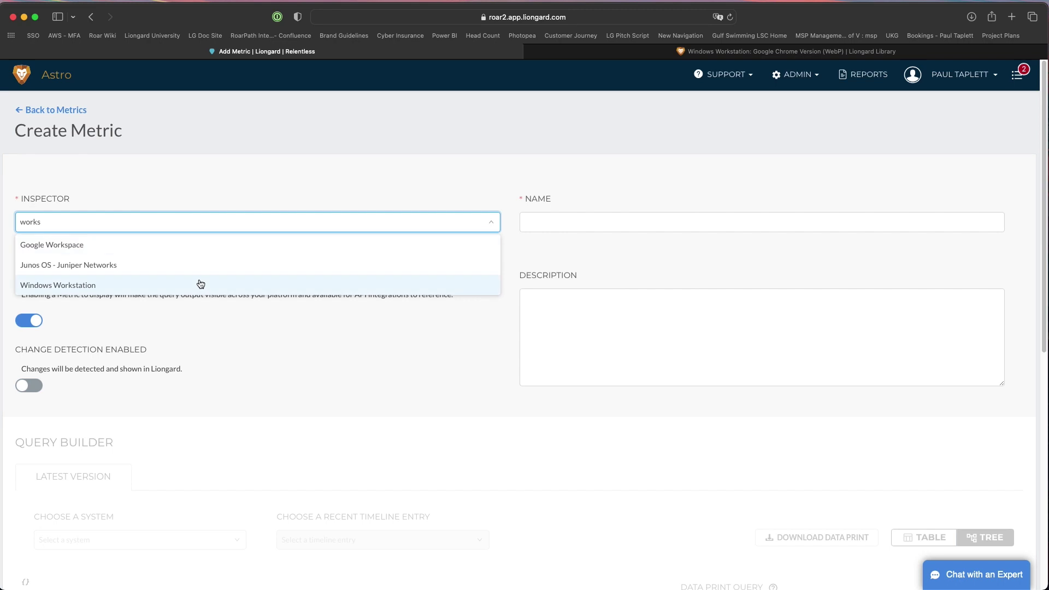
left_click(201, 285)
Step: Name the metric 'Windows Workstation: Google Chrome Version (WebP)' and move to the Data Print Query field
left_click(640, 218)
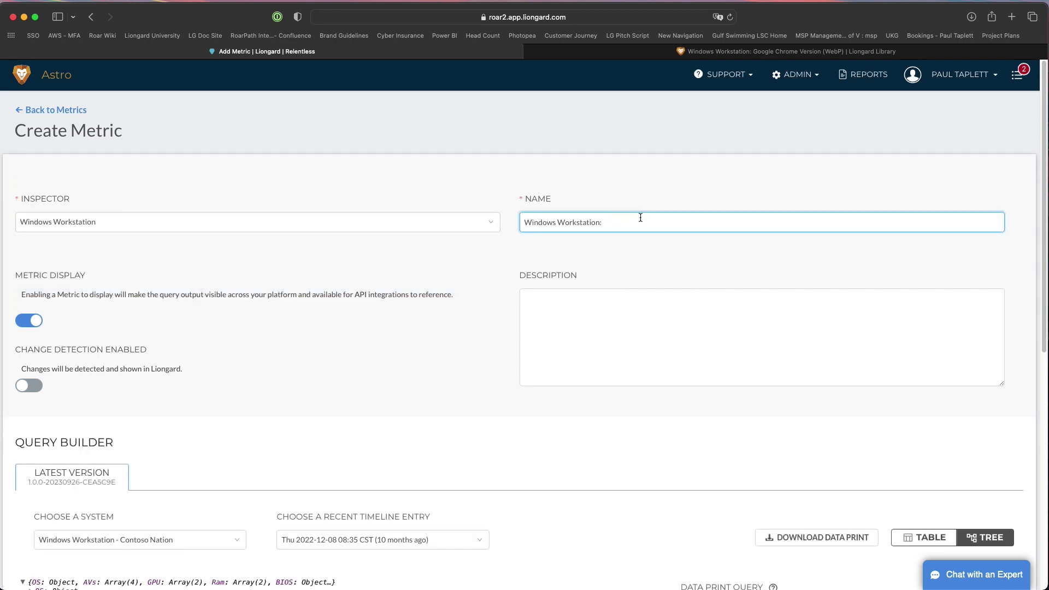
type("Google Chrome Version (Web")
scroll(572, 371, "down", 2)
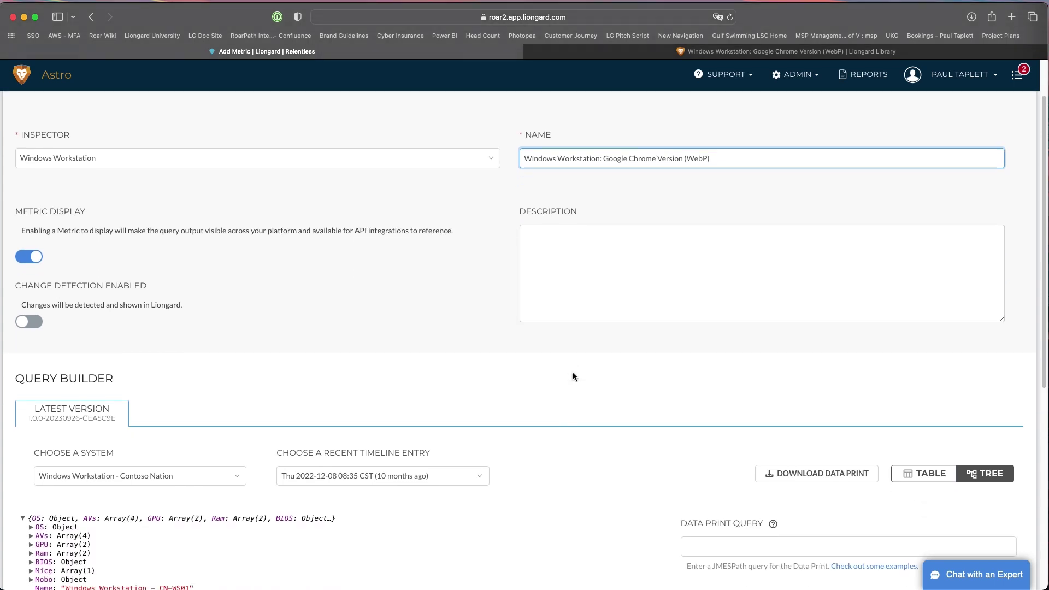
scroll(572, 376, "down", 2)
left_click(724, 477)
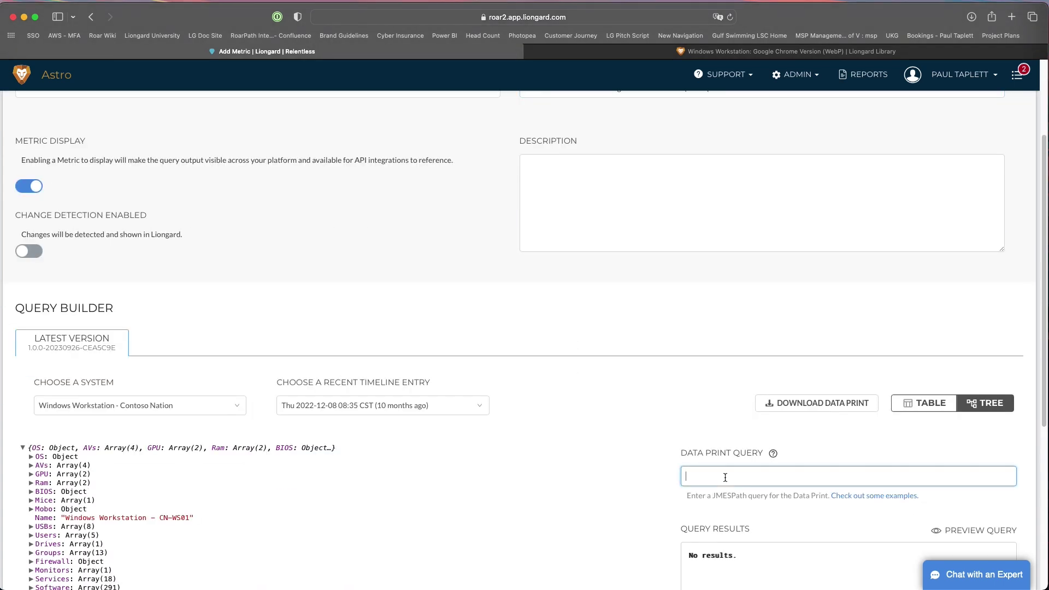
Step: Paste the copied Chrome version query and inspect its version number
key("super+v")
scroll(837, 475, "down", 1)
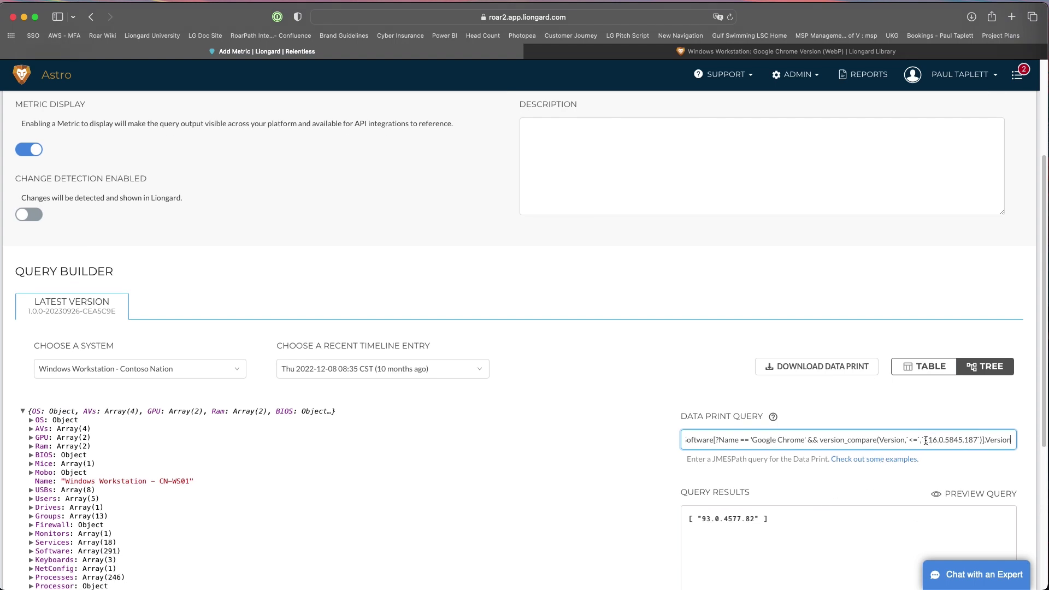
left_click_drag(924, 440, 978, 440)
double_click(992, 440)
left_click_drag(927, 440, 981, 440)
Step: Compare against the library's Chrome (WebP) metric, then return to the new metric form
left_click(753, 52)
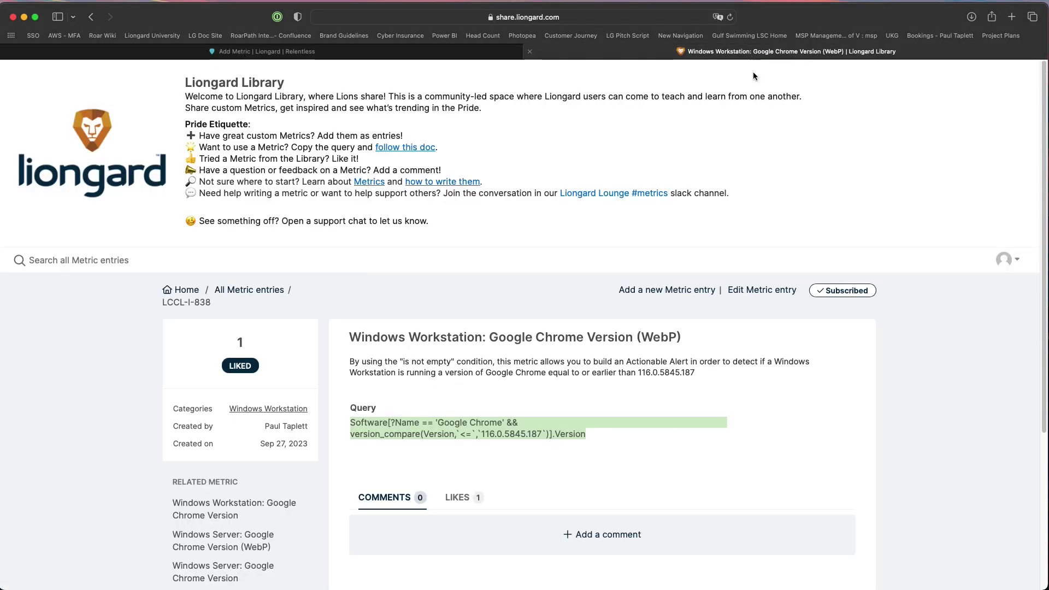
left_click(257, 290)
scroll(432, 478, "down", 4)
scroll(432, 479, "down", 1)
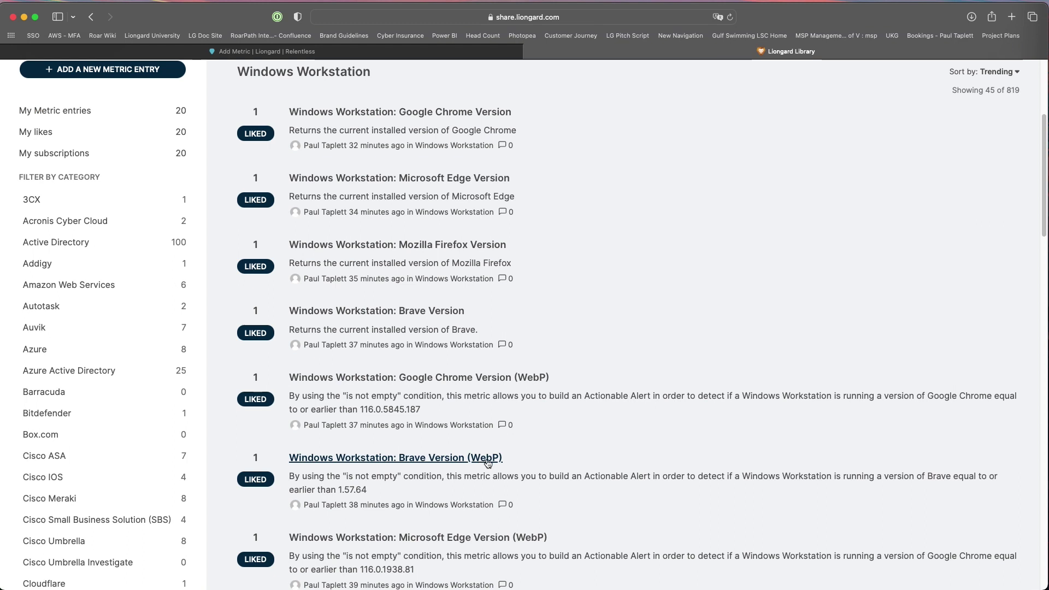
left_click(484, 55)
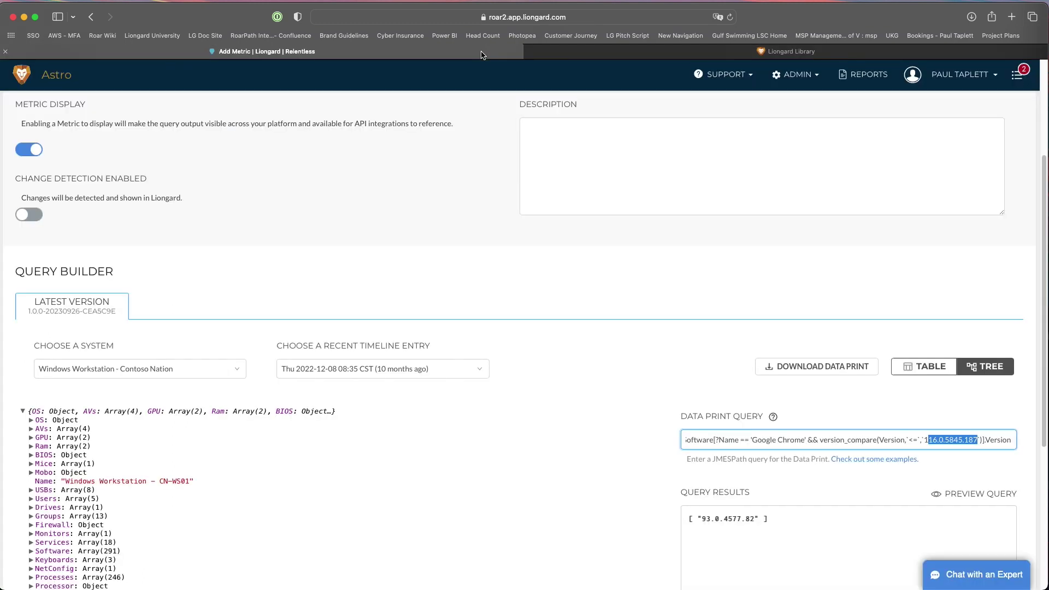
scroll(625, 332, "up", 3)
left_click(625, 333)
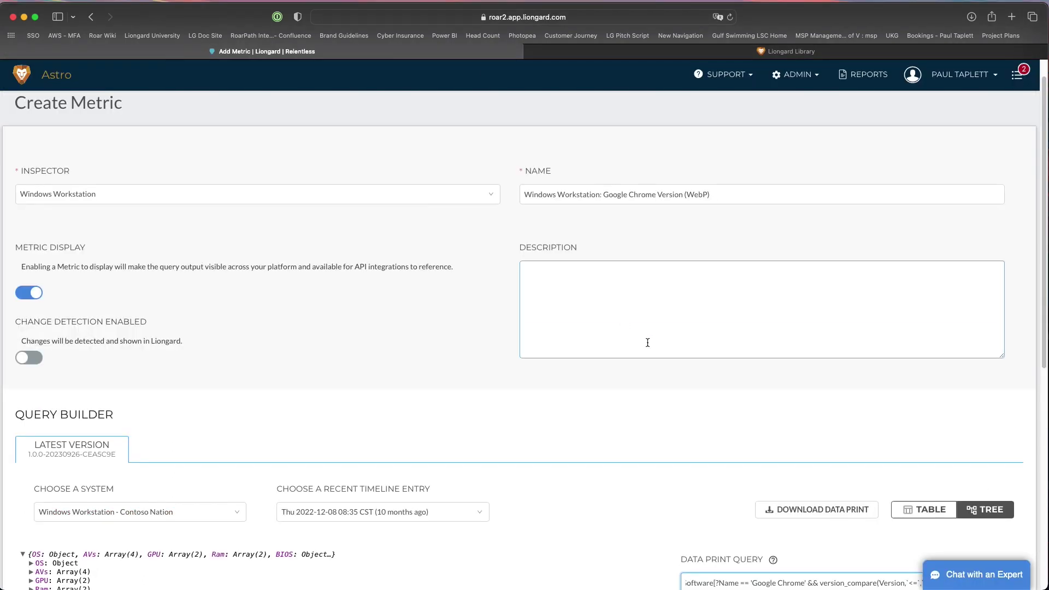
scroll(641, 336, "down", 7)
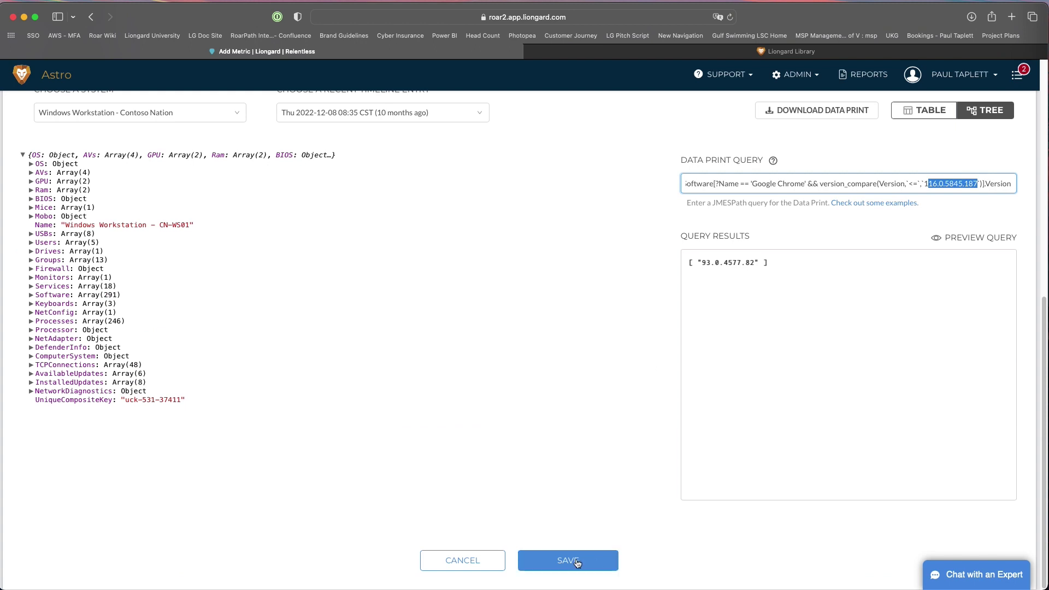
Step: Cancel the duplicate metric at the save warning and go to ADMIN > Actionable Alerts
left_click(577, 563)
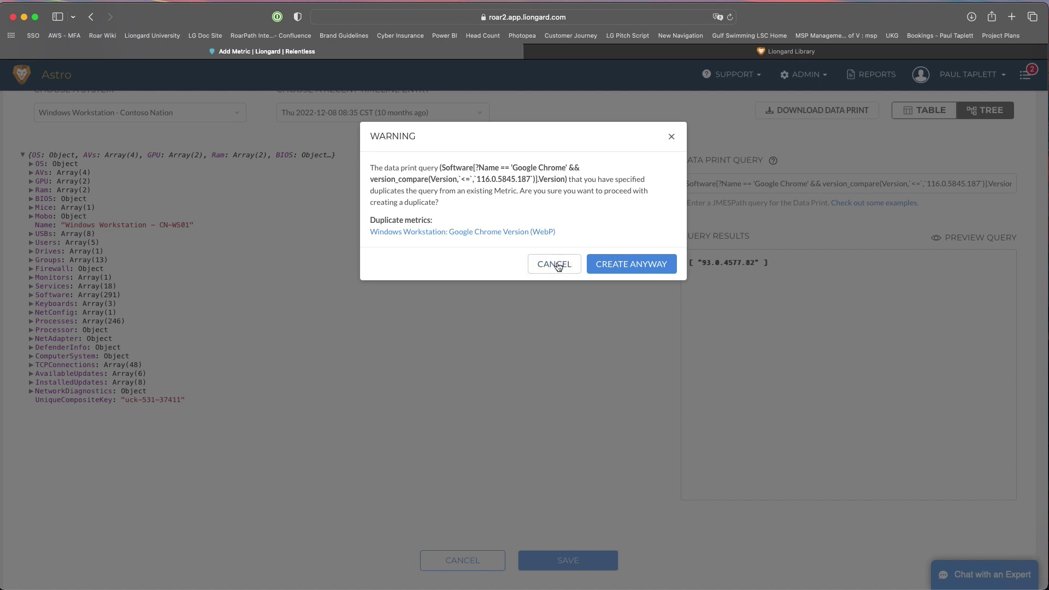
left_click(557, 270)
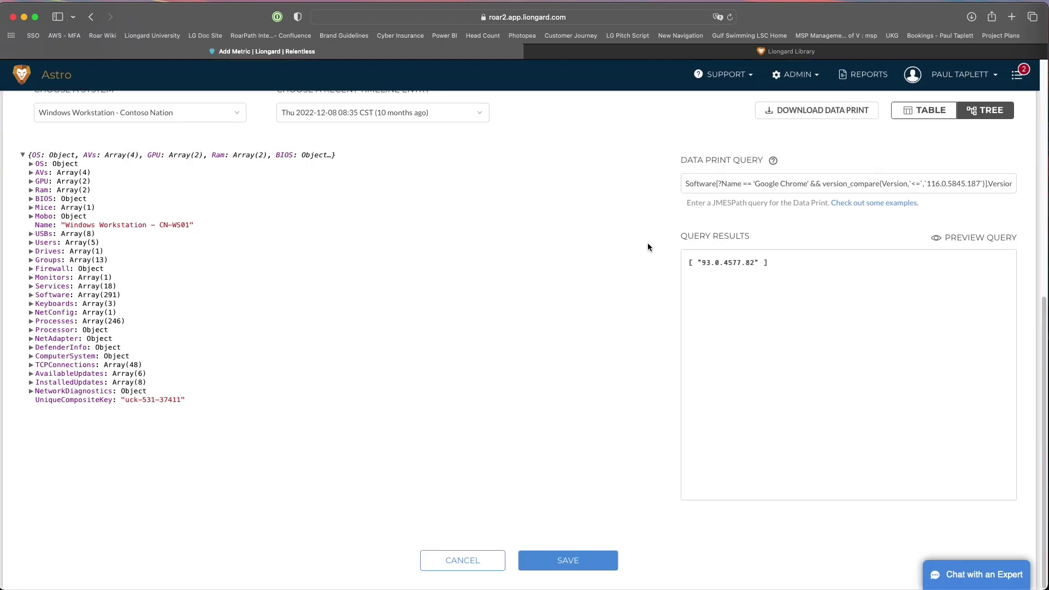
scroll(674, 275, "up", 7)
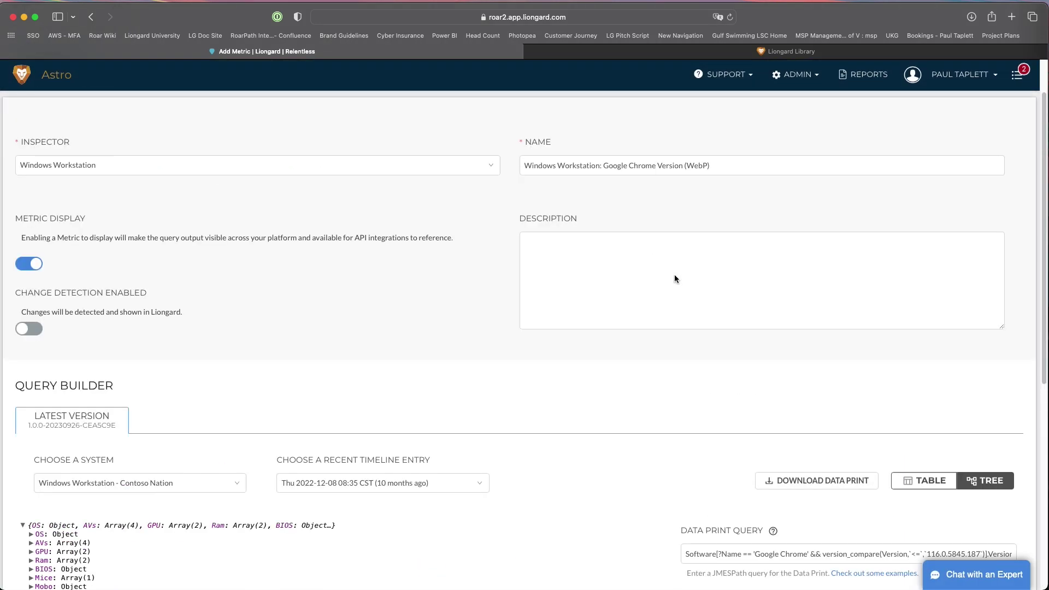
left_click(800, 83)
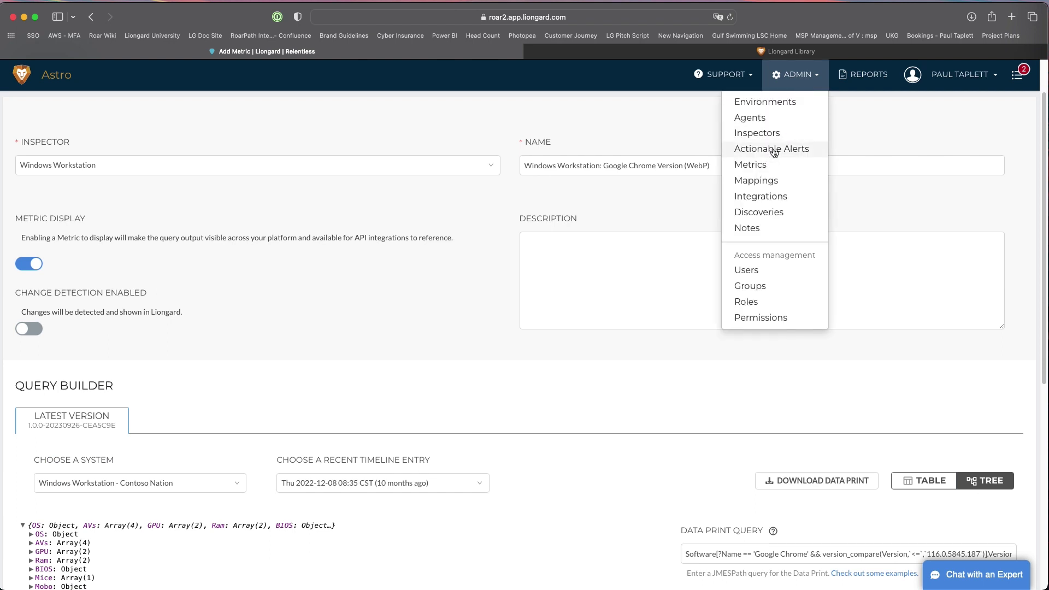
left_click(774, 153)
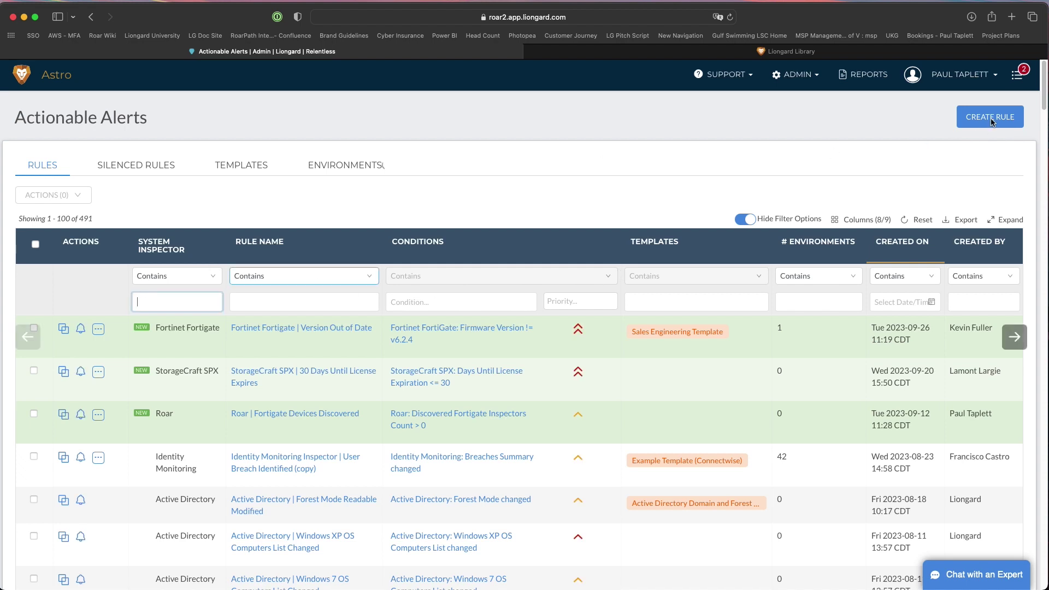
Step: Create a new alert rule with Windows Workstation as its inspector
left_click(990, 117)
left_click(291, 305)
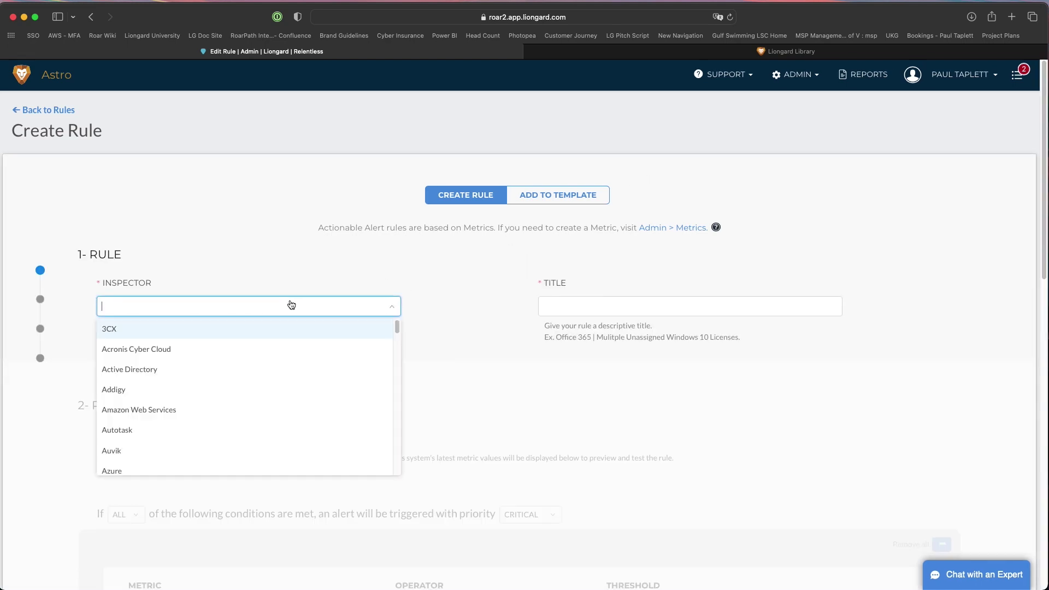
type("worksta")
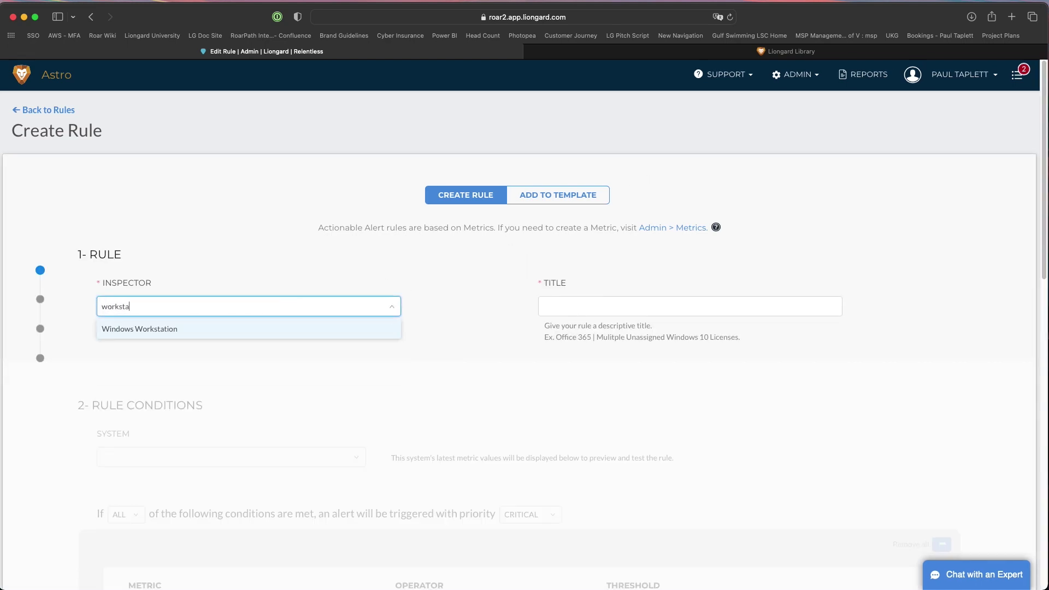
left_click(182, 329)
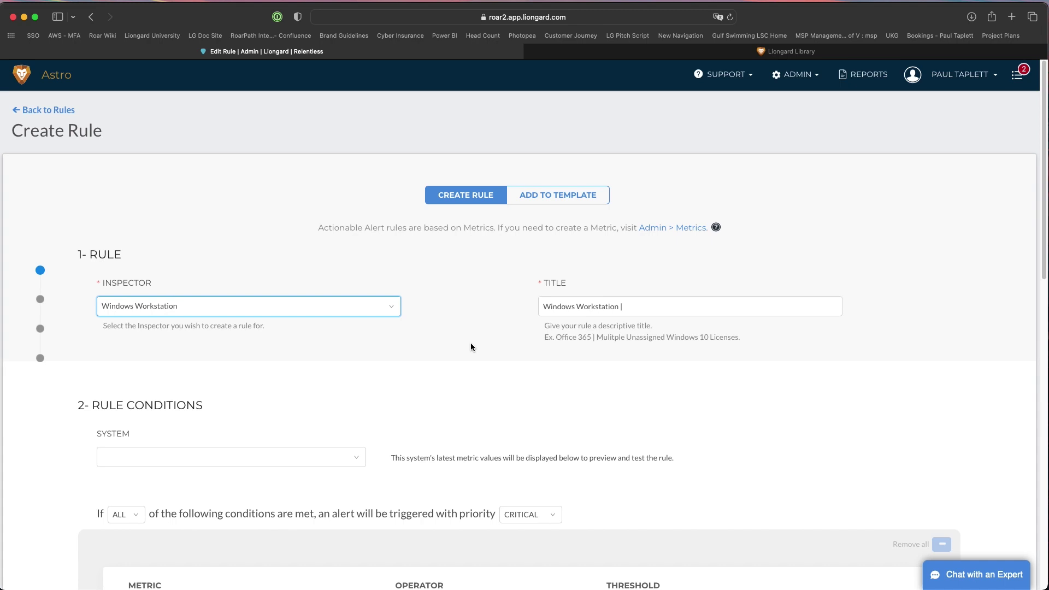
Step: Title the rule 'Windows Workstation | Google Chrome Vulnerable OS' and list the preview systems
left_click(638, 310)
type("Goo")
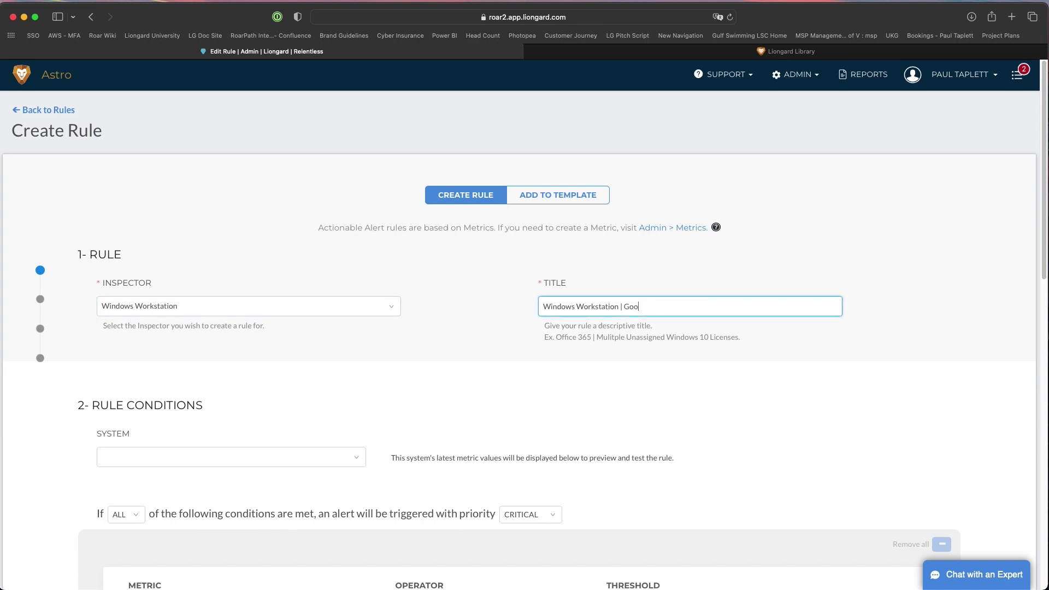
type("gle Chrome Vulnerable OS")
scroll(651, 298, "down", 3)
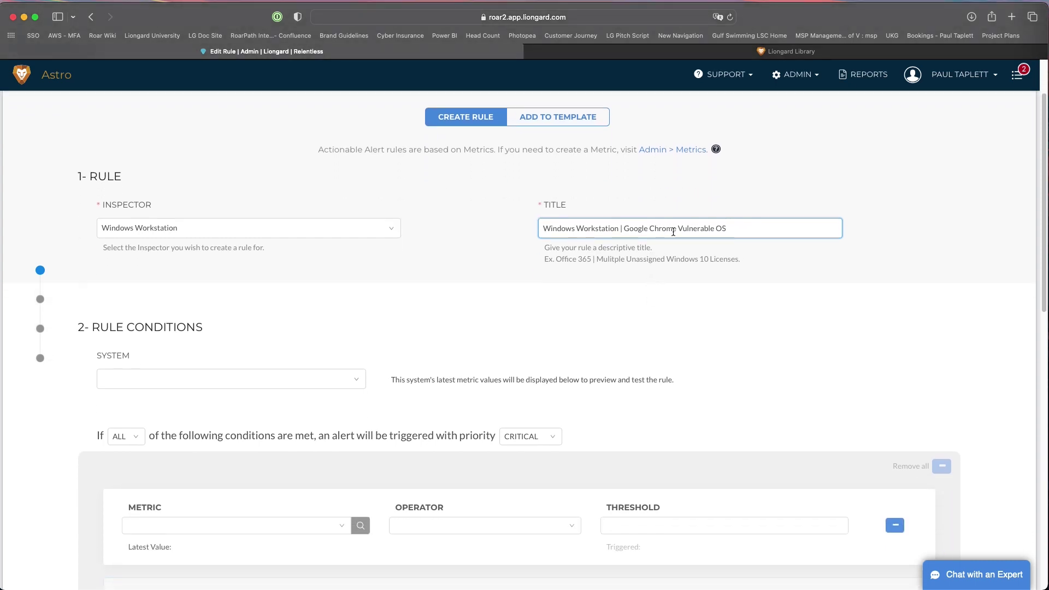
scroll(665, 231, "down", 2)
left_click(282, 331)
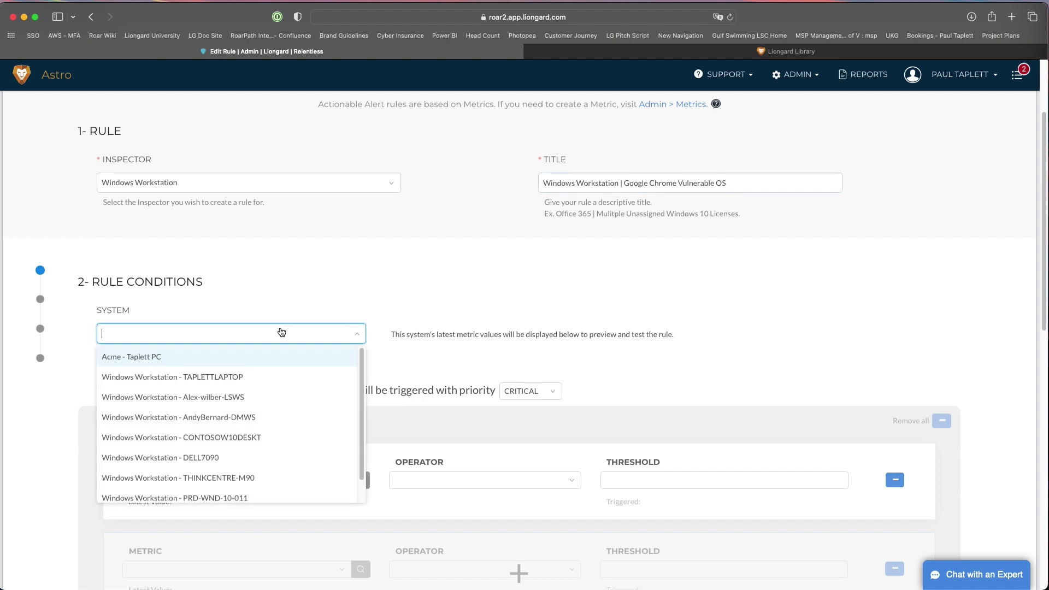
scroll(258, 394, "down", 3)
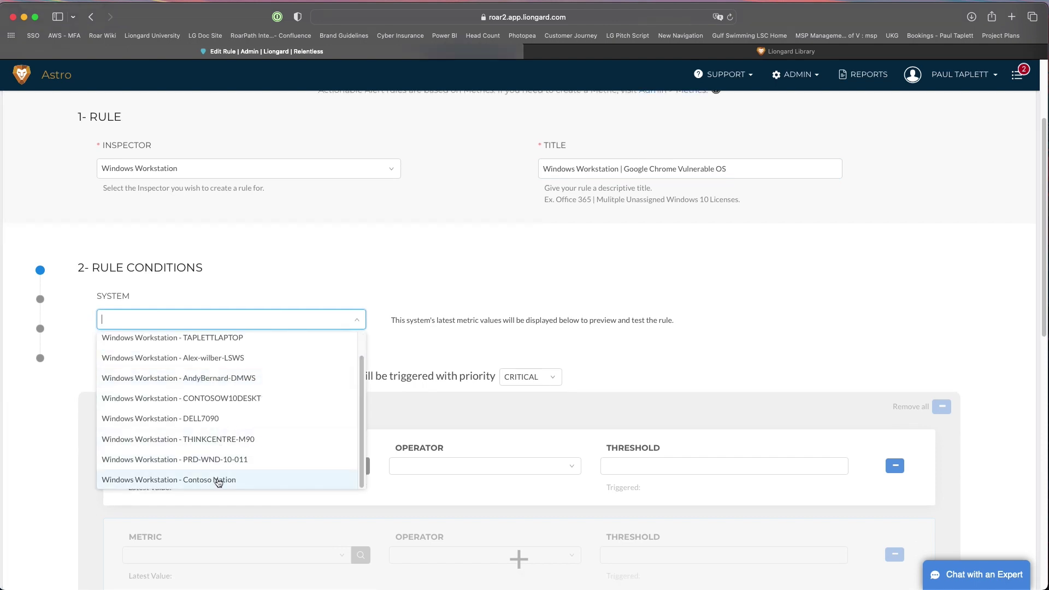
Step: Preview on the Contoso Nation workstation and use Google Chrome Version (WebP) as the condition metric
left_click(226, 481)
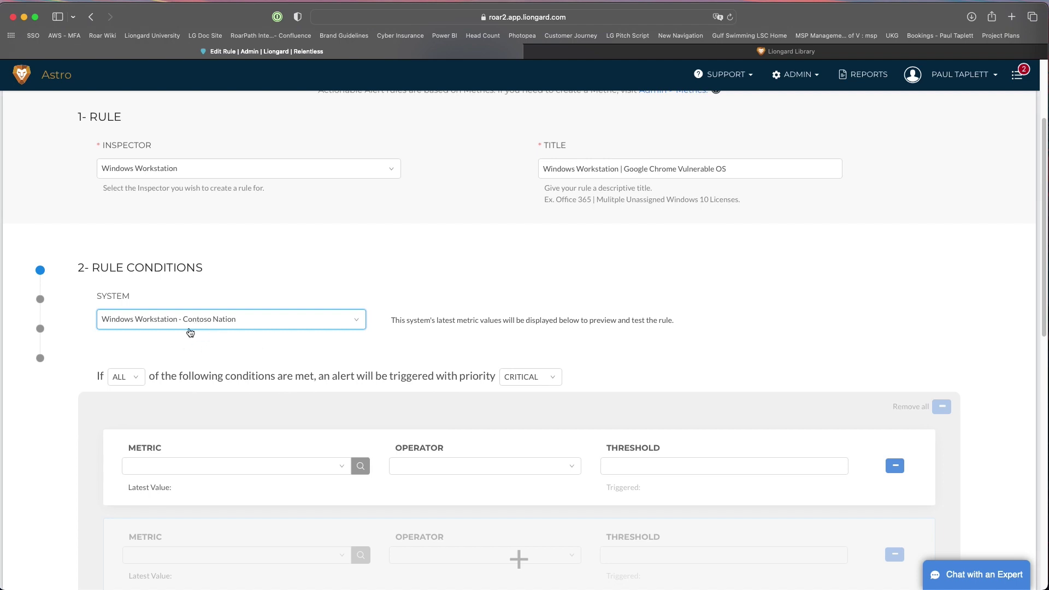
scroll(162, 323, "down", 2)
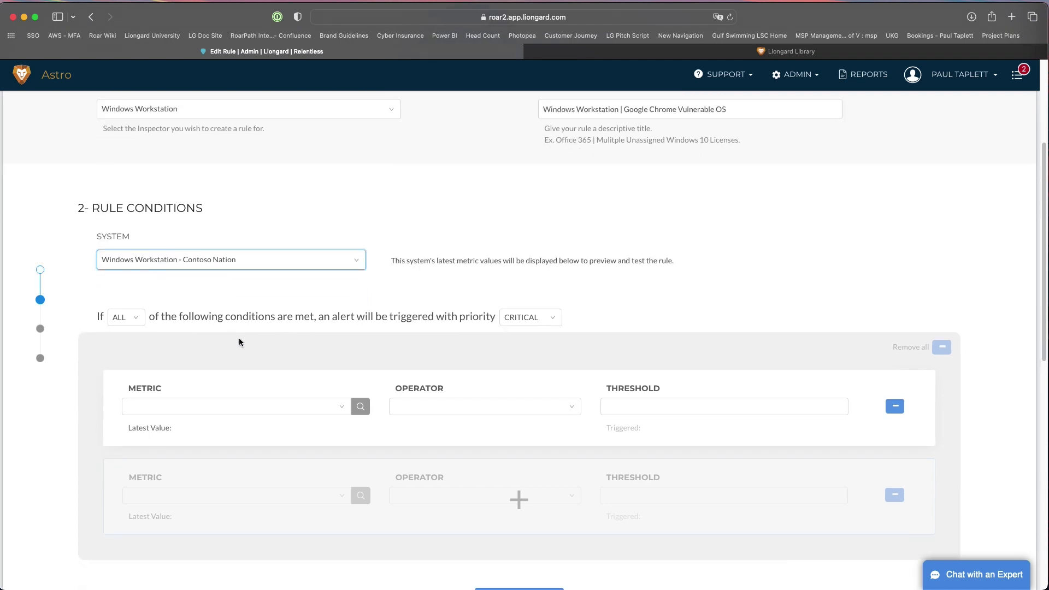
left_click(204, 410)
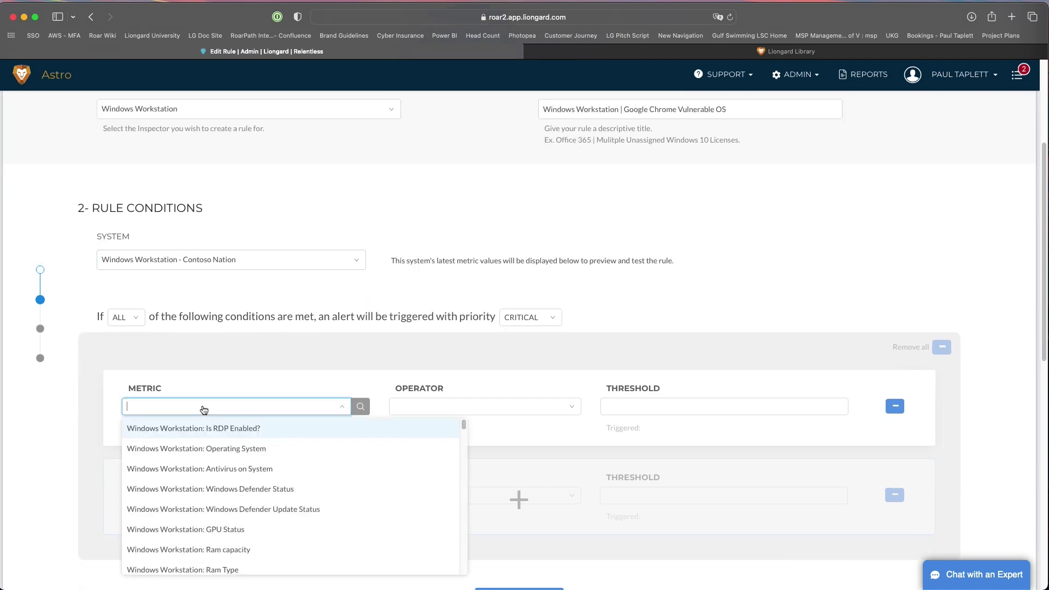
type("g")
key("BackSpace")
type("wepb")
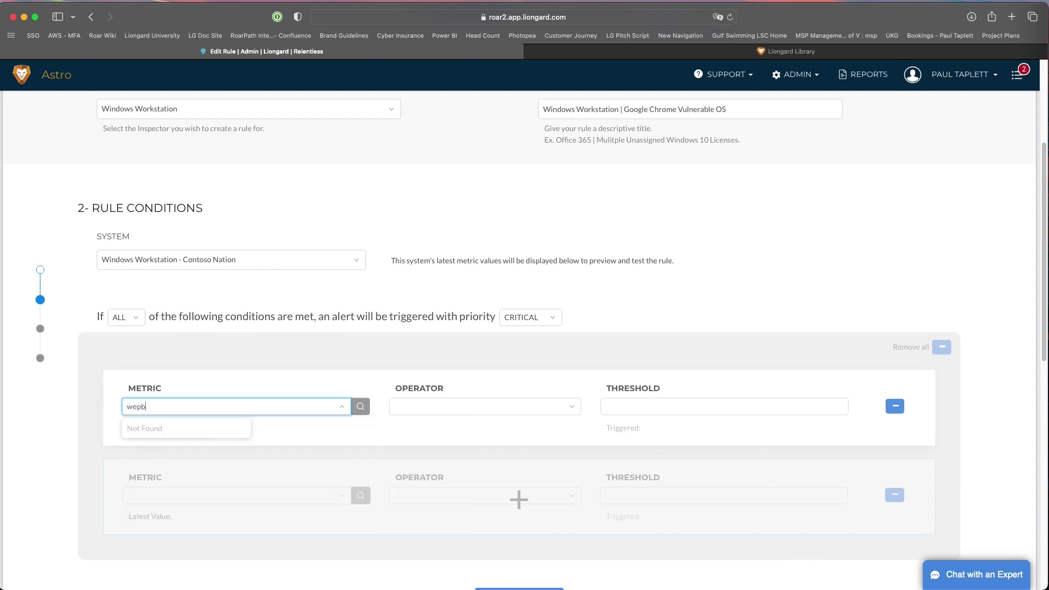
key("BackSpace")
key("BackSpace")
type("bp")
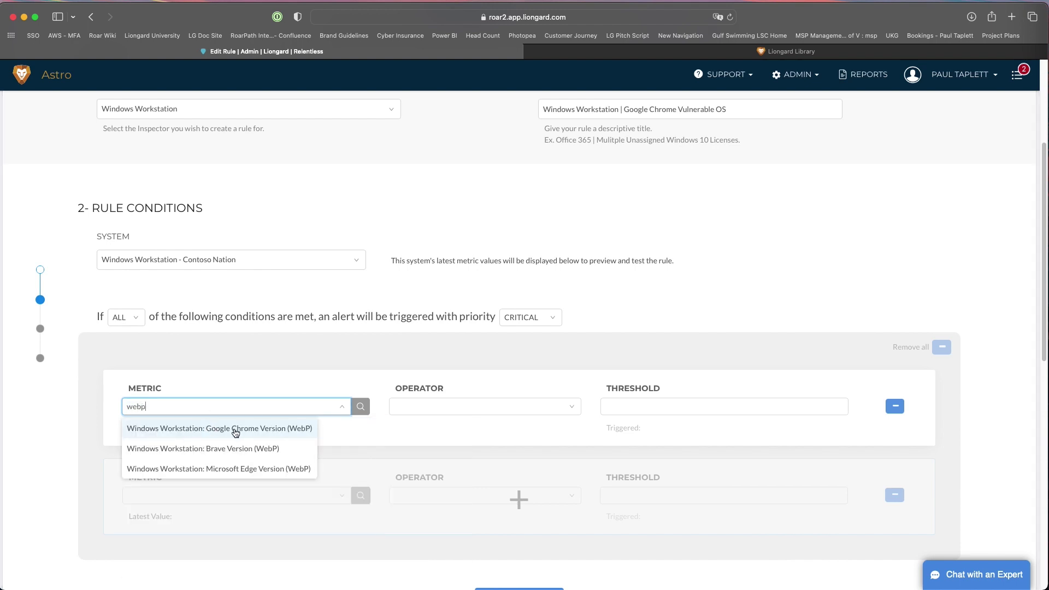
left_click(277, 435)
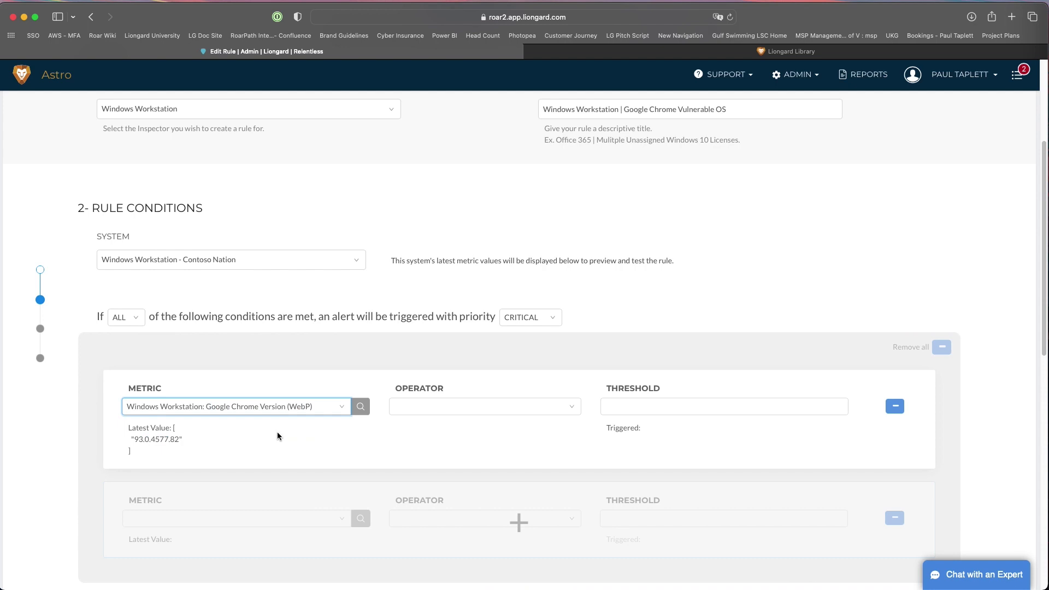
Step: Set the condition operator to 'is not empty' and confirm the preview shows Triggered: Yes
left_click(480, 413)
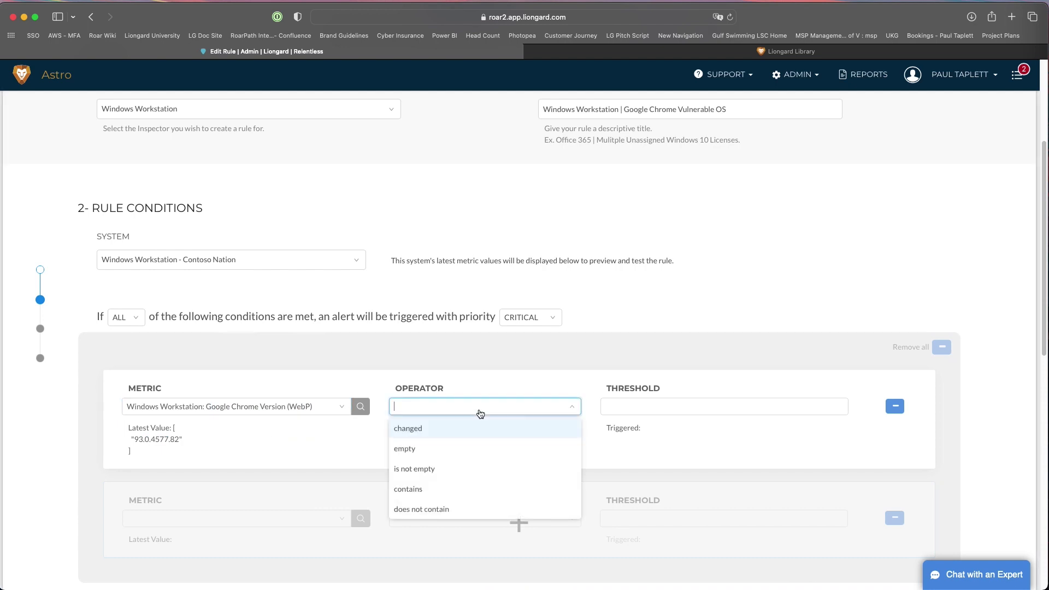
left_click(458, 477)
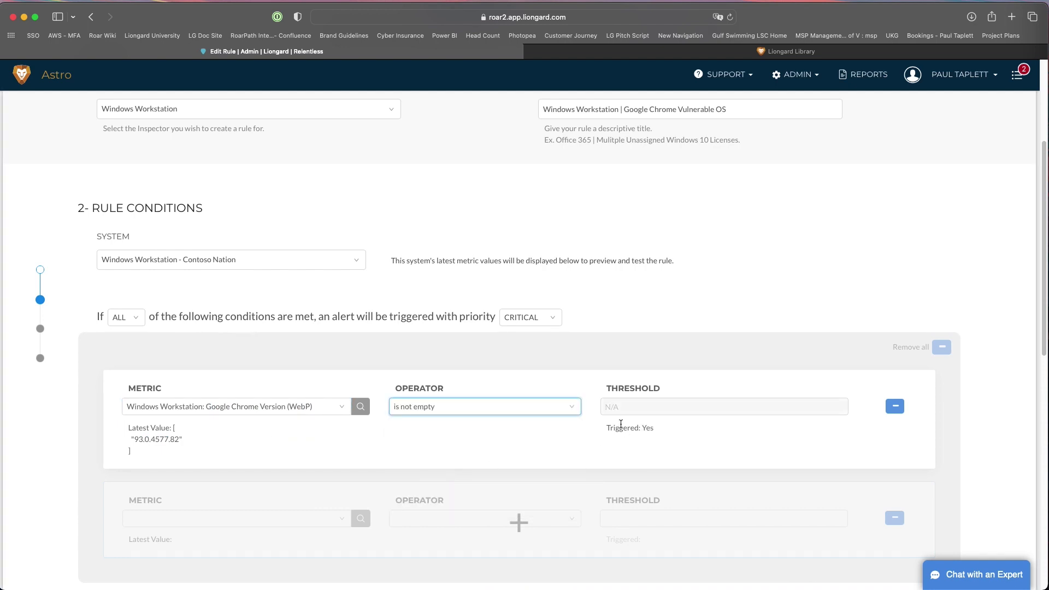
left_click_drag(621, 427, 654, 429)
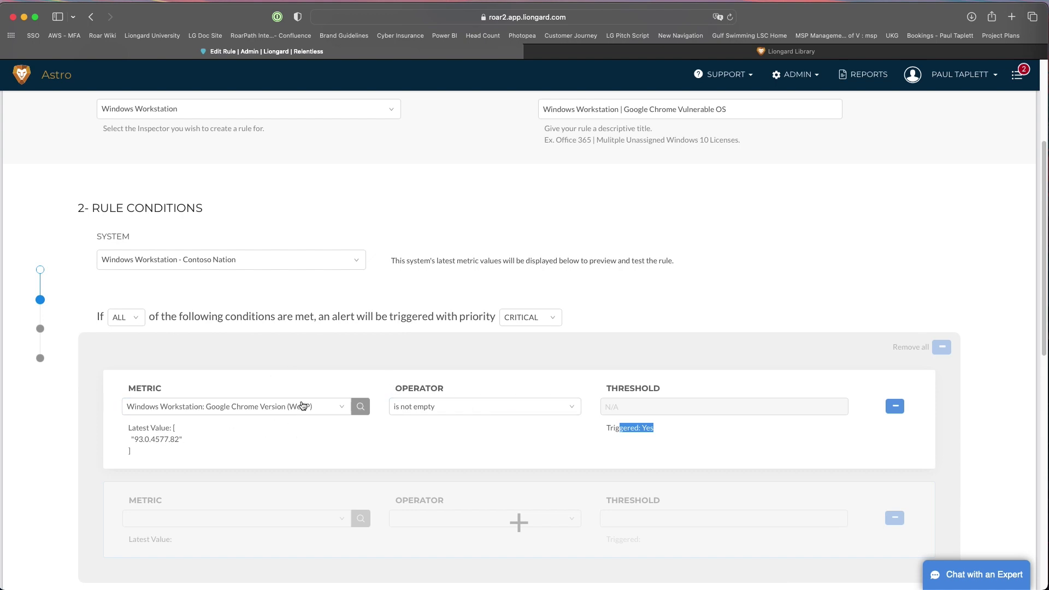
scroll(285, 407, "down", 3)
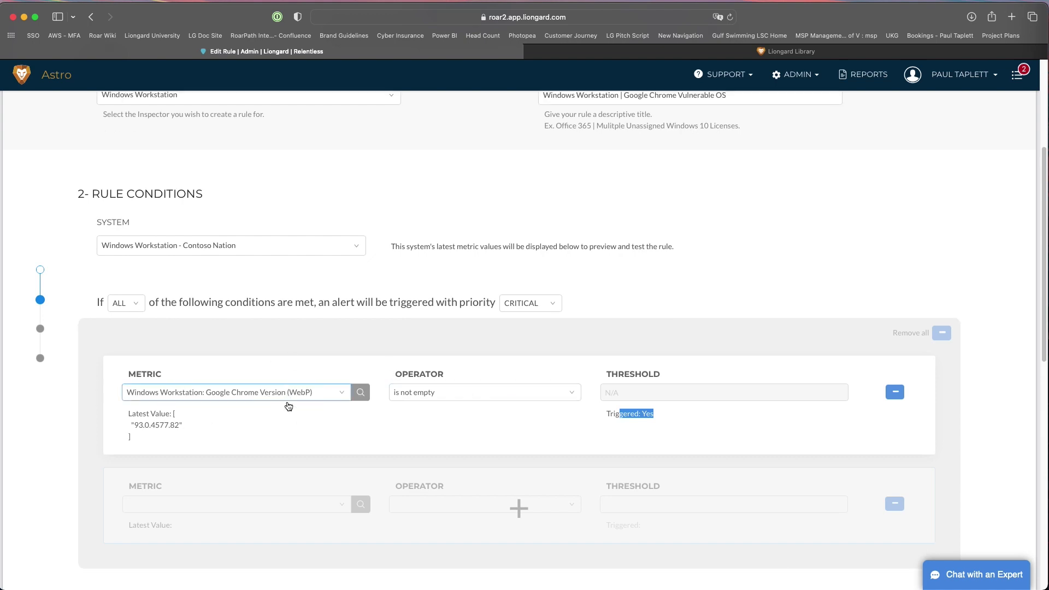
scroll(288, 406, "down", 2)
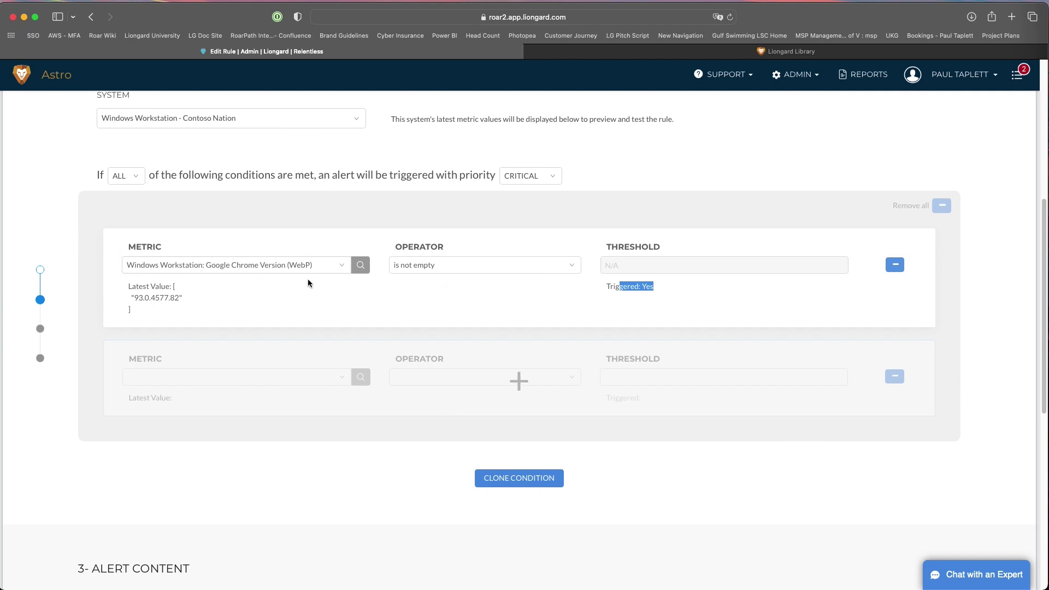
scroll(459, 328, "down", 5)
Step: Enter the alert body 'Update the Google Chrome OS for this machine. Current version'
left_click(192, 421)
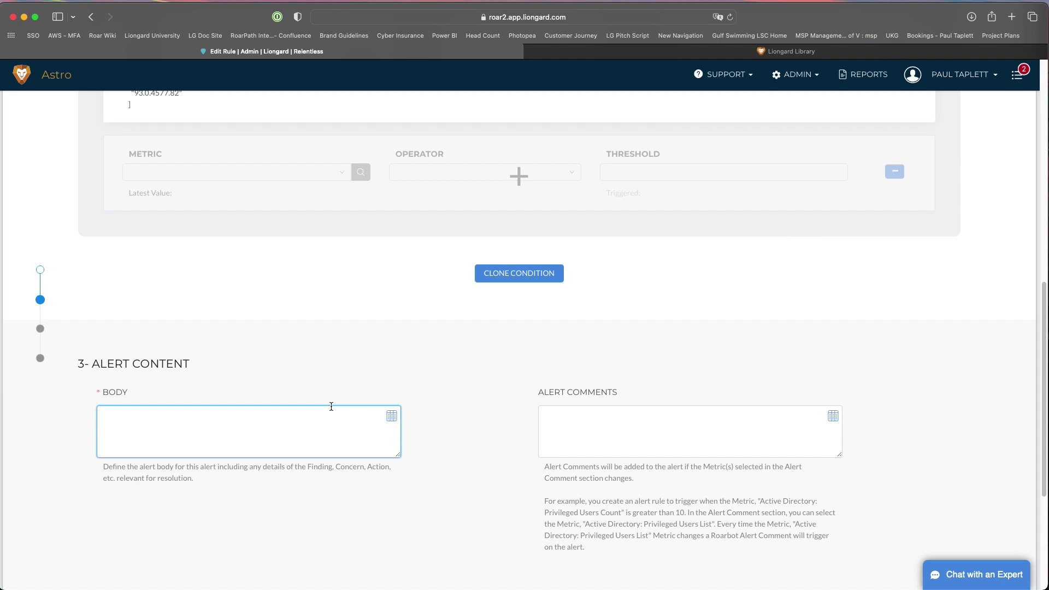
type("Update the Google Chrome OS for this machine")
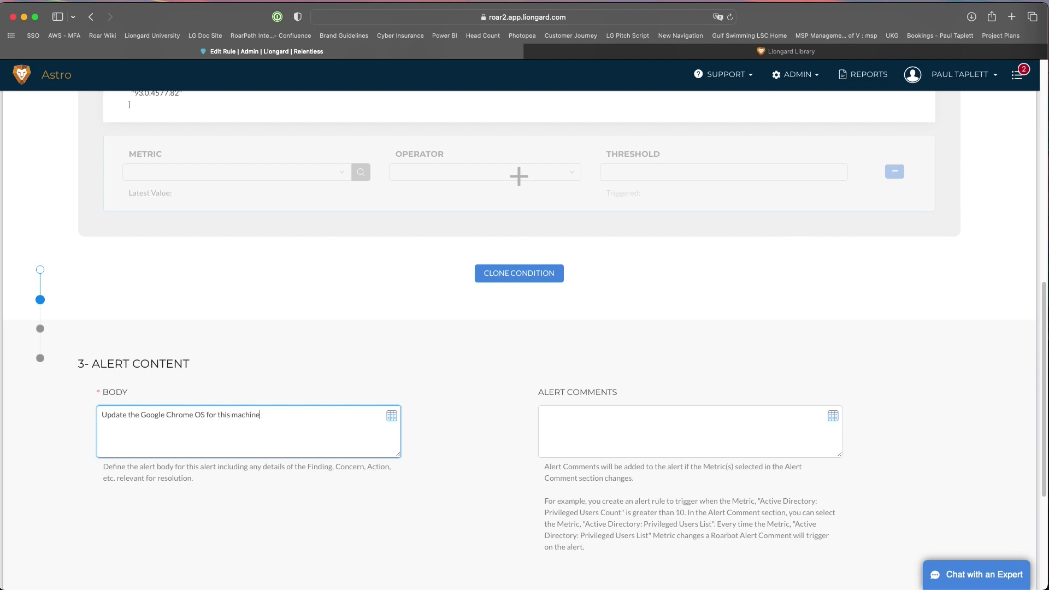
type(".  Current version is:")
Step: Insert the Google Chrome Version (WebP) metric placeholder into the alert body
left_click(391, 415)
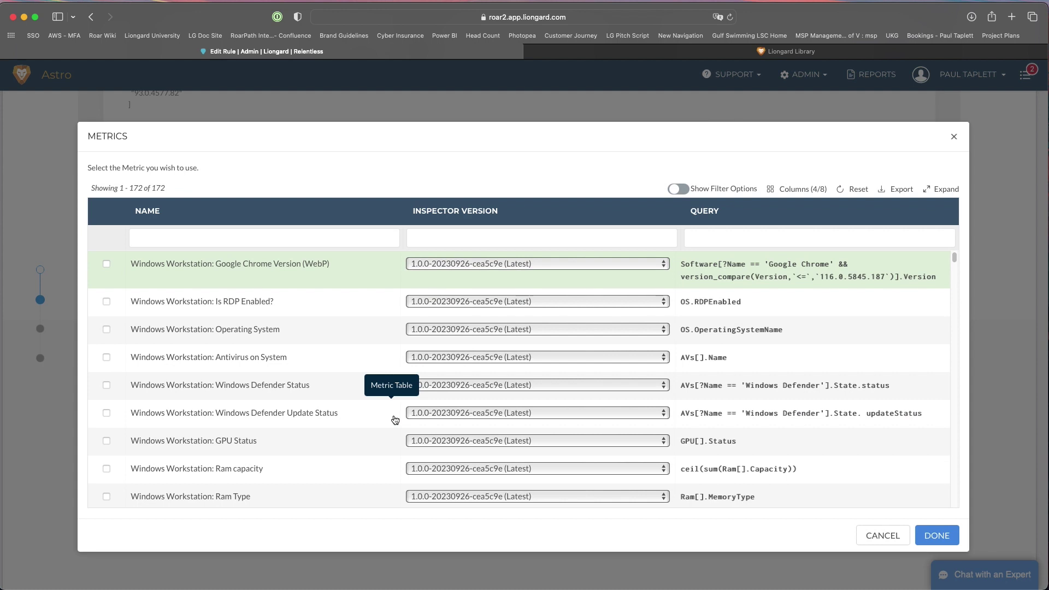
left_click(106, 265)
scroll(632, 393, "down", 1)
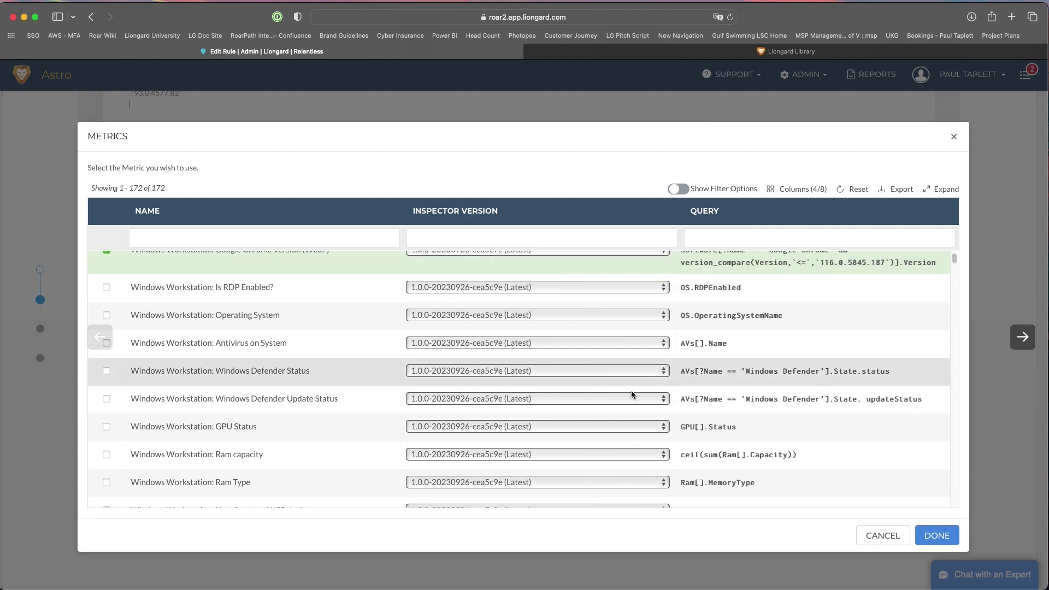
left_click(936, 535)
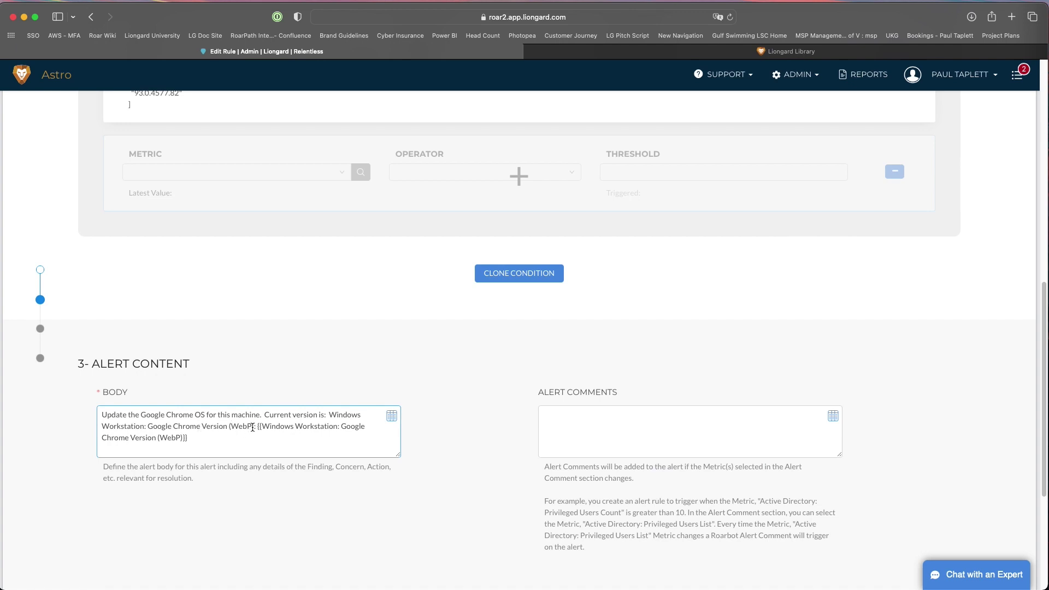
scroll(253, 427, "up", 3)
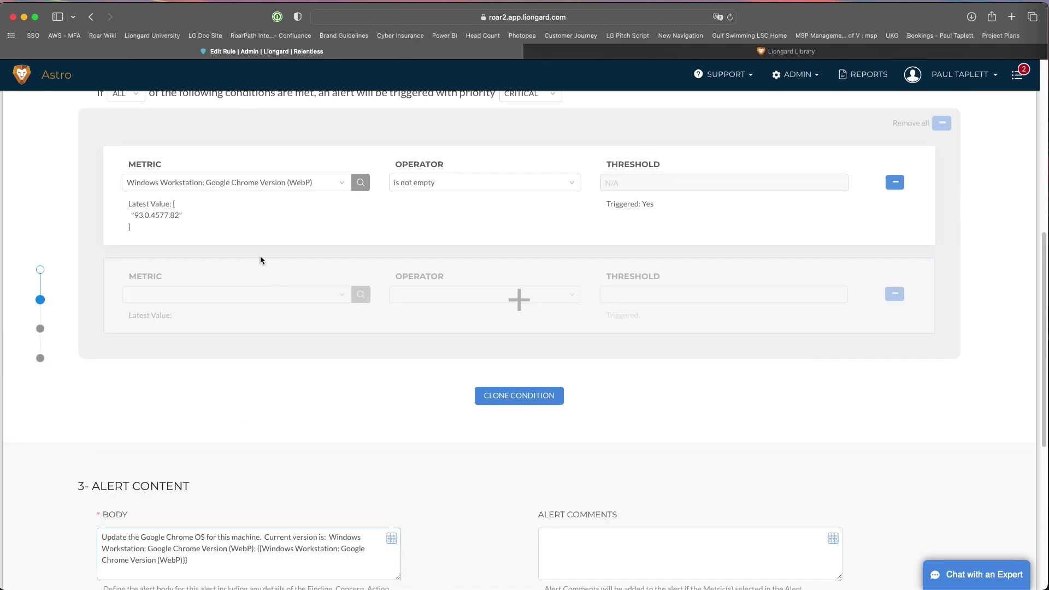
triple_click(150, 216)
scroll(149, 447, "down", 3)
Step: Delete the duplicated literal metric name and extra space before the {{ placeholder
left_click(276, 410)
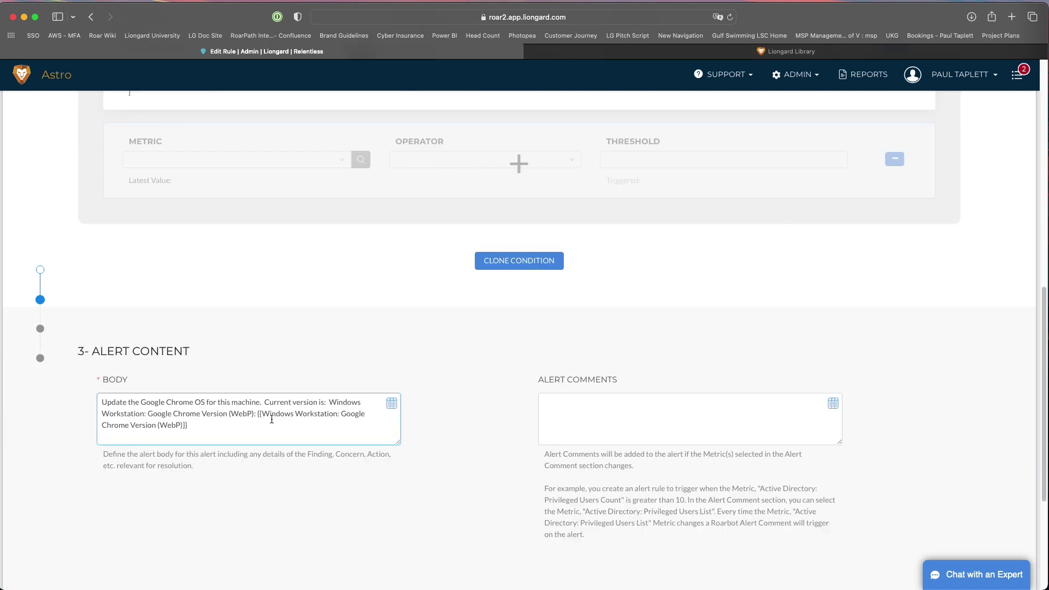
left_click_drag(269, 414, 285, 414)
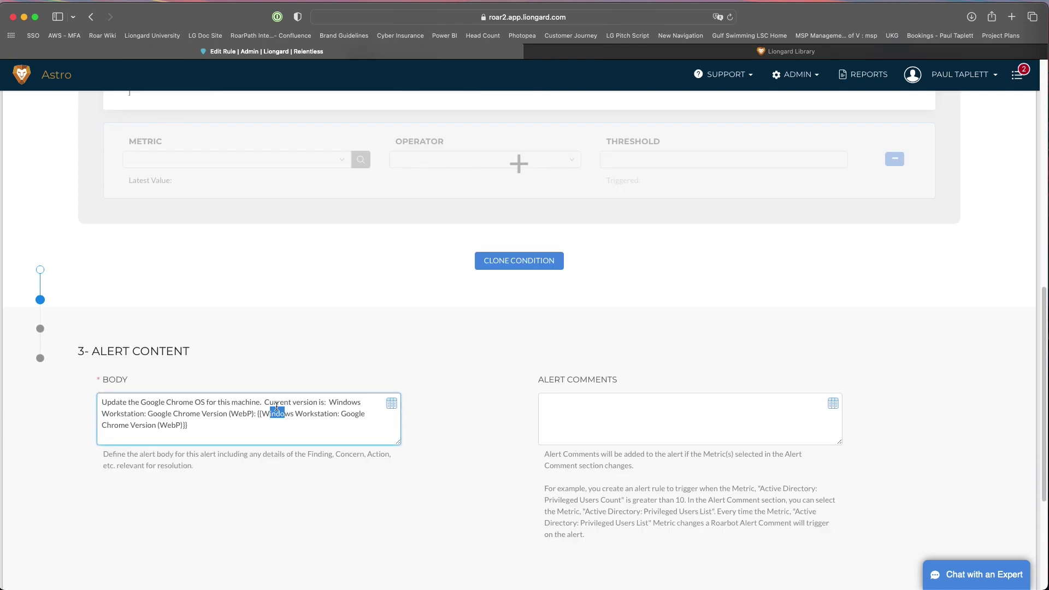
left_click_drag(258, 414, 364, 404)
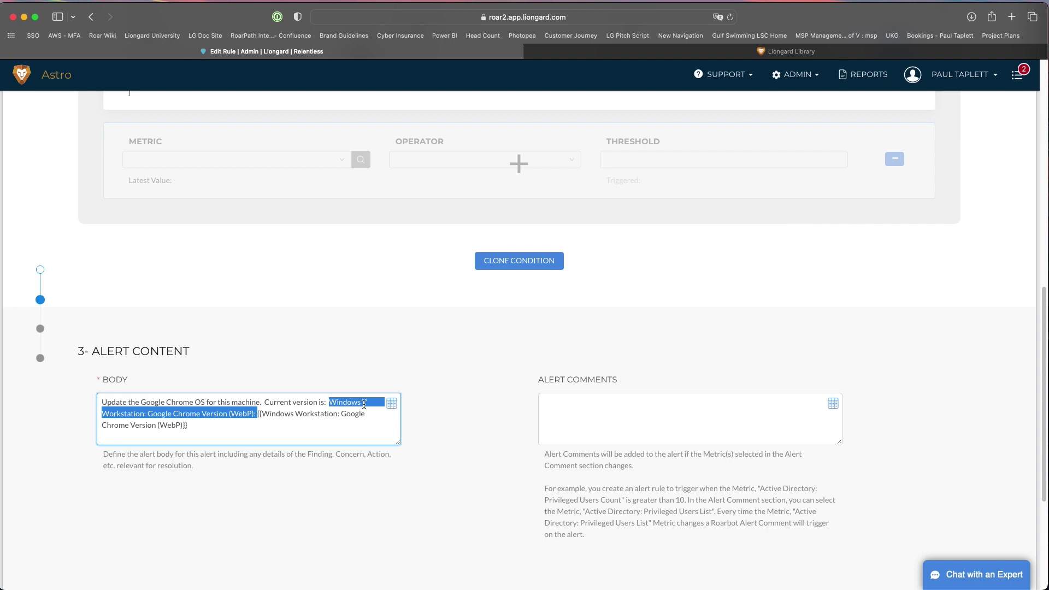
key("BackSpace")
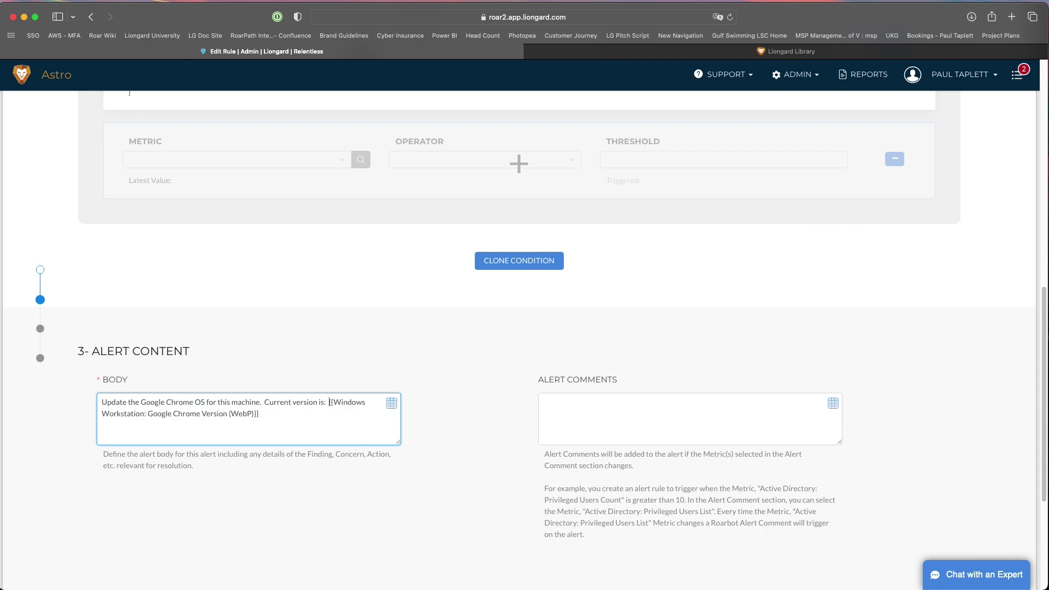
key("BackSpace")
key("shift+Right")
scroll(265, 395, "up", 1)
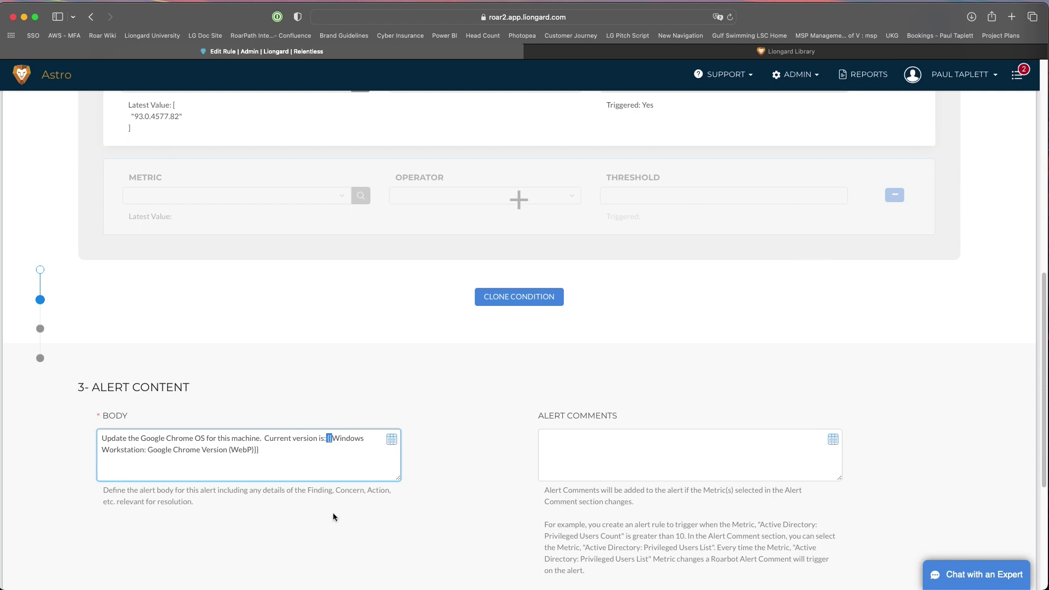
scroll(351, 433, "down", 2)
scroll(351, 433, "down", 5)
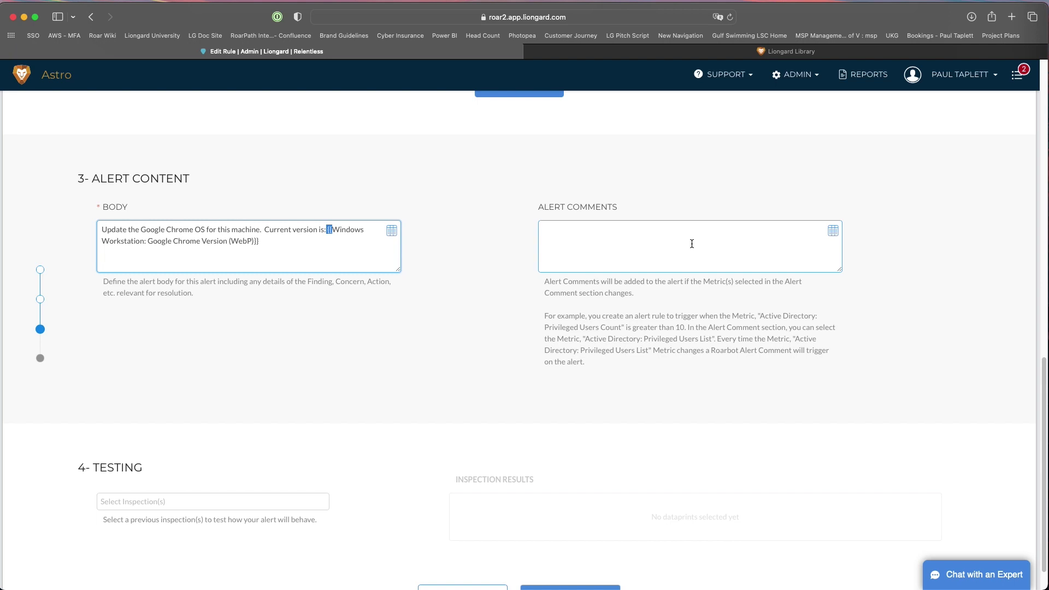
scroll(641, 233, "down", 1)
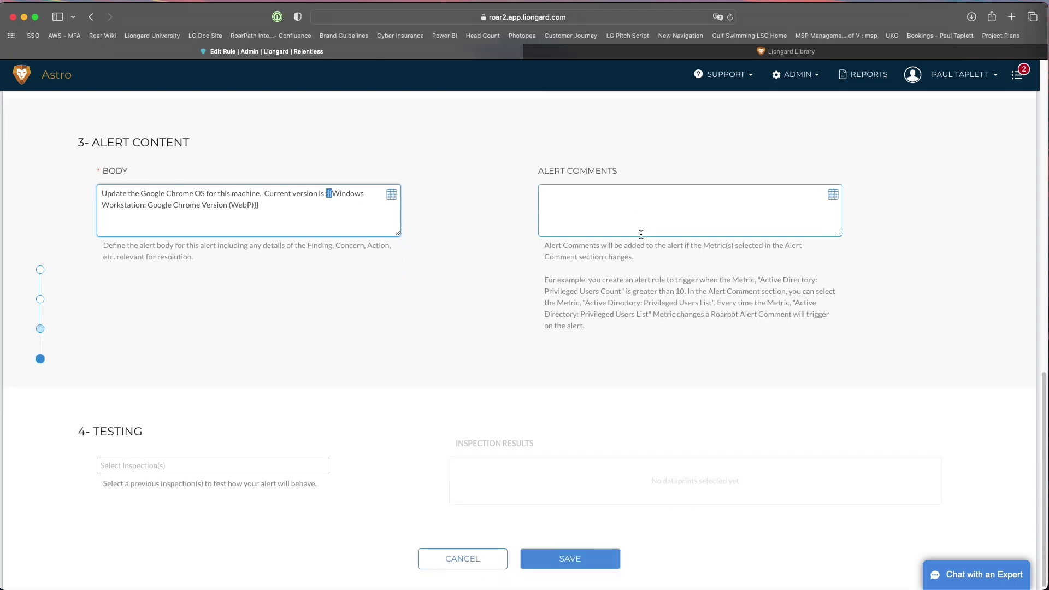
Step: Save the rule without adding it to a template, then view the alert Templates list
left_click(570, 556)
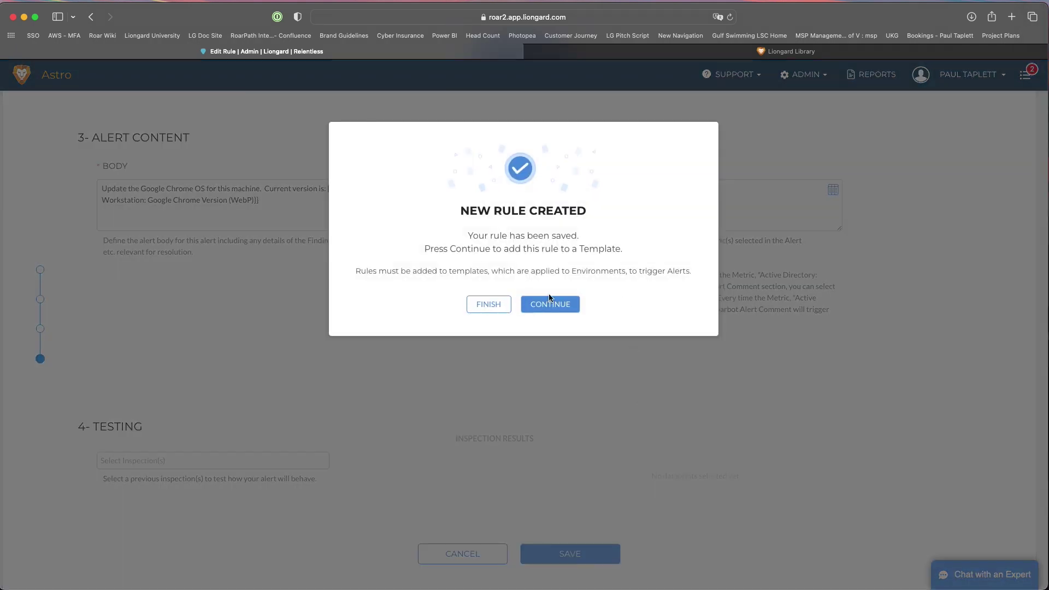
left_click(494, 306)
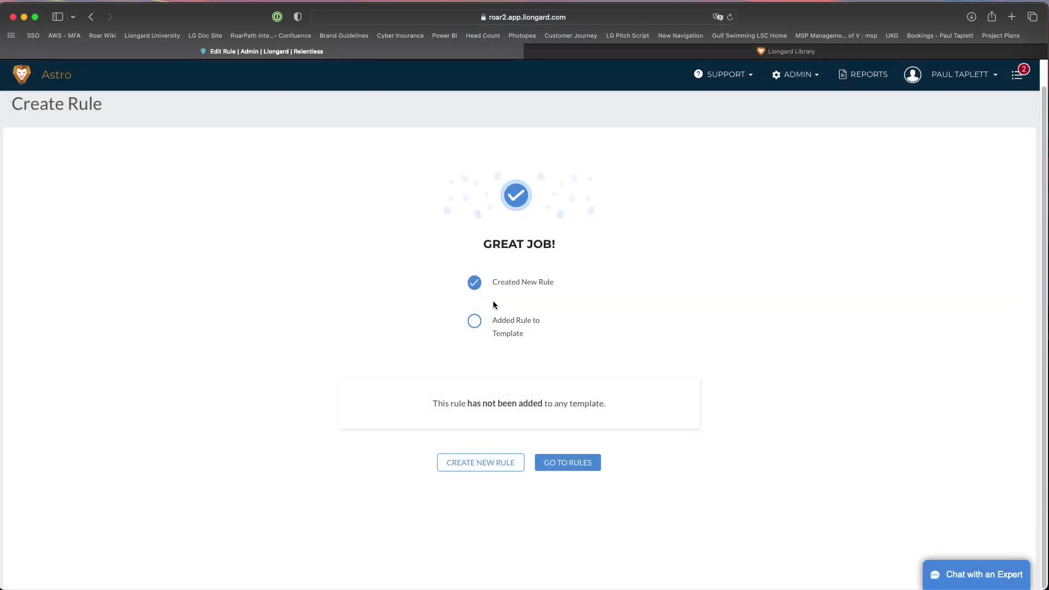
left_click(542, 466)
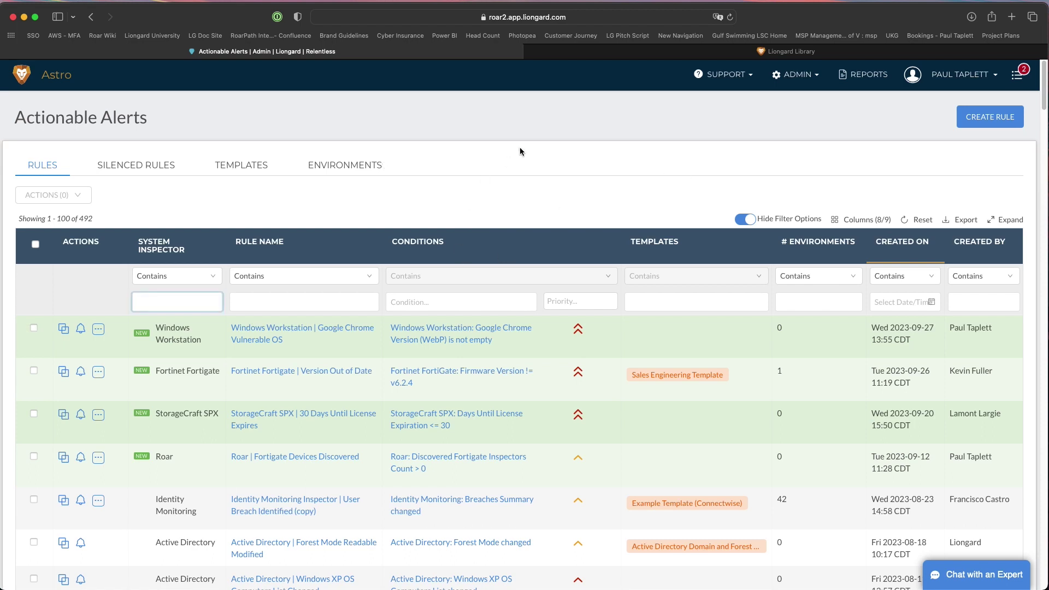
left_click(244, 166)
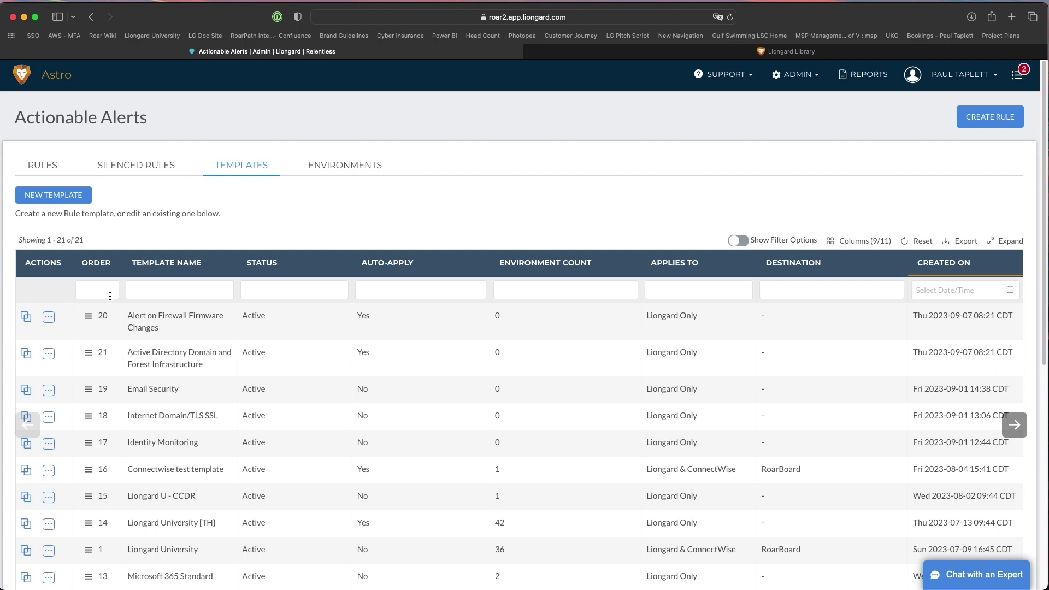
Step: Edit the Alert on Firewall Firmware Changes template and filter its rules by Rule Name 'chrome'
left_click(48, 318)
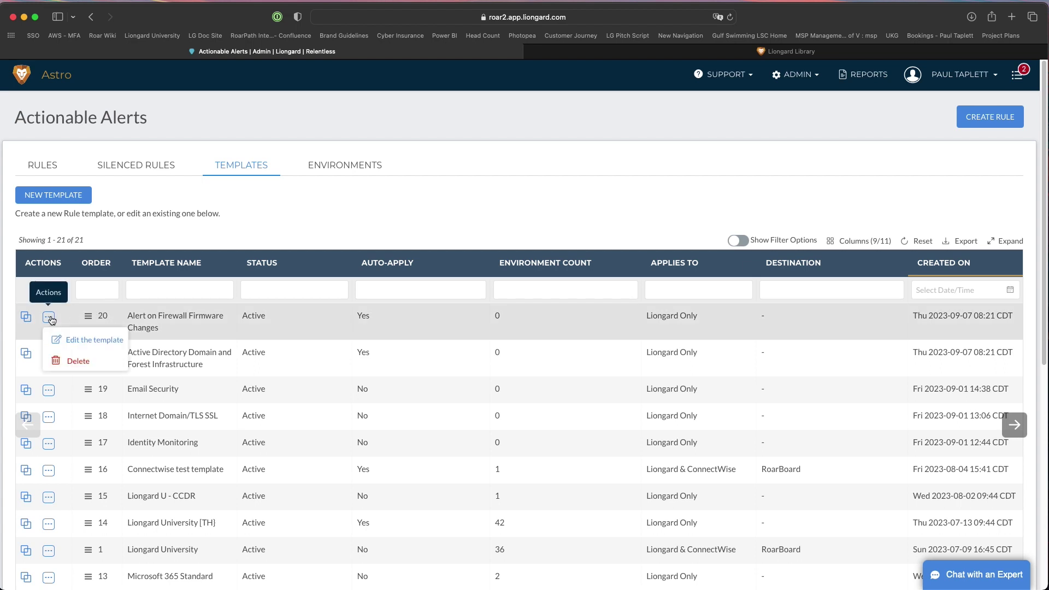
left_click(85, 340)
scroll(244, 349, "down", 3)
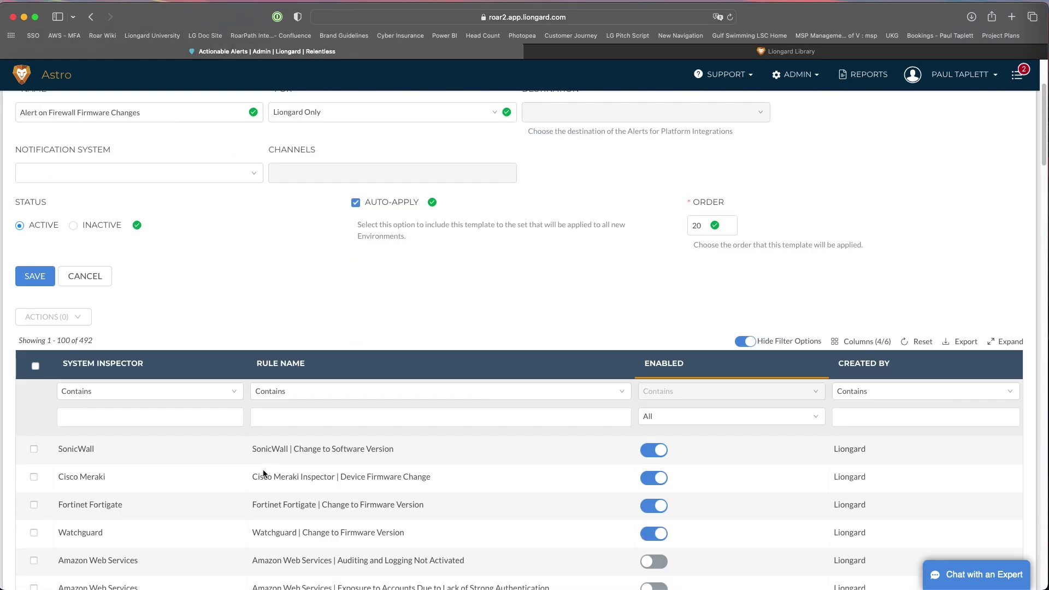
left_click(295, 417)
type("wep")
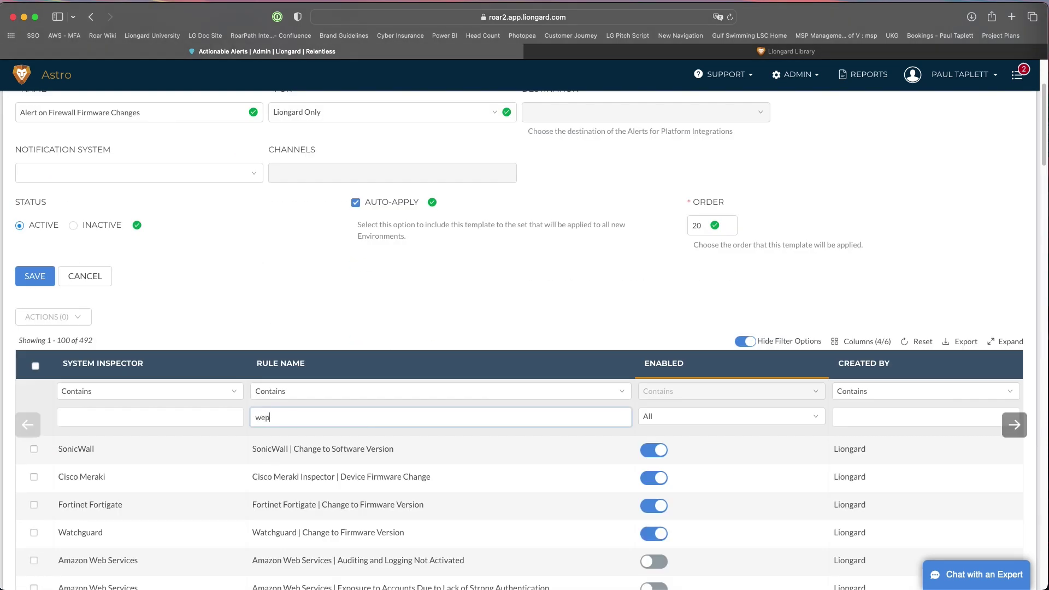
type("b")
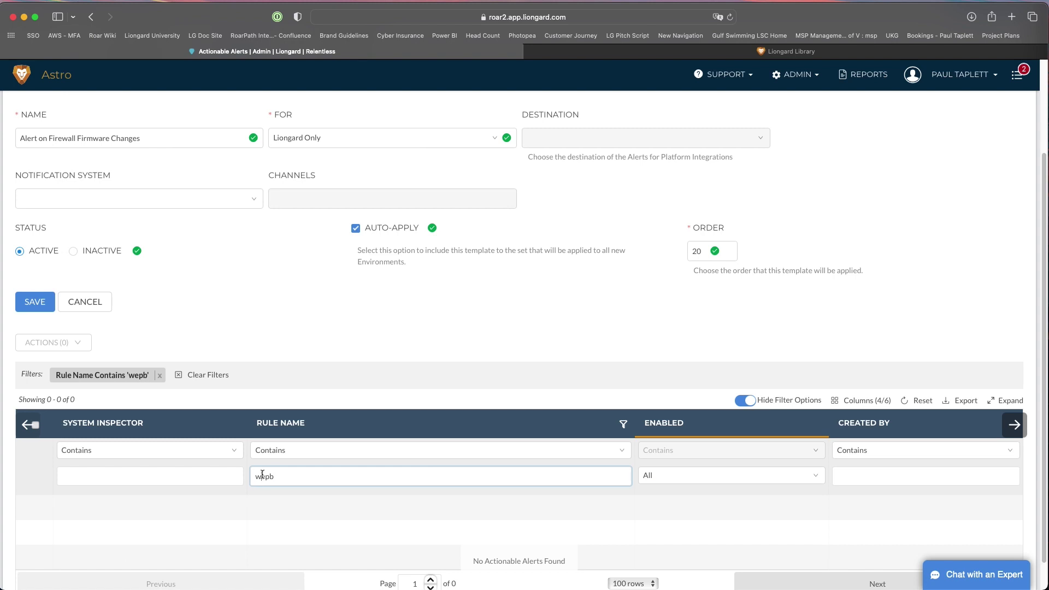
double_click(262, 474)
type("webp")
double_click(272, 475)
type("chrome")
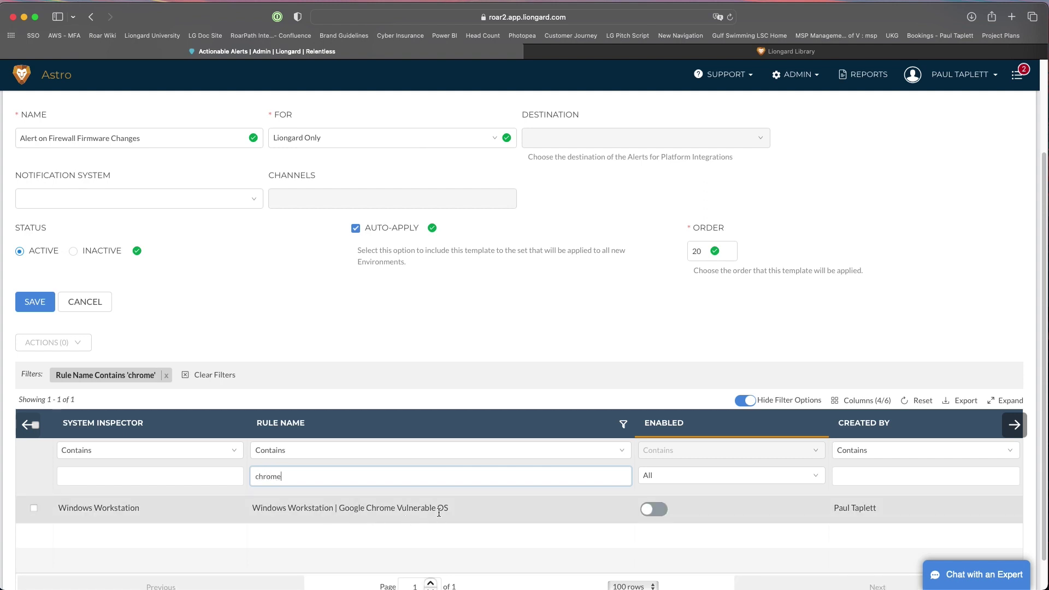
Step: Enable the Windows Workstation | Google Chrome Vulnerable OS rule in the template
left_click(660, 511)
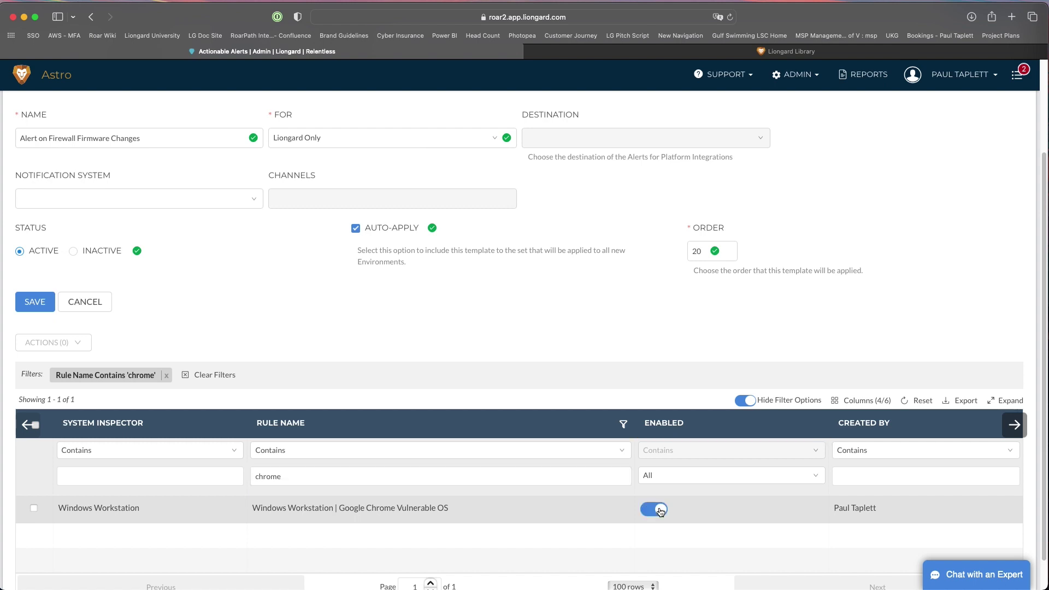
scroll(650, 494, "down", 1)
scroll(650, 494, "up", 2)
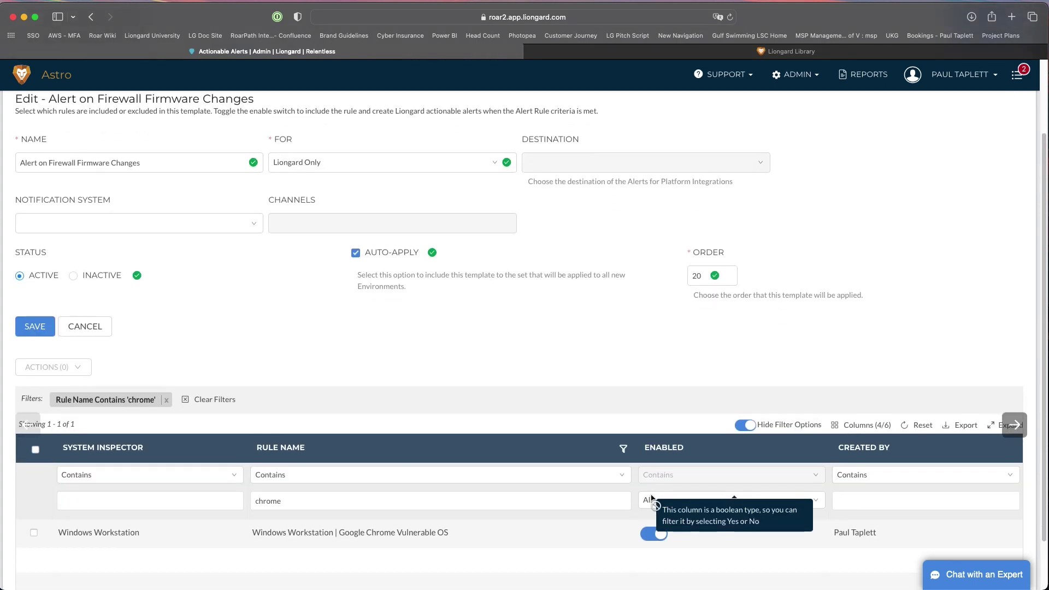
left_click(651, 499)
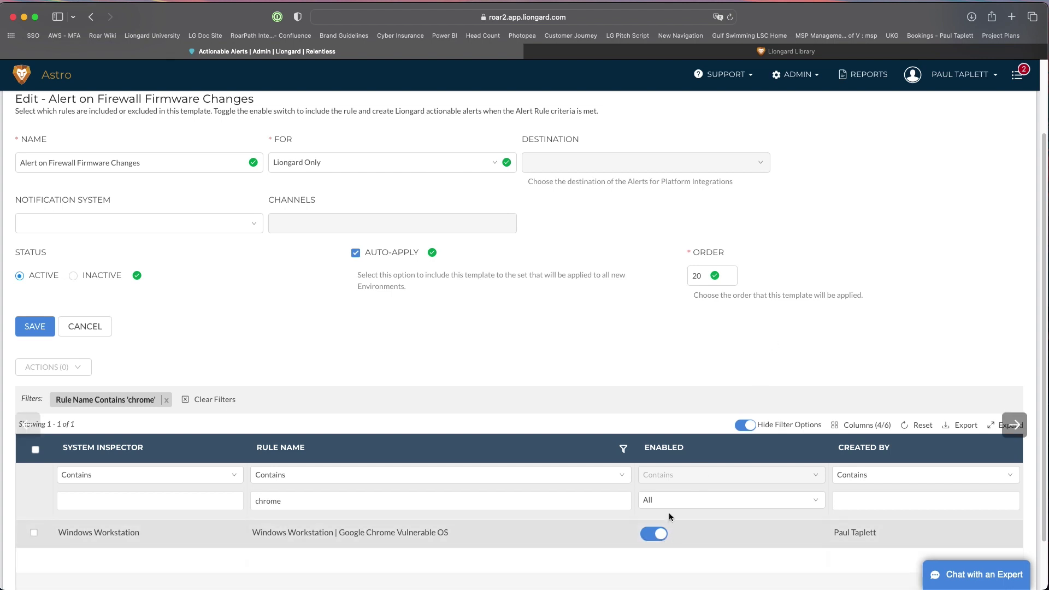
Step: Filter Admin > Inspectors by 'work', then select all 8 Windows Workstation inspectors for a bulk action
left_click(796, 74)
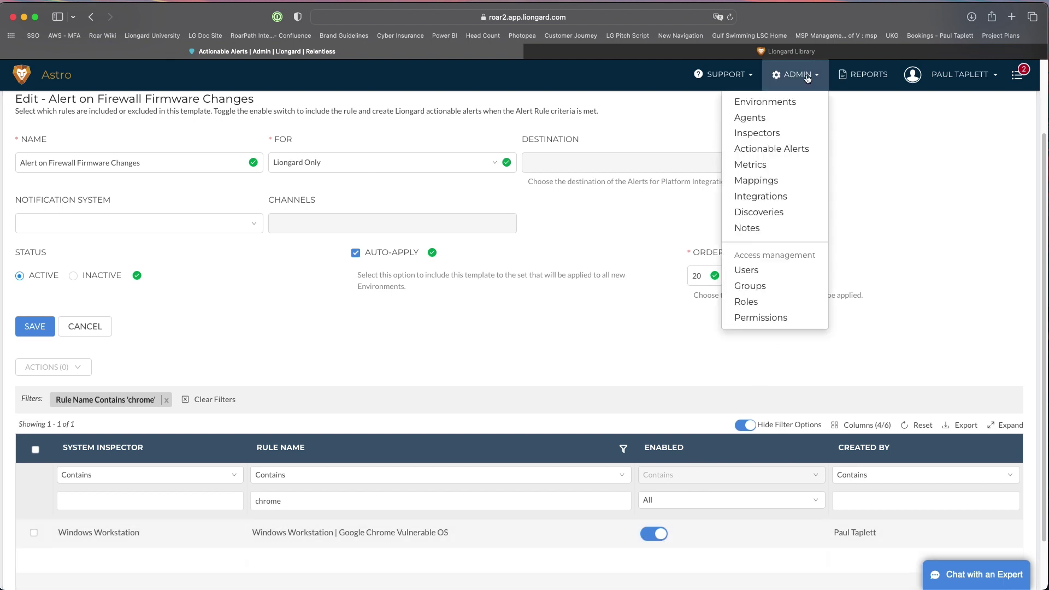
left_click(773, 131)
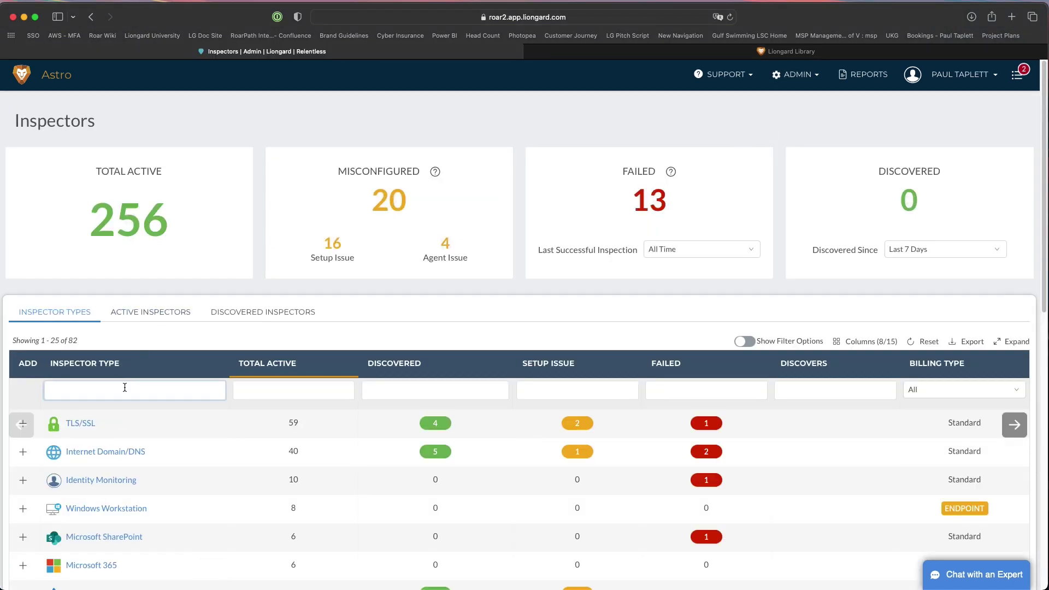
type("work")
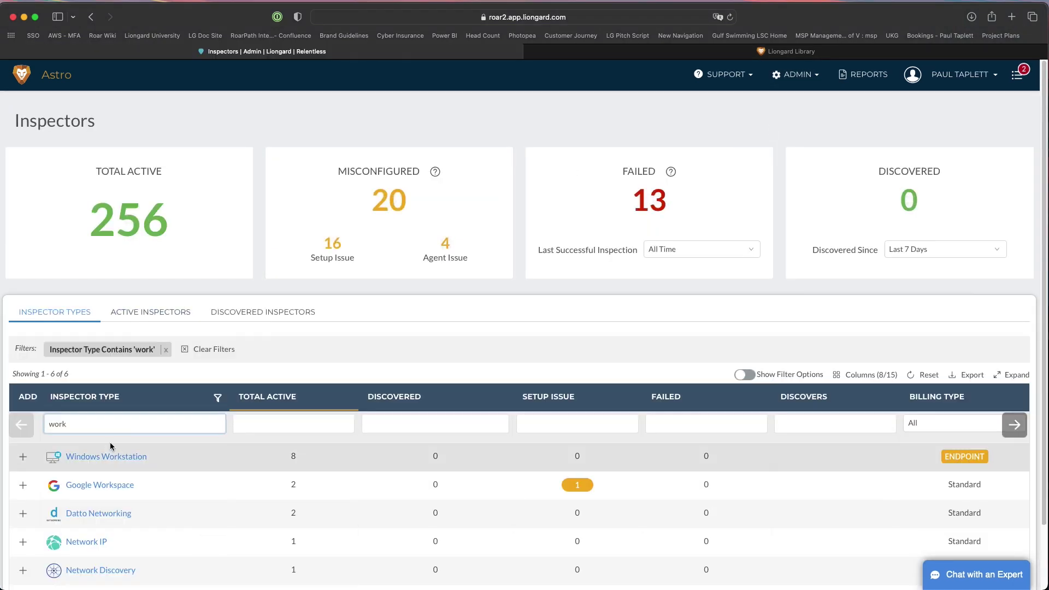
left_click(131, 389)
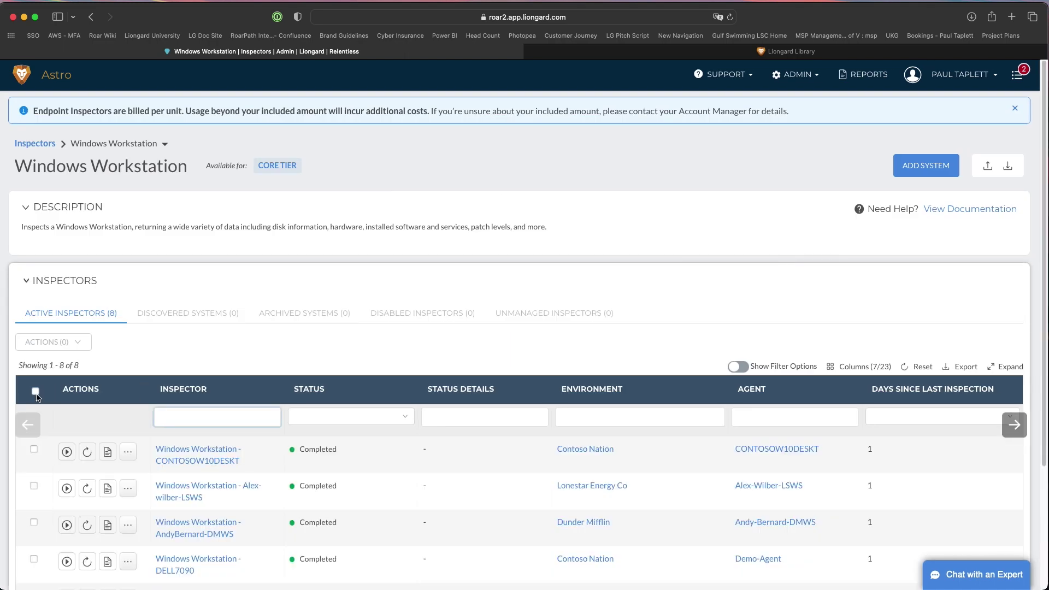
left_click(35, 390)
left_click(49, 342)
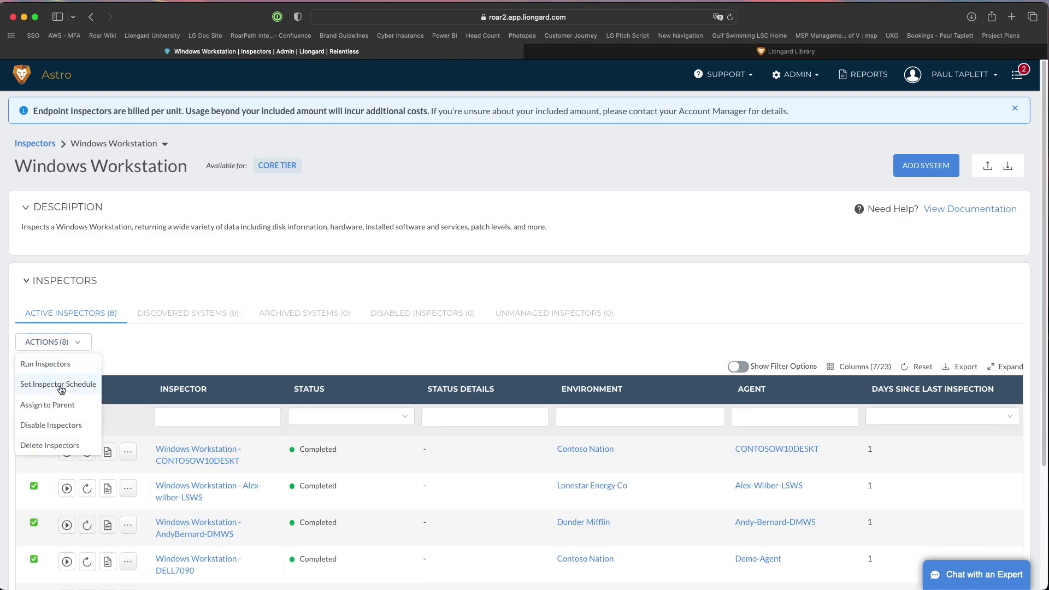